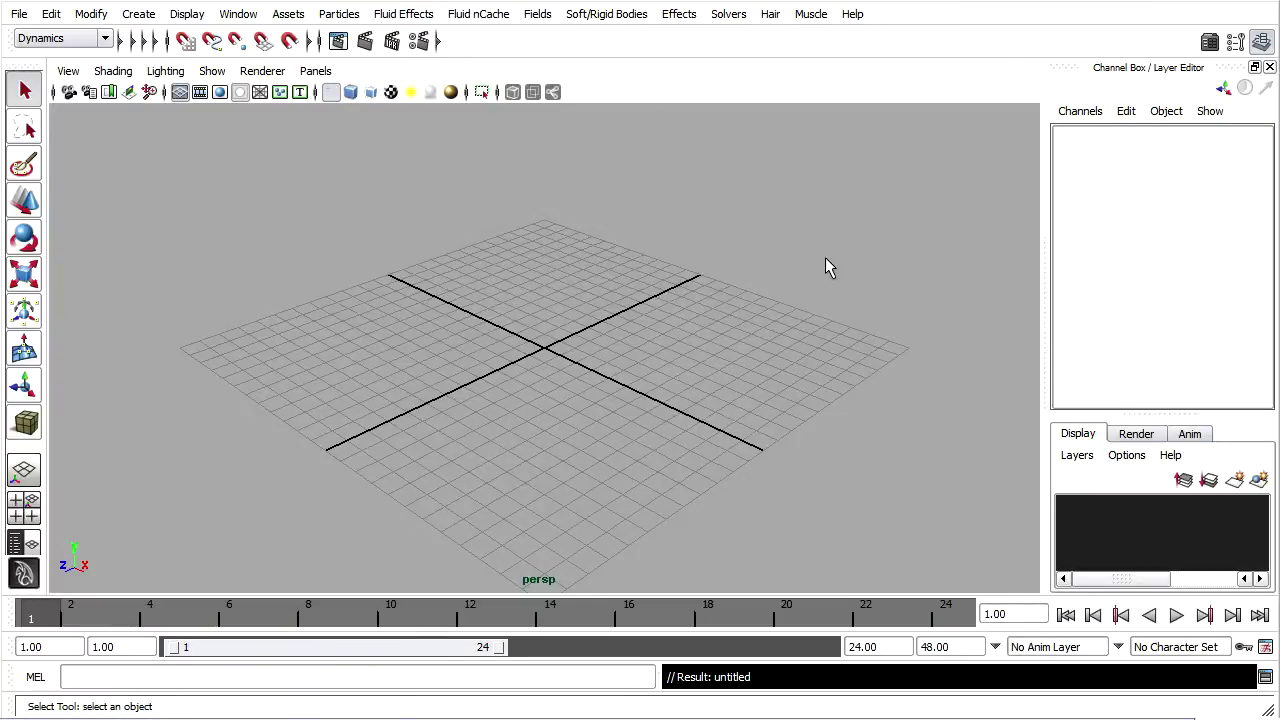
# Quit Maya and browse in Explorer into breakage_assets.zip's scenes folder
pyautogui.click(19, 14)
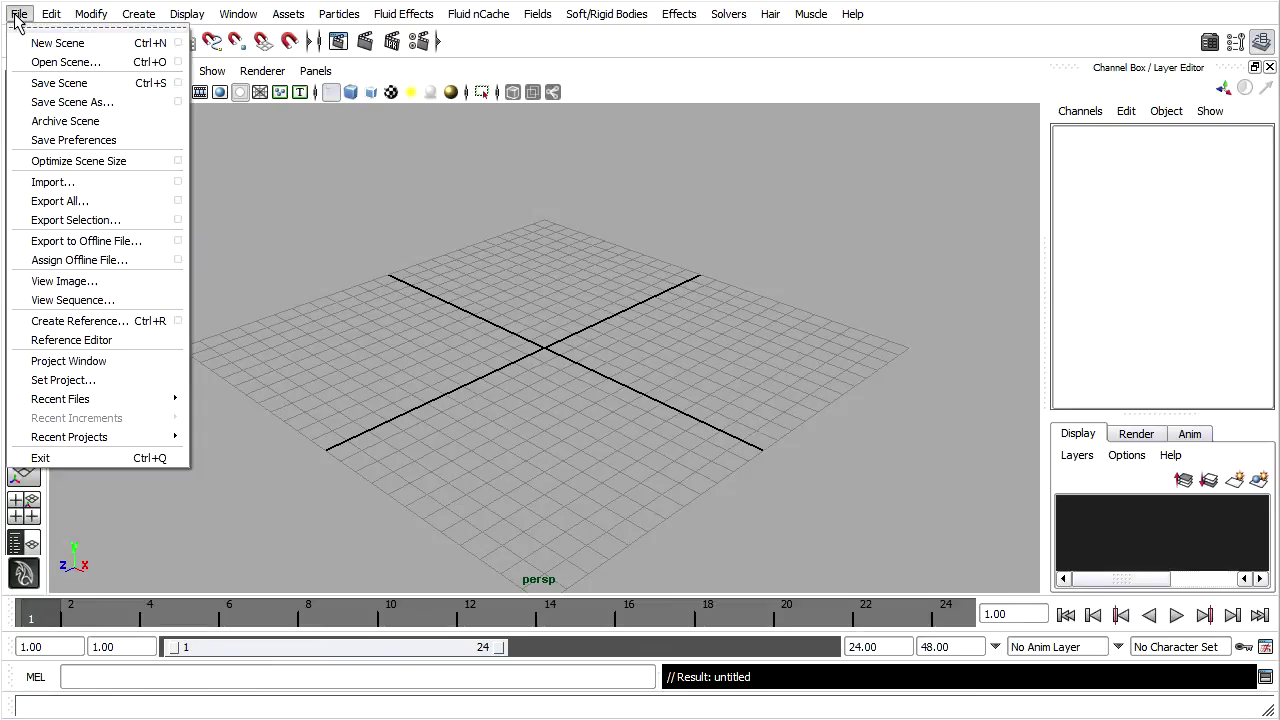
pyautogui.click(40, 458)
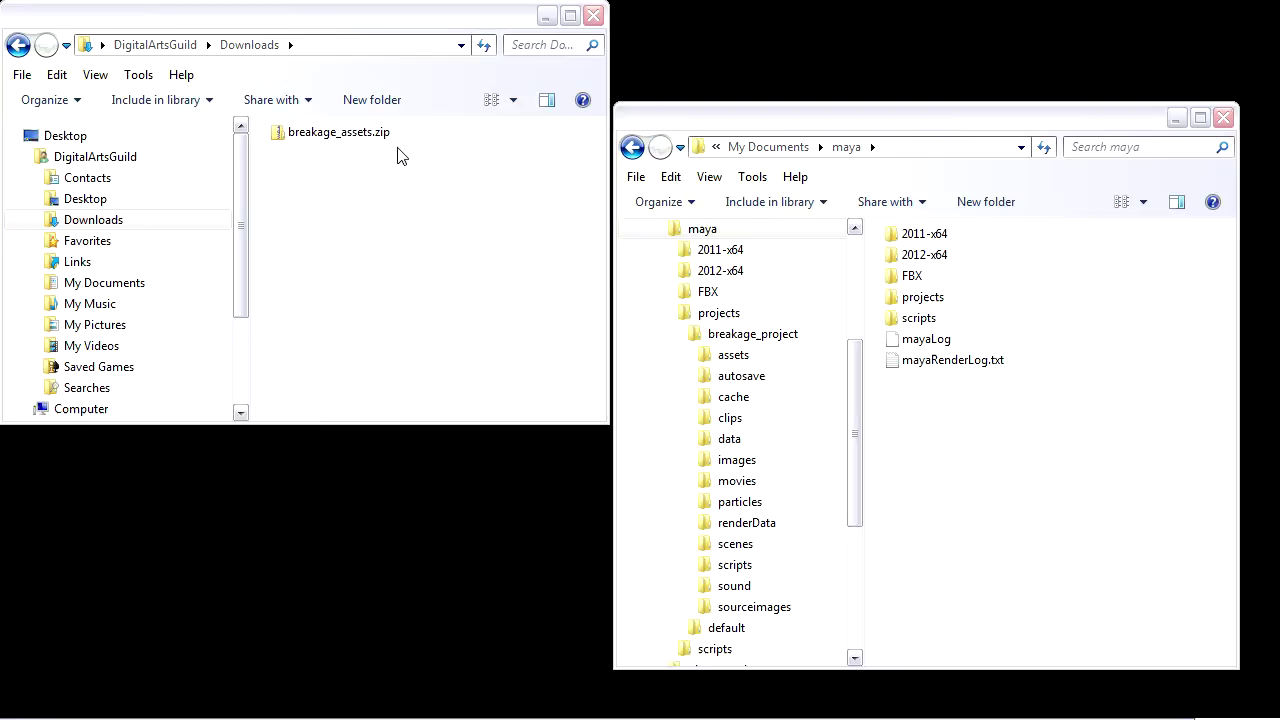
pyautogui.click(37, 222)
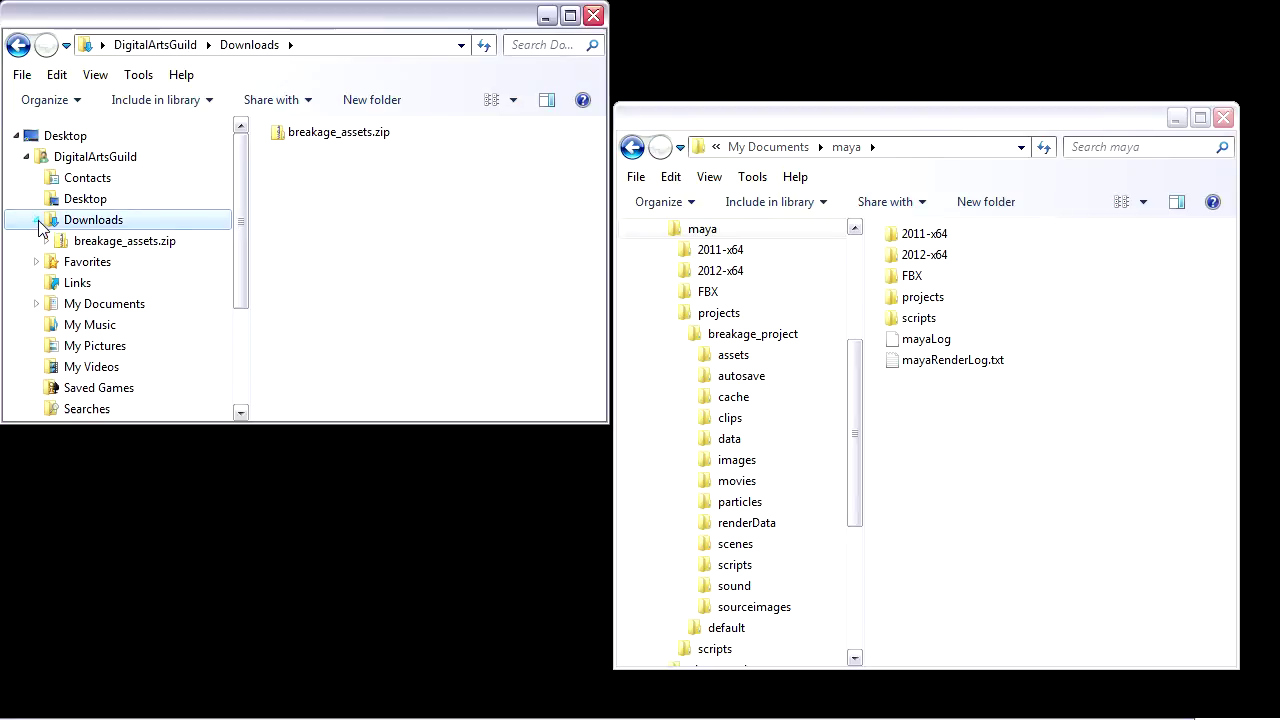
pyautogui.click(46, 241)
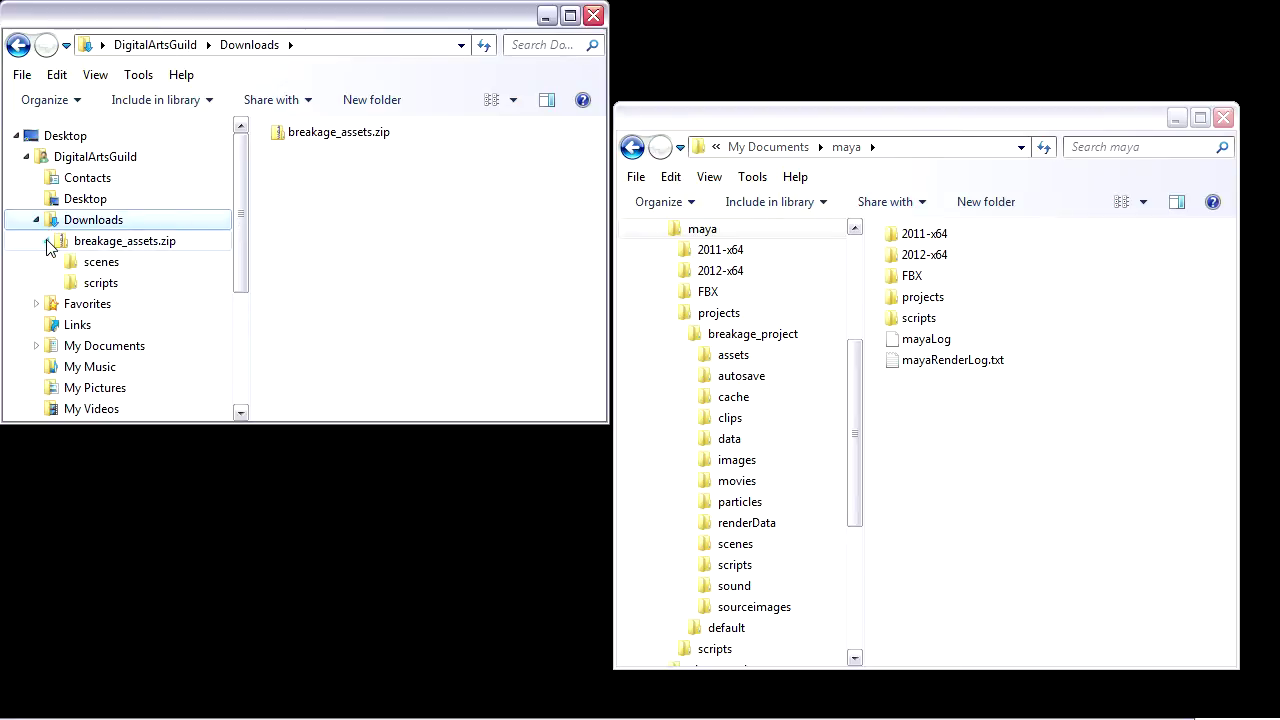
pyautogui.click(101, 262)
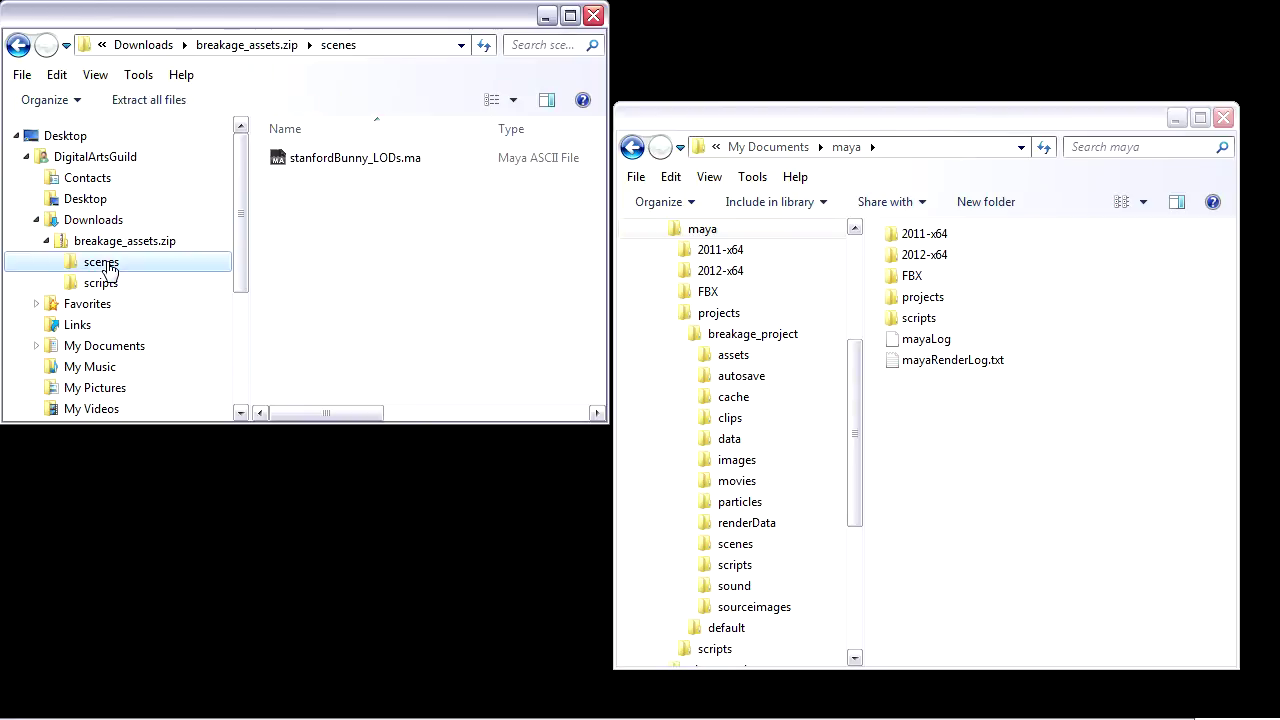
pyautogui.click(101, 284)
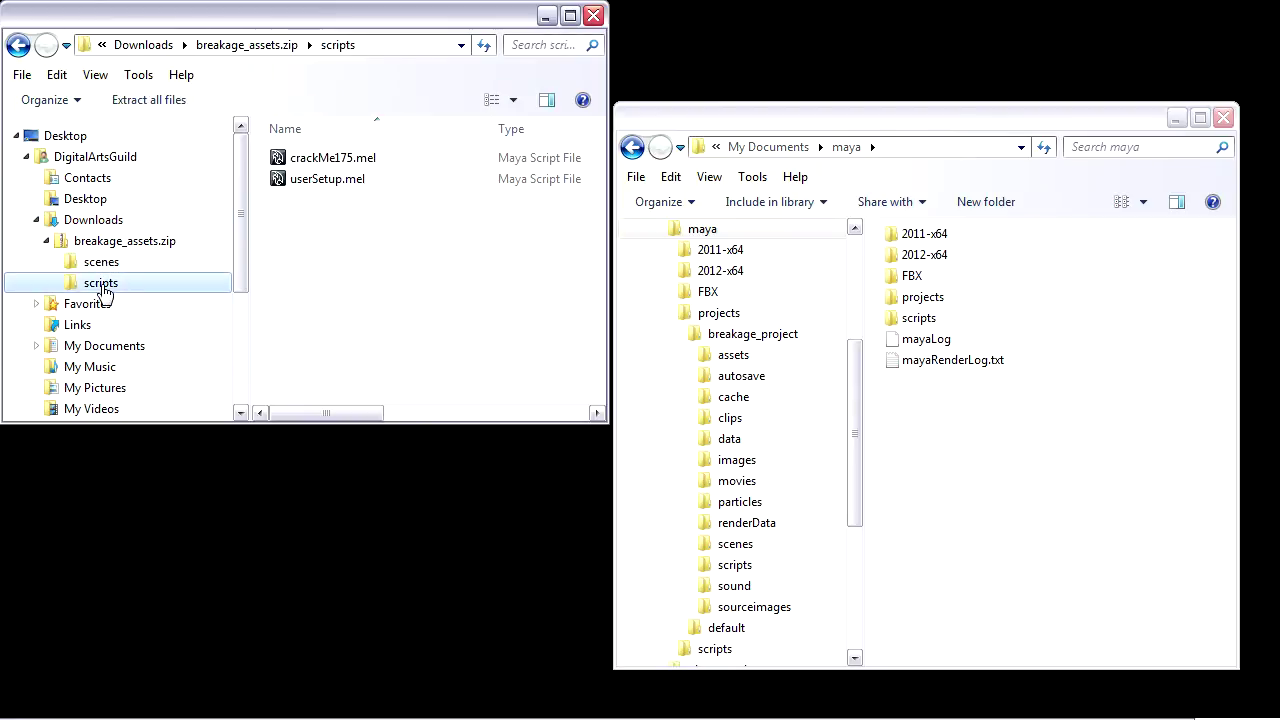
pyautogui.click(106, 268)
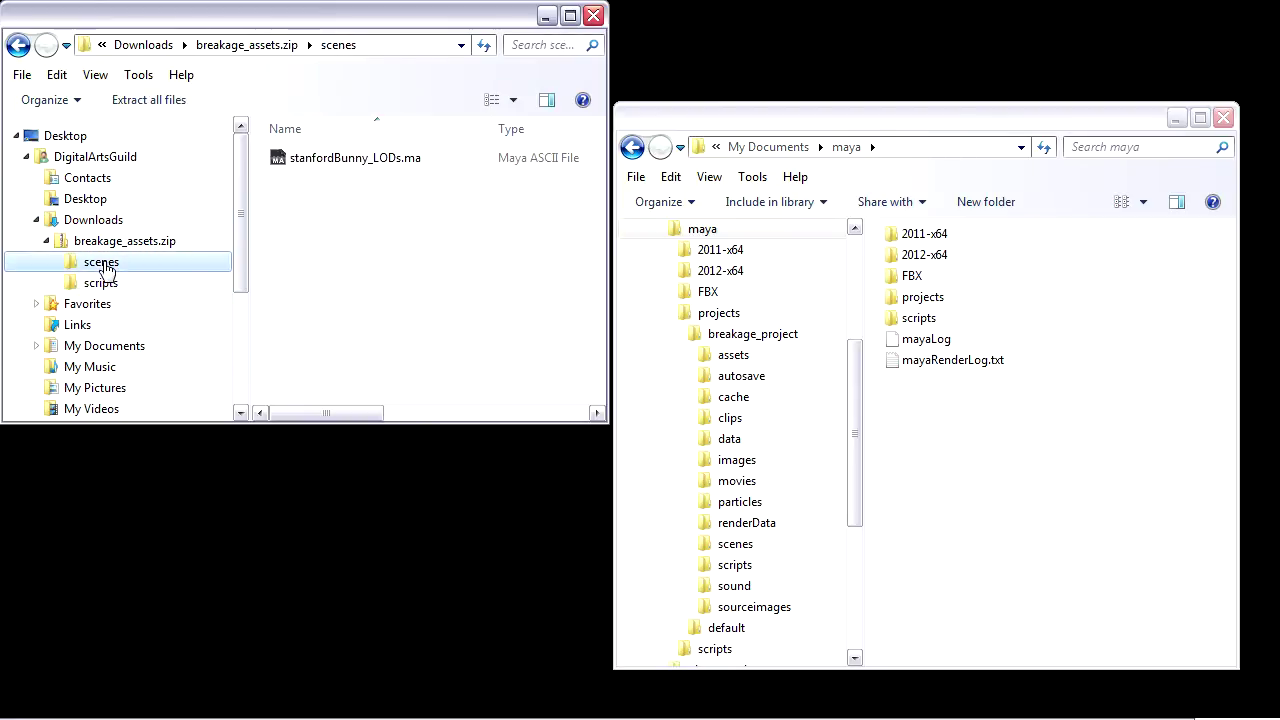
# Copy stanfordBunny_LODs.ma from the zip and paste it into breakage_project\scenes
pyautogui.click(299, 163)
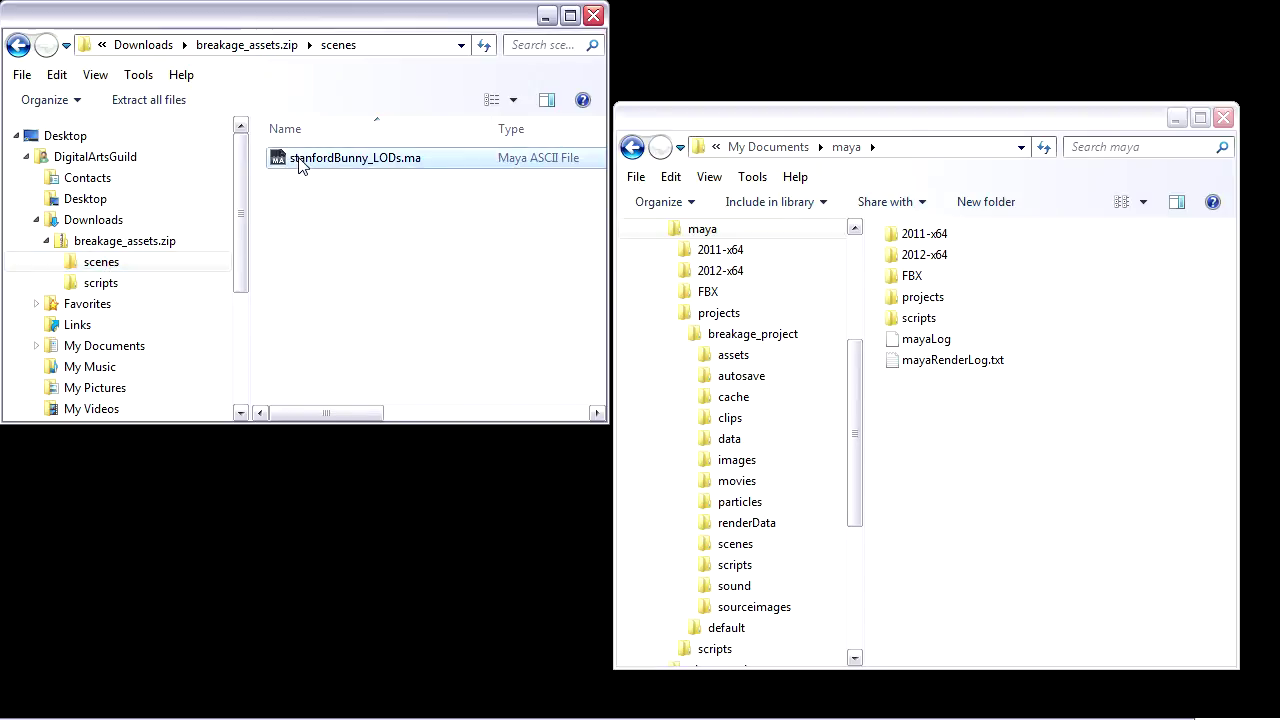
pyautogui.rightClick(413, 159)
pyautogui.click(458, 220)
pyautogui.click(730, 547)
pyautogui.rightClick(949, 417)
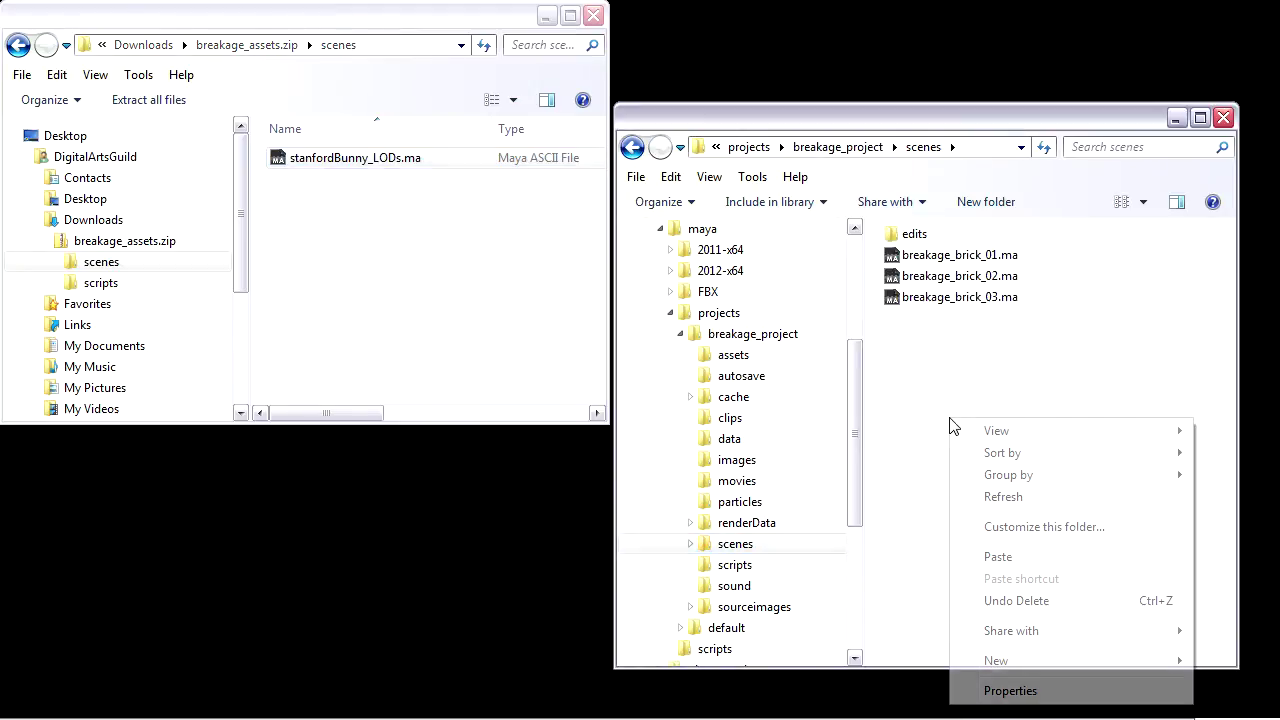
pyautogui.click(996, 557)
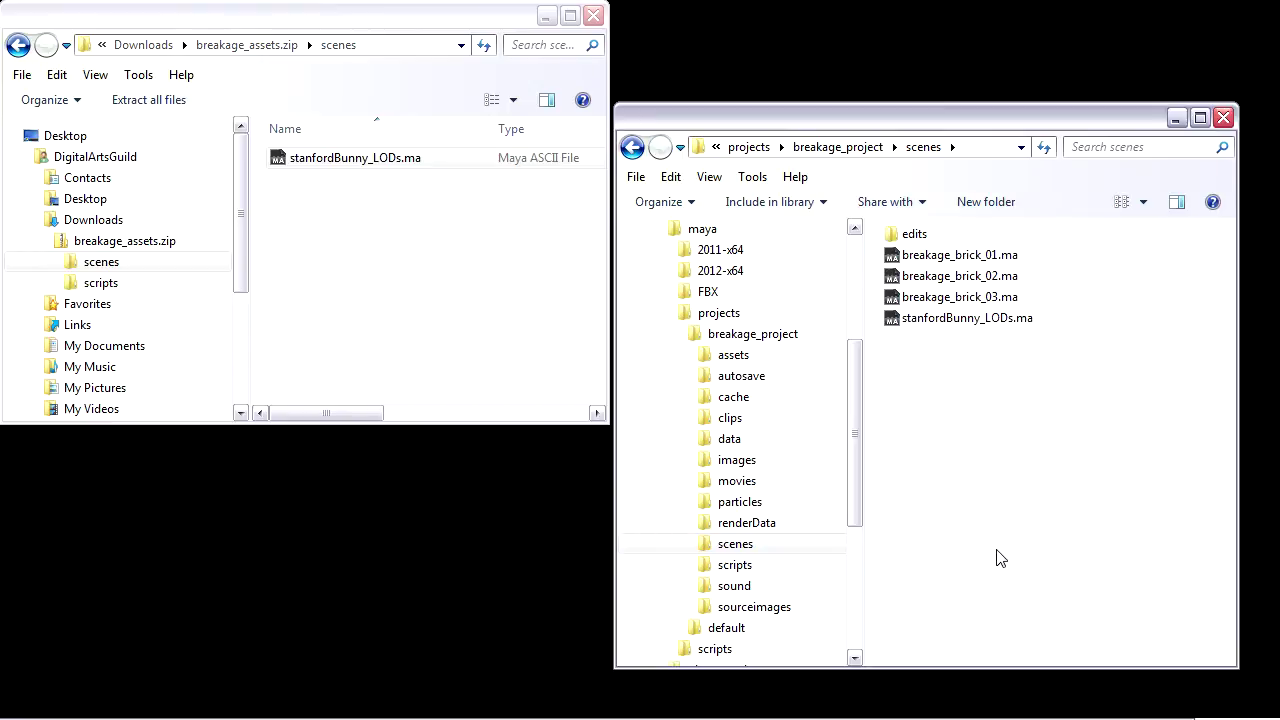
# Copy crackMe175.mel and userSetup.mel from the zip's scripts folder into My Documents\maya\scripts
pyautogui.click(98, 285)
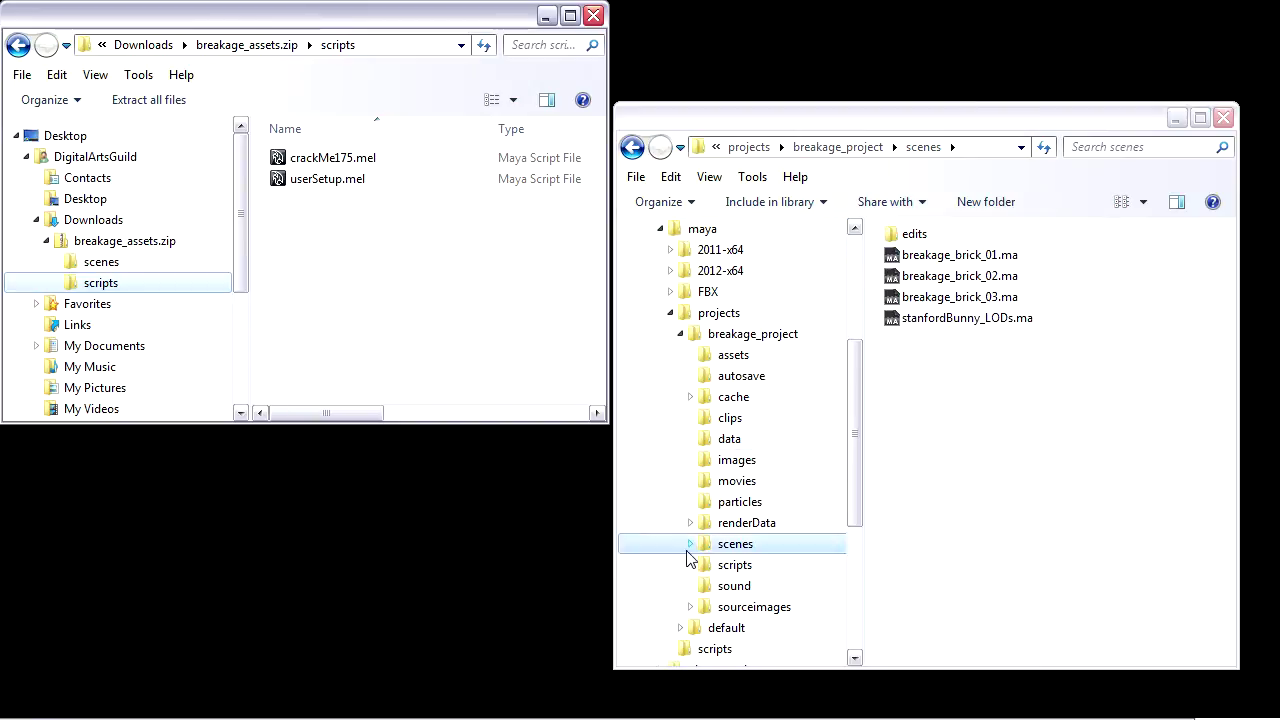
pyautogui.click(712, 651)
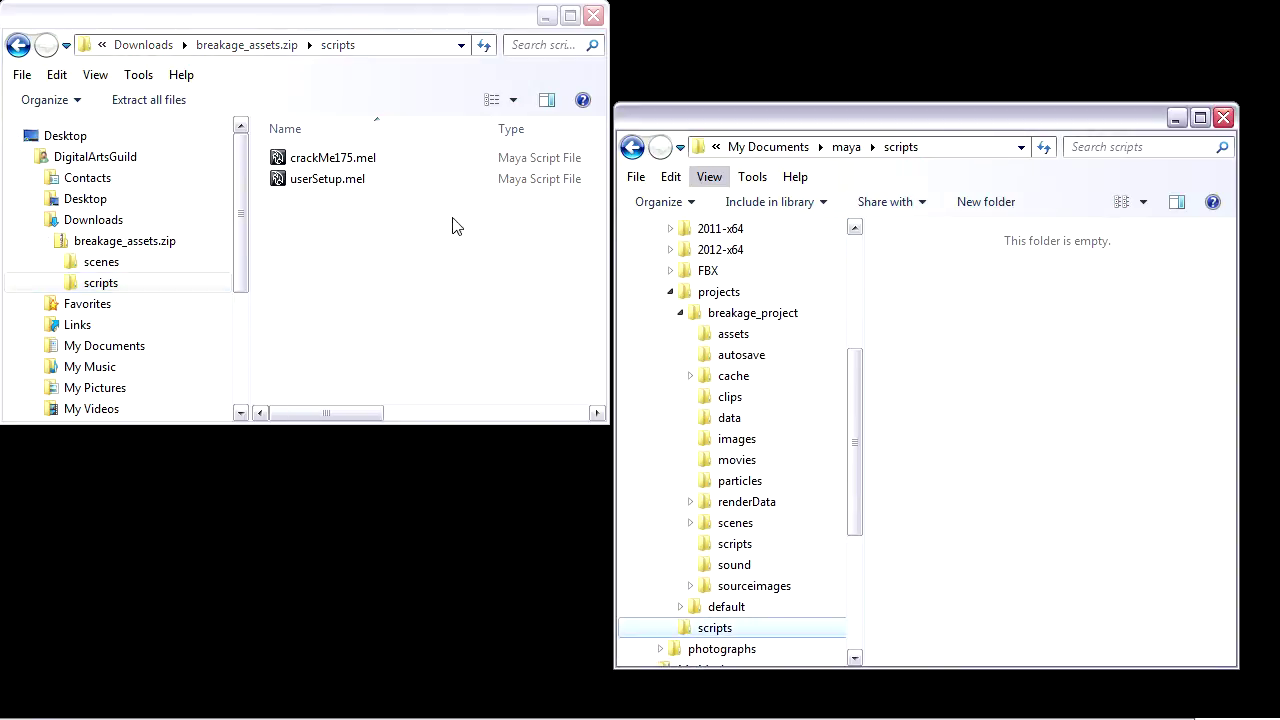
pyautogui.keyDown('shift'); pyautogui.click(335, 162); pyautogui.keyUp('shift')
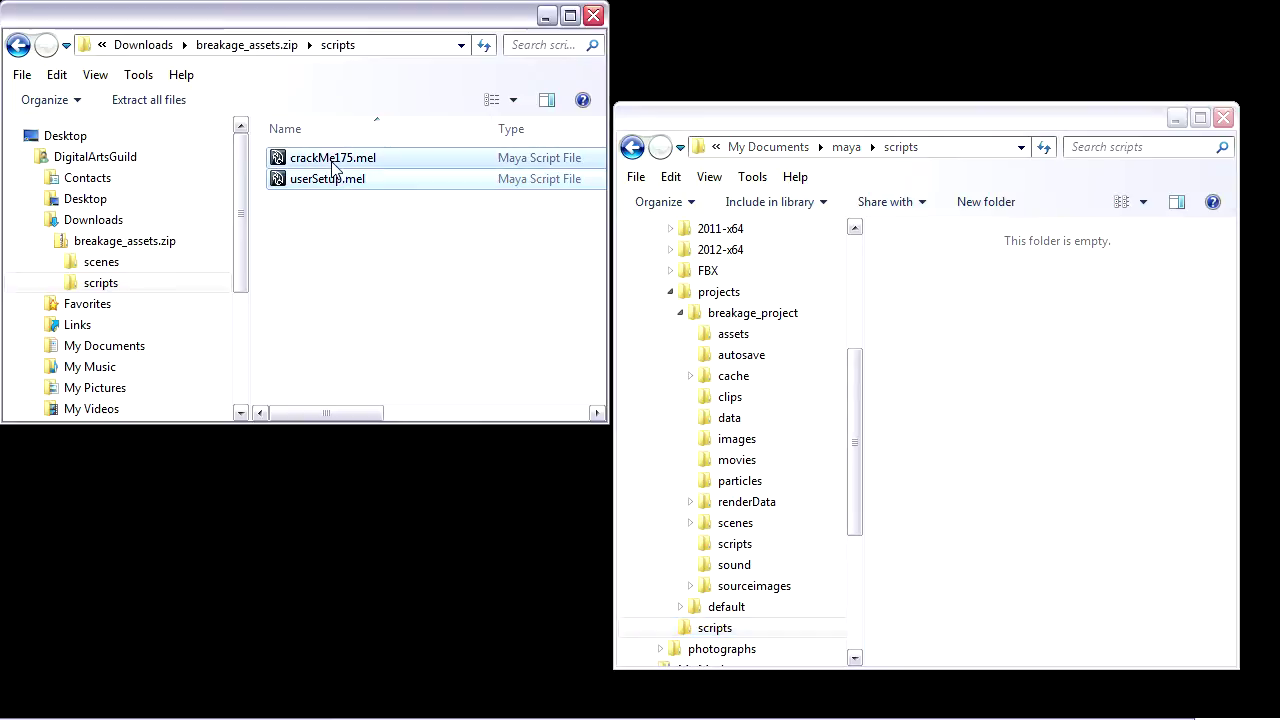
pyautogui.rightClick(335, 165)
pyautogui.click(372, 224)
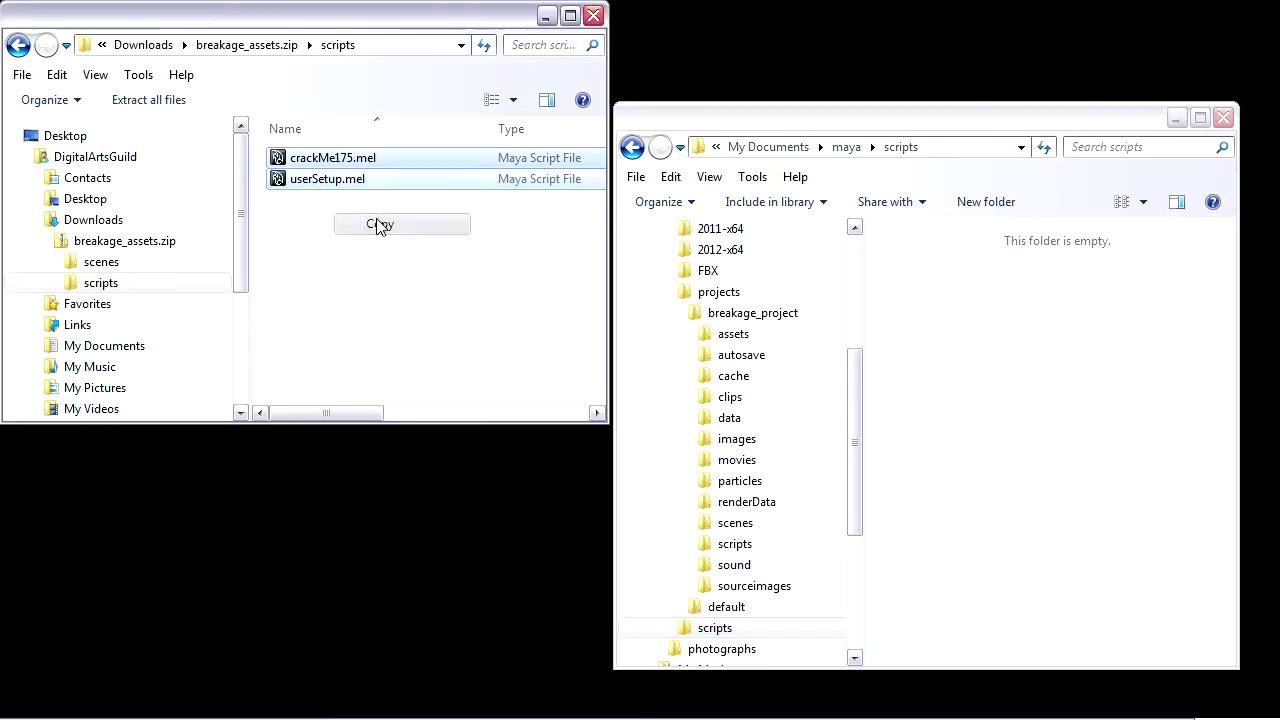
pyautogui.click(962, 316)
pyautogui.rightClick(962, 316)
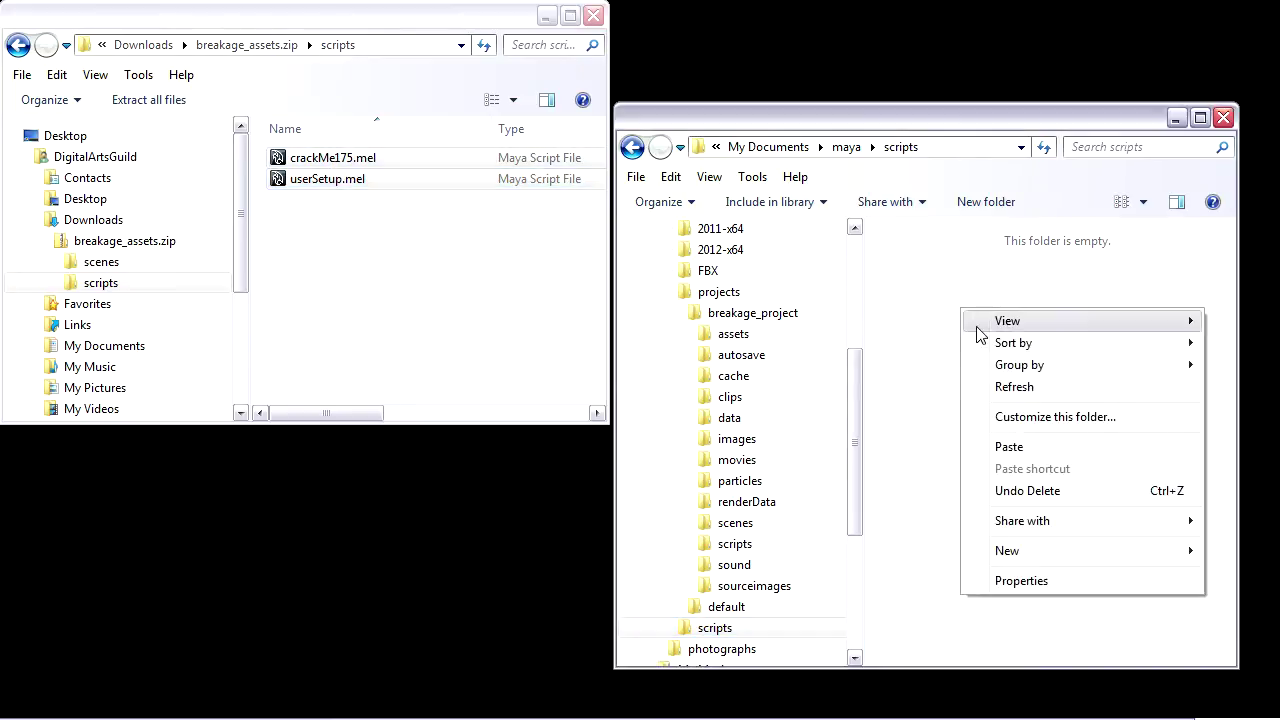
pyautogui.click(1031, 449)
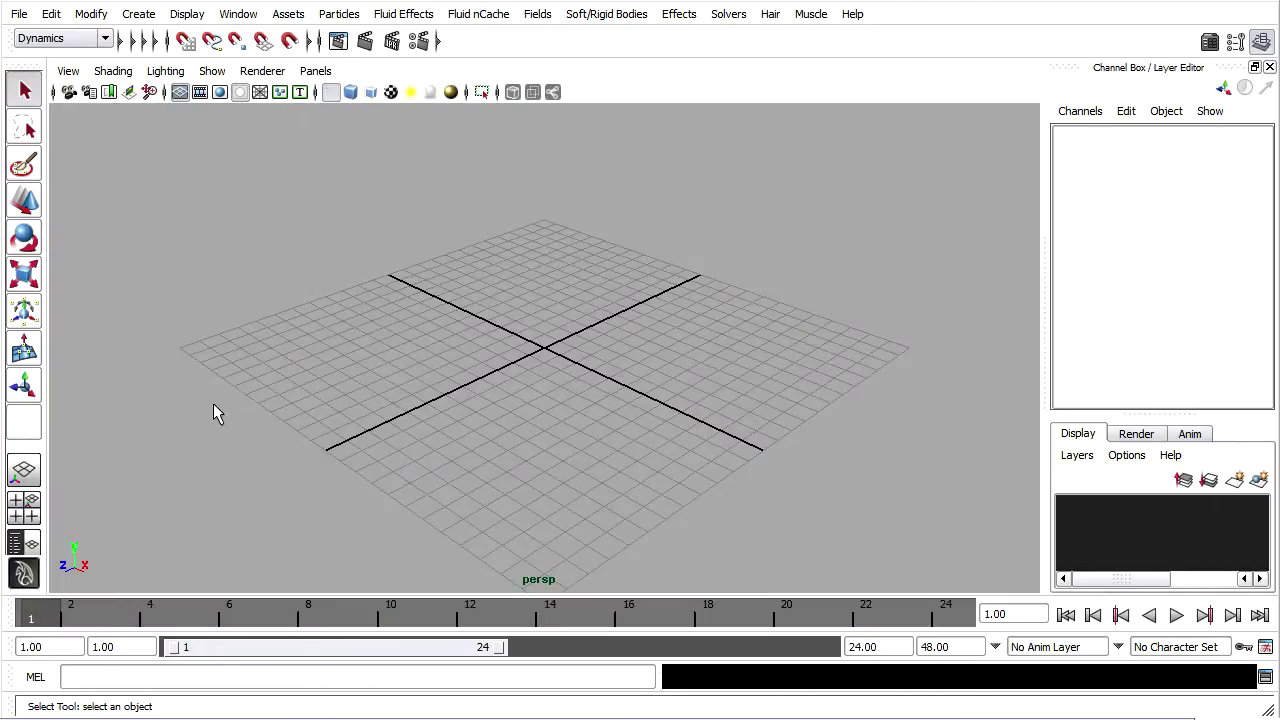
# Review the Preferences Settings category (Y up, centimeter, Film 24 fps) and save the preferences
pyautogui.click(238, 14)
pyautogui.moveTo(266, 105)
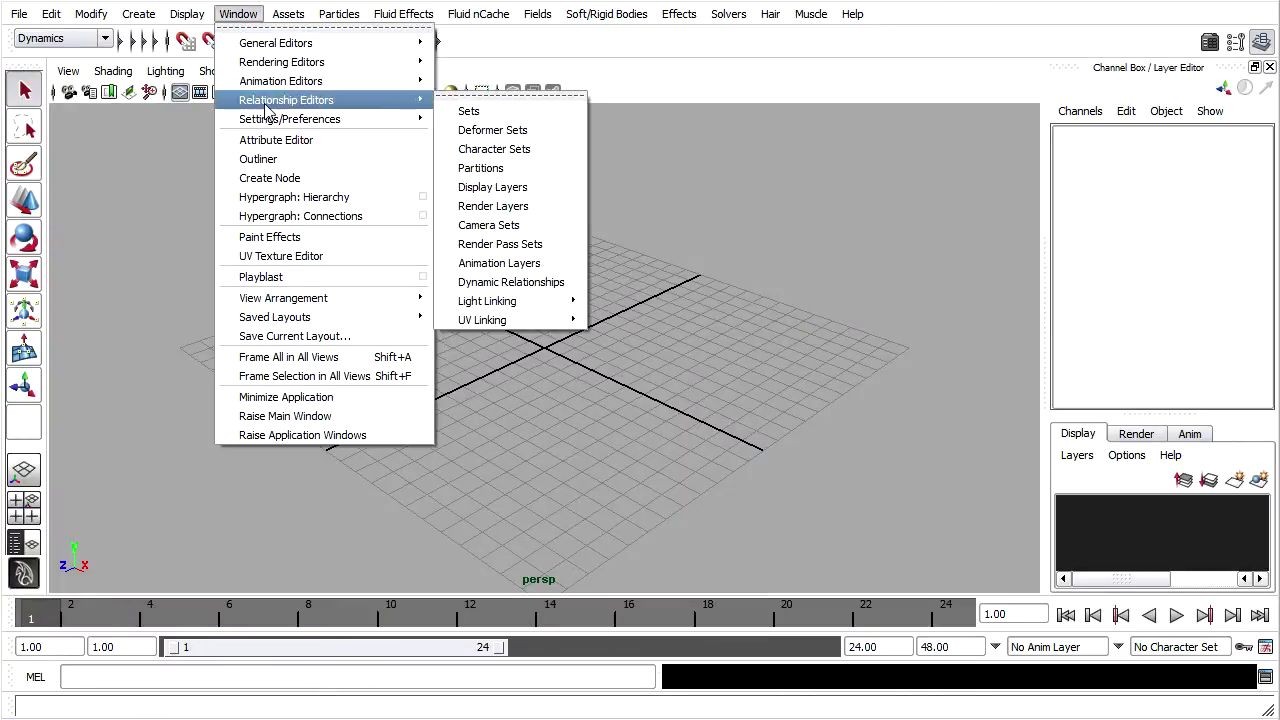
pyautogui.moveTo(300, 119)
pyautogui.click(540, 131)
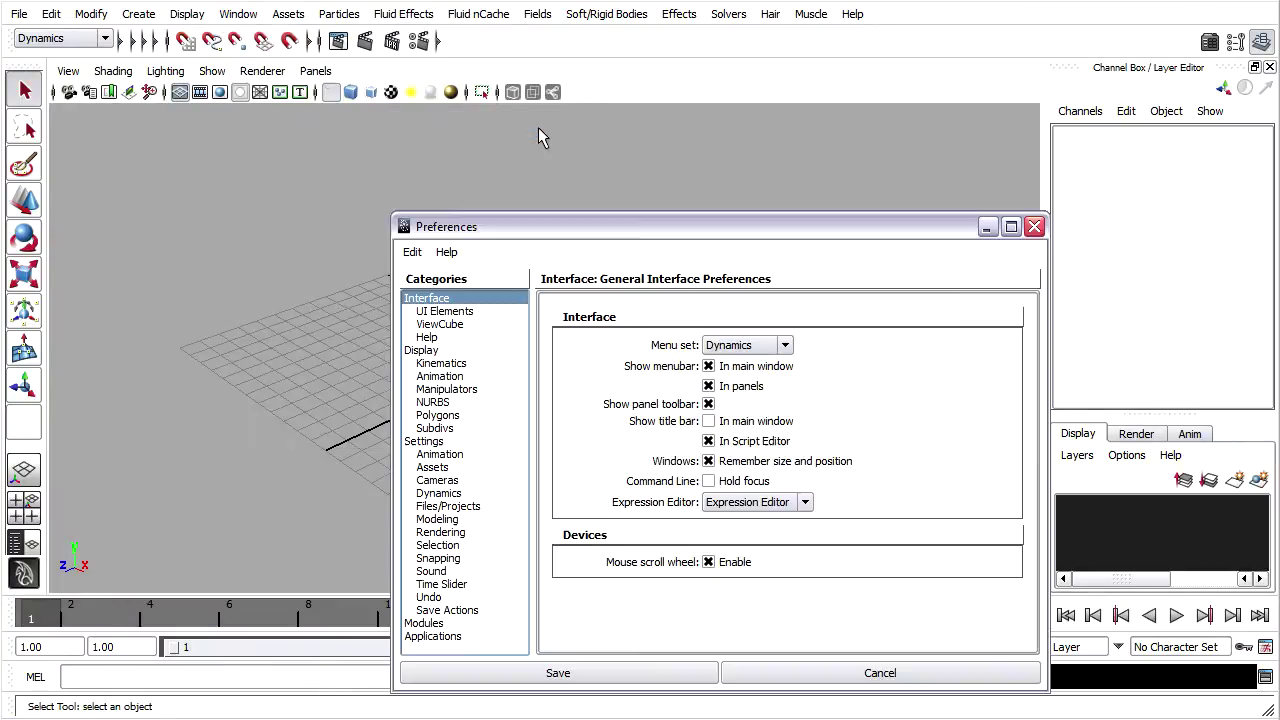
pyautogui.click(424, 441)
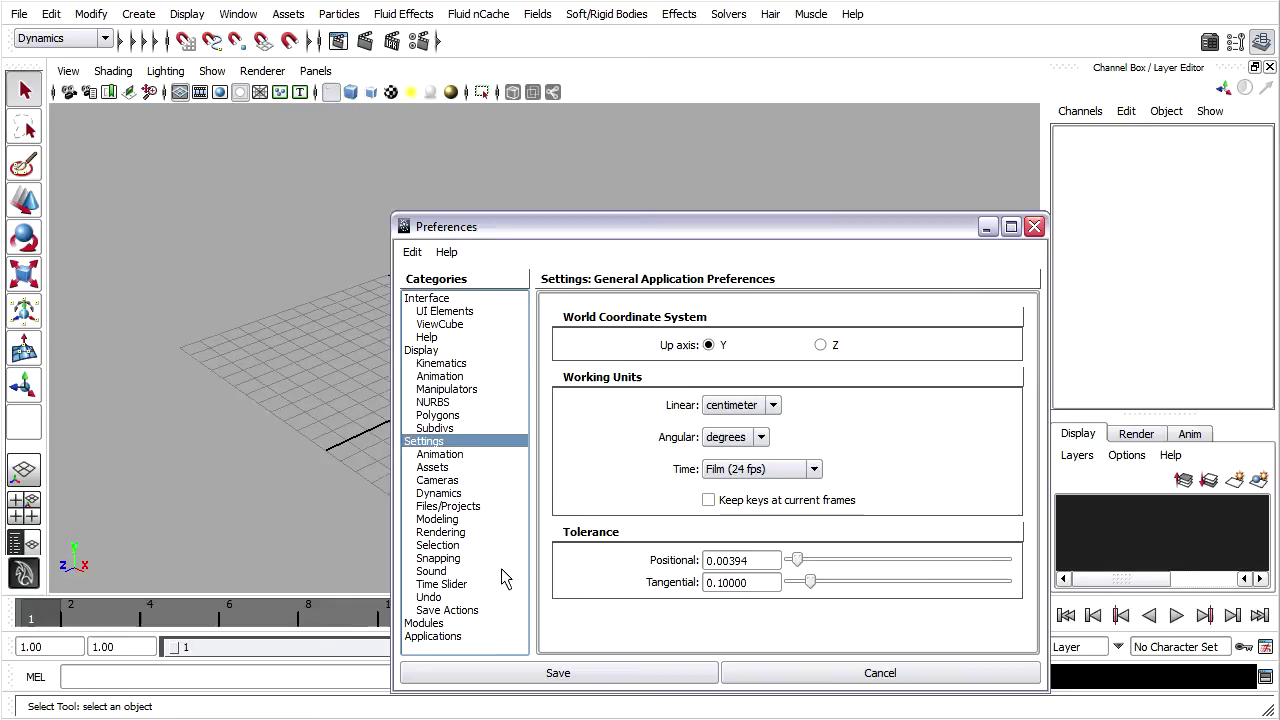
pyautogui.click(497, 684)
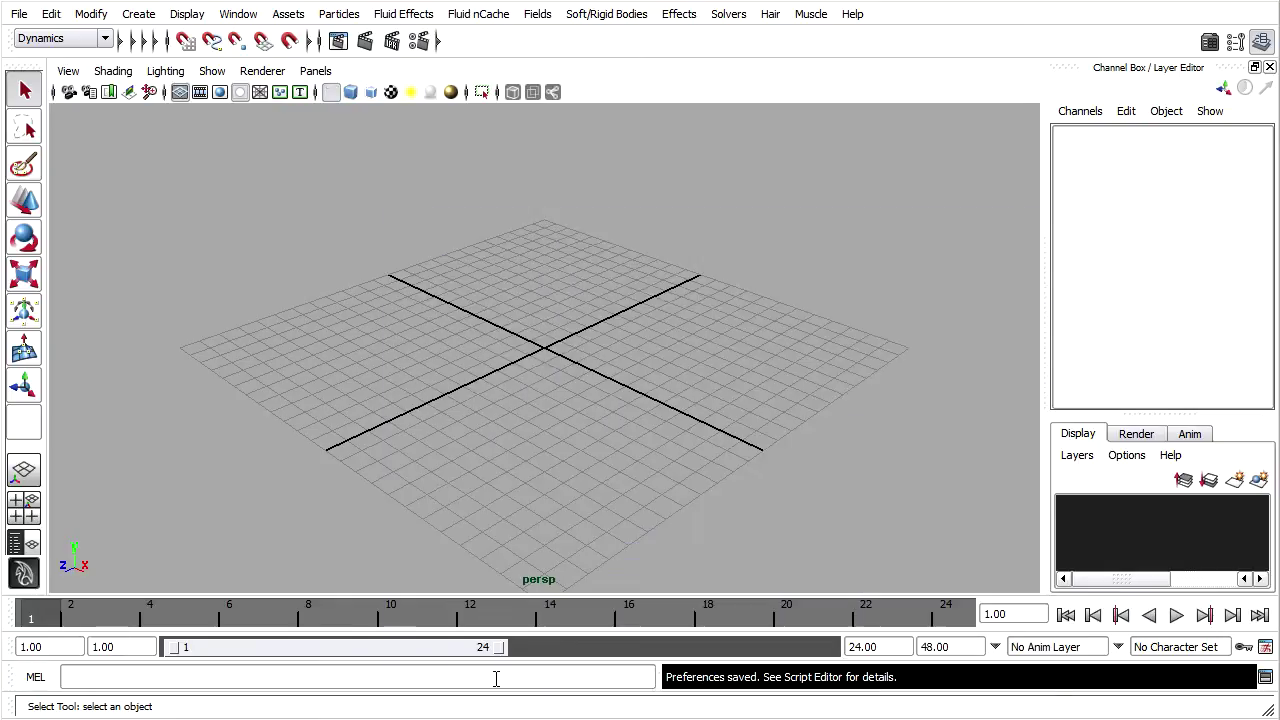
# Open stanfordBunny_LODs.ma without saving the untitled scene, then orbit and zoom onto the bunny
pyautogui.click(19, 14)
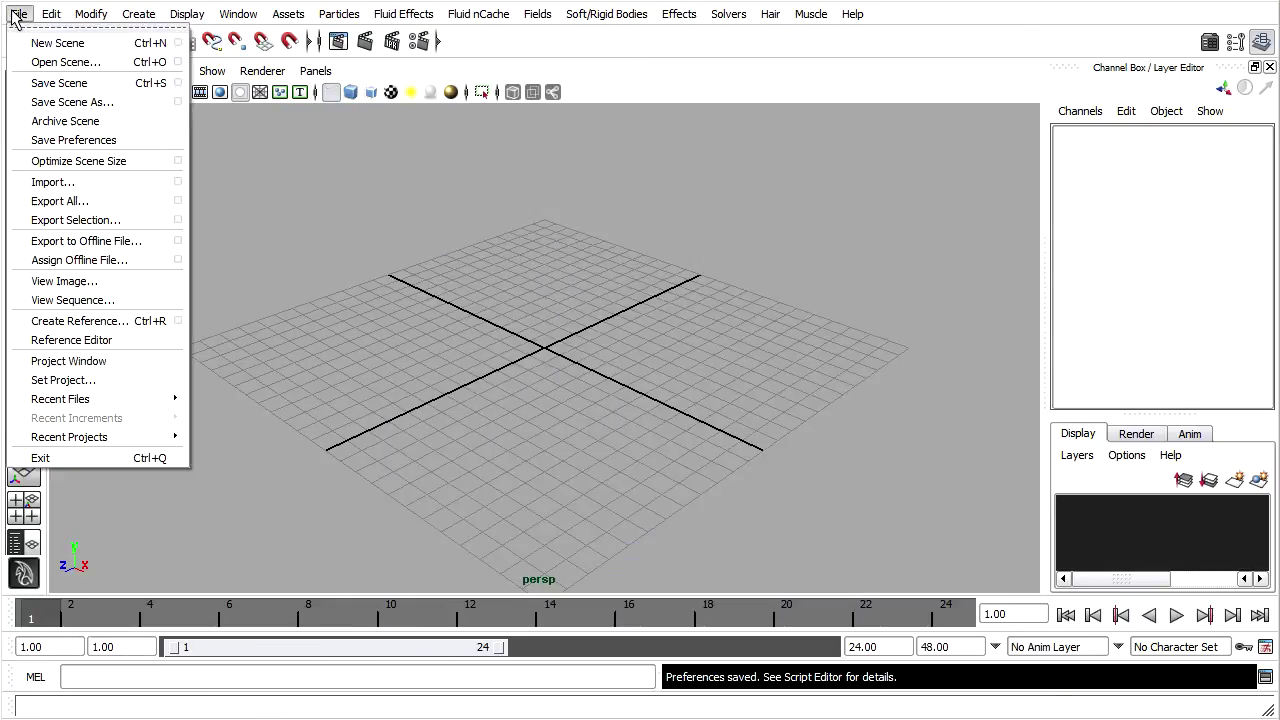
pyautogui.click(60, 62)
pyautogui.click(262, 197)
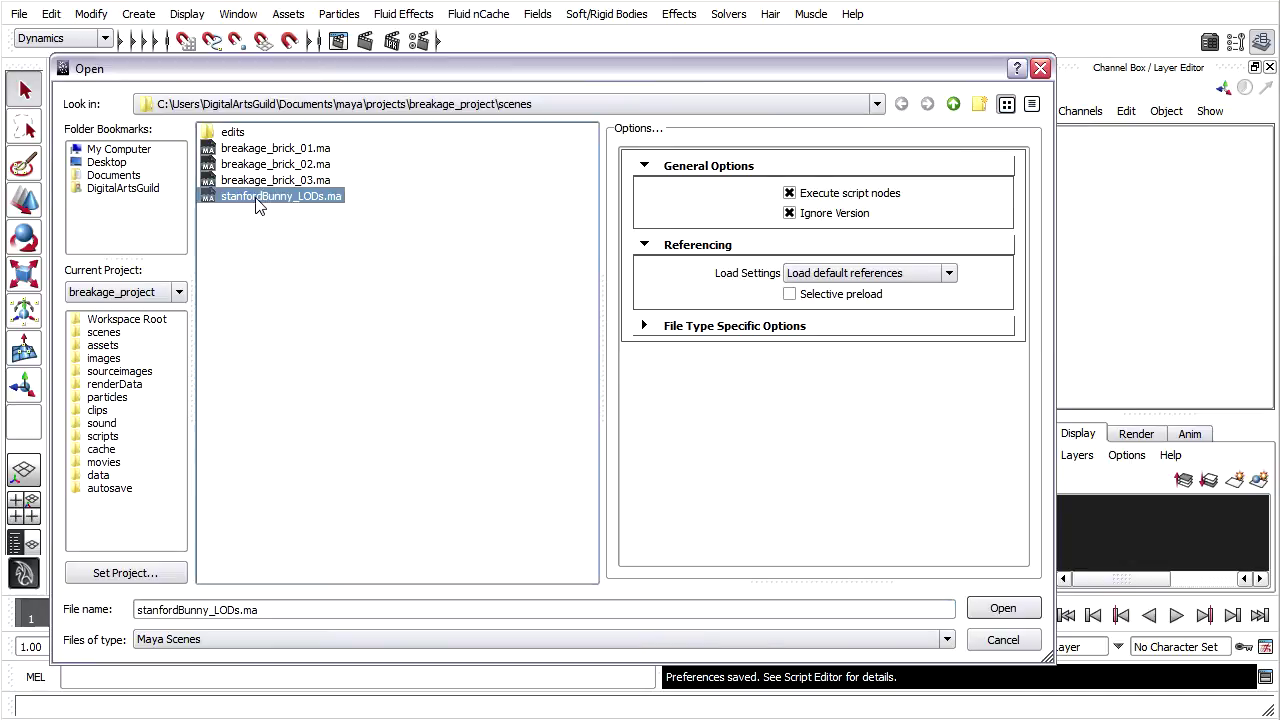
pyautogui.click(1003, 608)
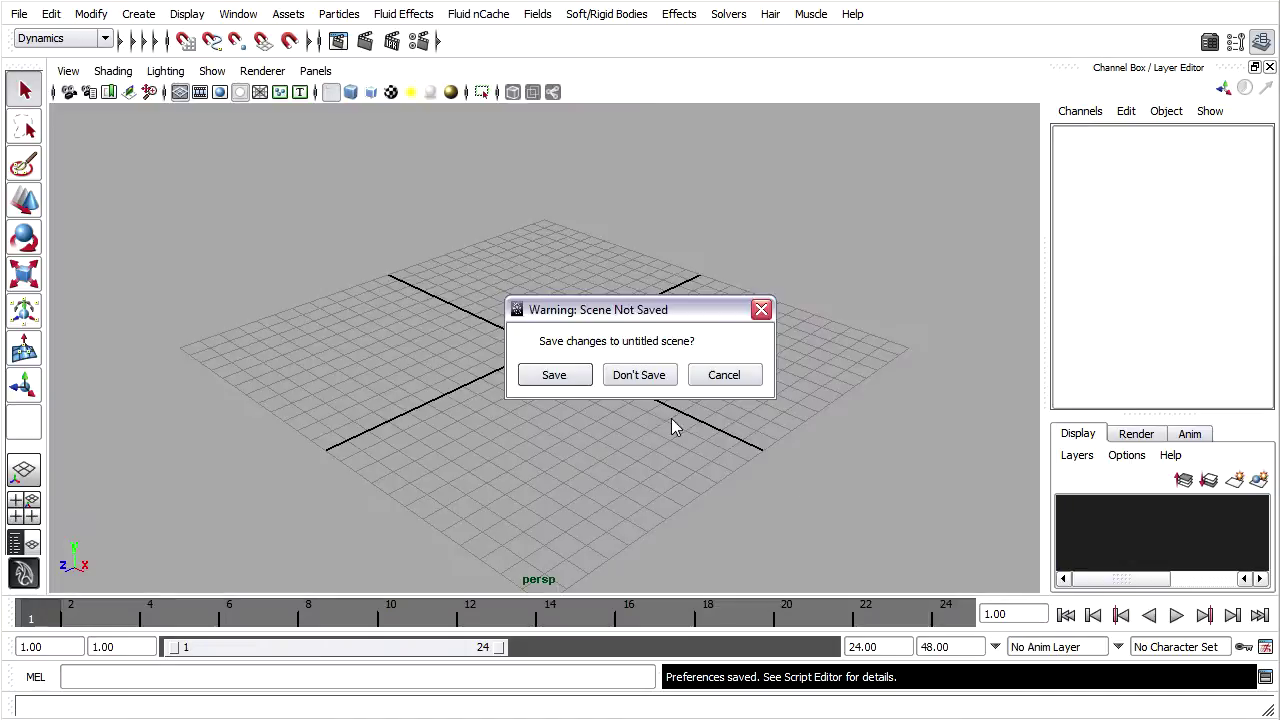
pyautogui.click(636, 376)
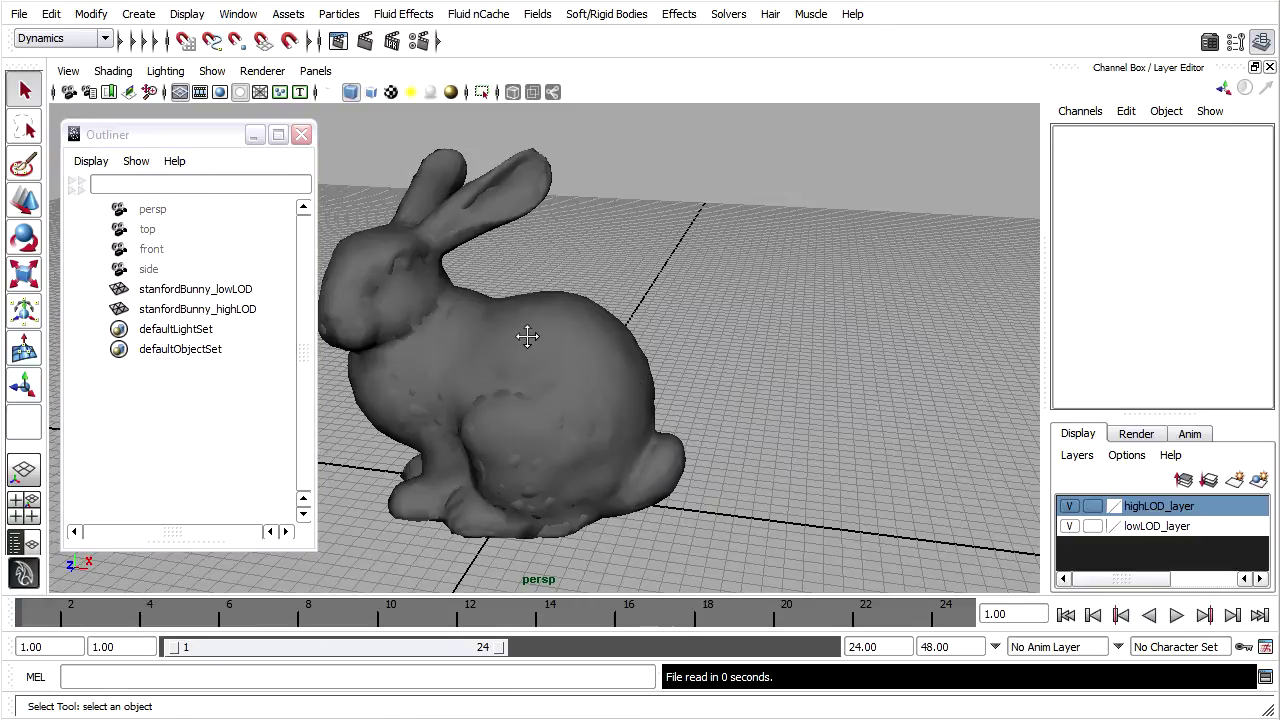
pyautogui.keyDown('alt'); pyautogui.moveTo(526, 334); pyautogui.dragTo(717, 331); pyautogui.keyUp('alt')
pyautogui.scroll(3, 715, 332)
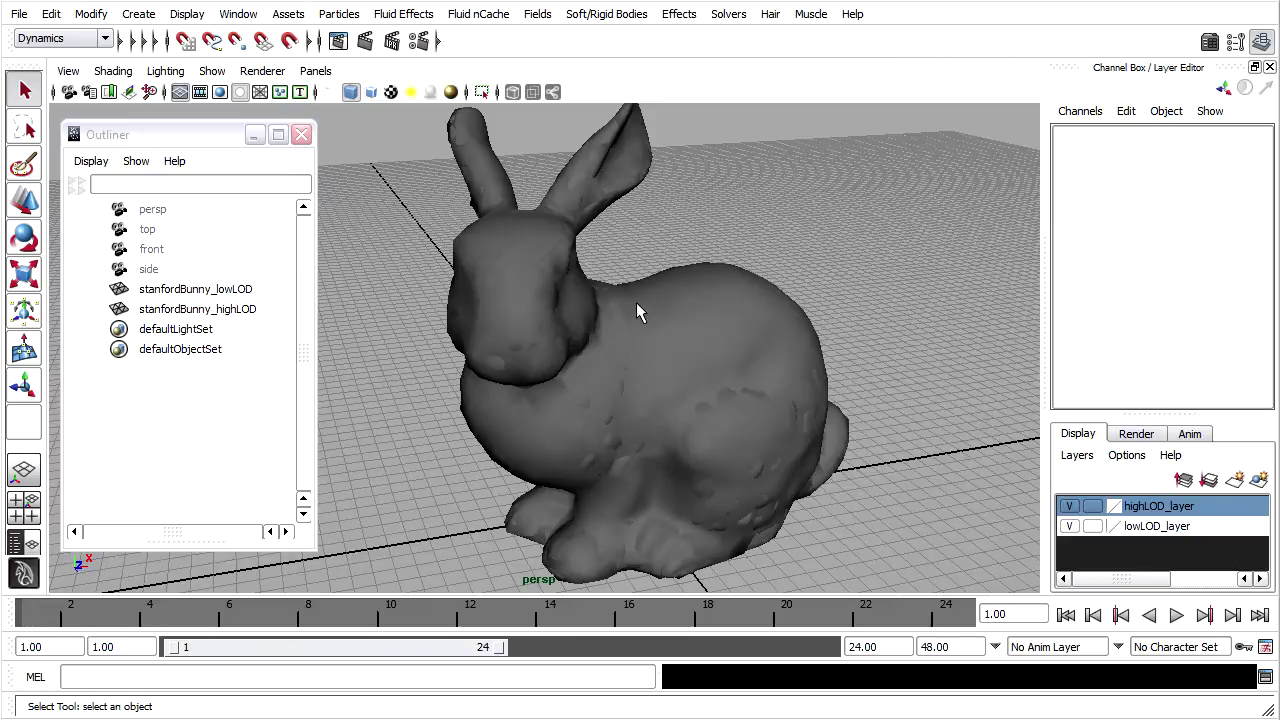
# Select each bunny in the Outliner and hide highLOD_layer to inspect the low-resolution bunny
pyautogui.click(180, 289)
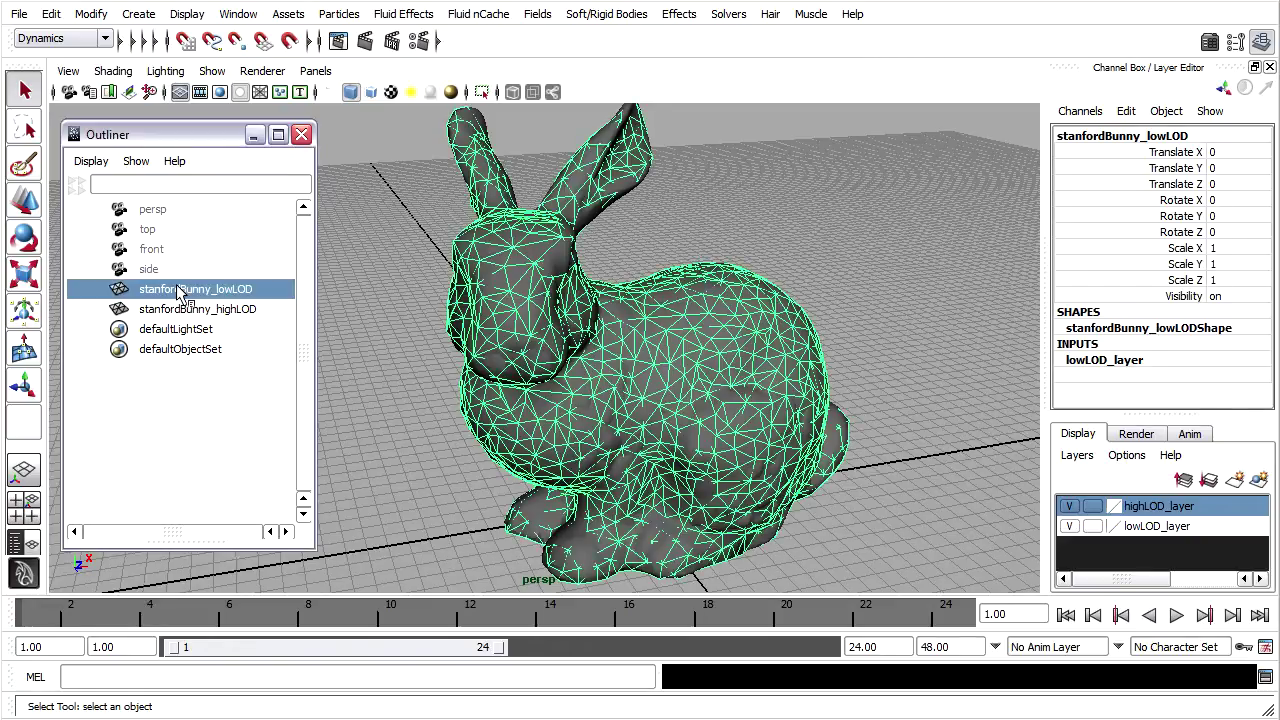
pyautogui.click(190, 313)
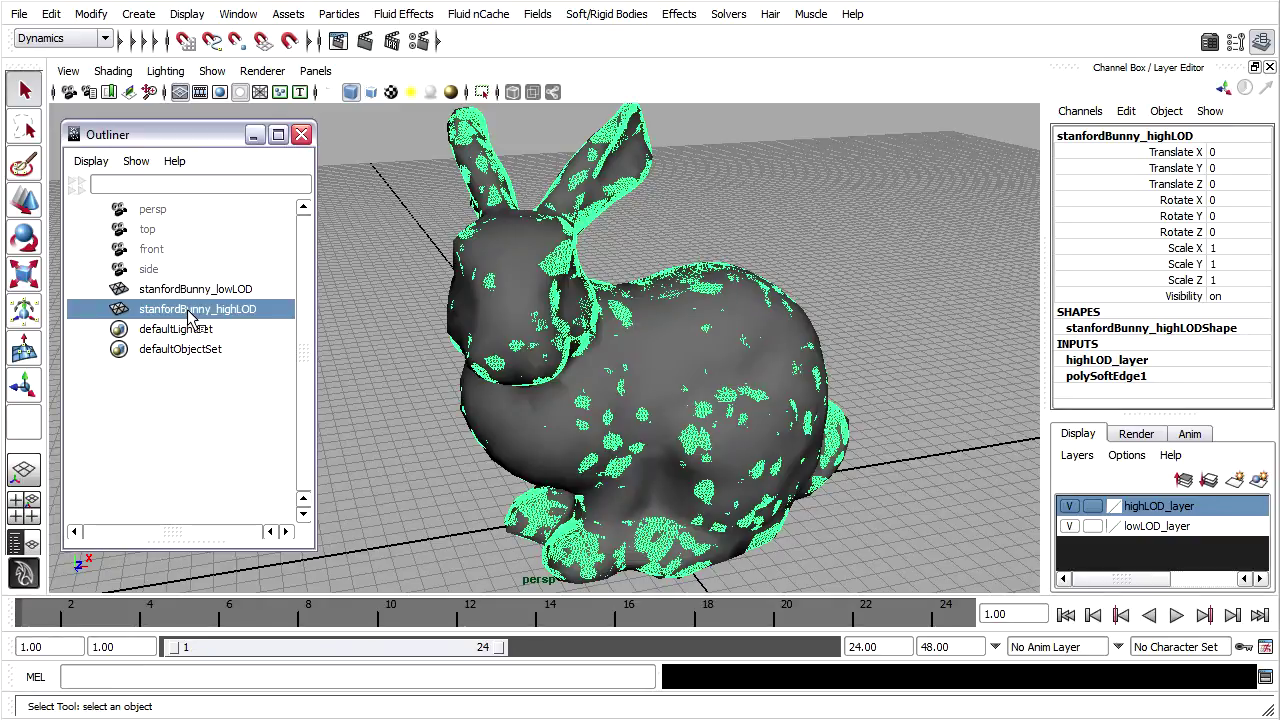
pyautogui.click(1070, 510)
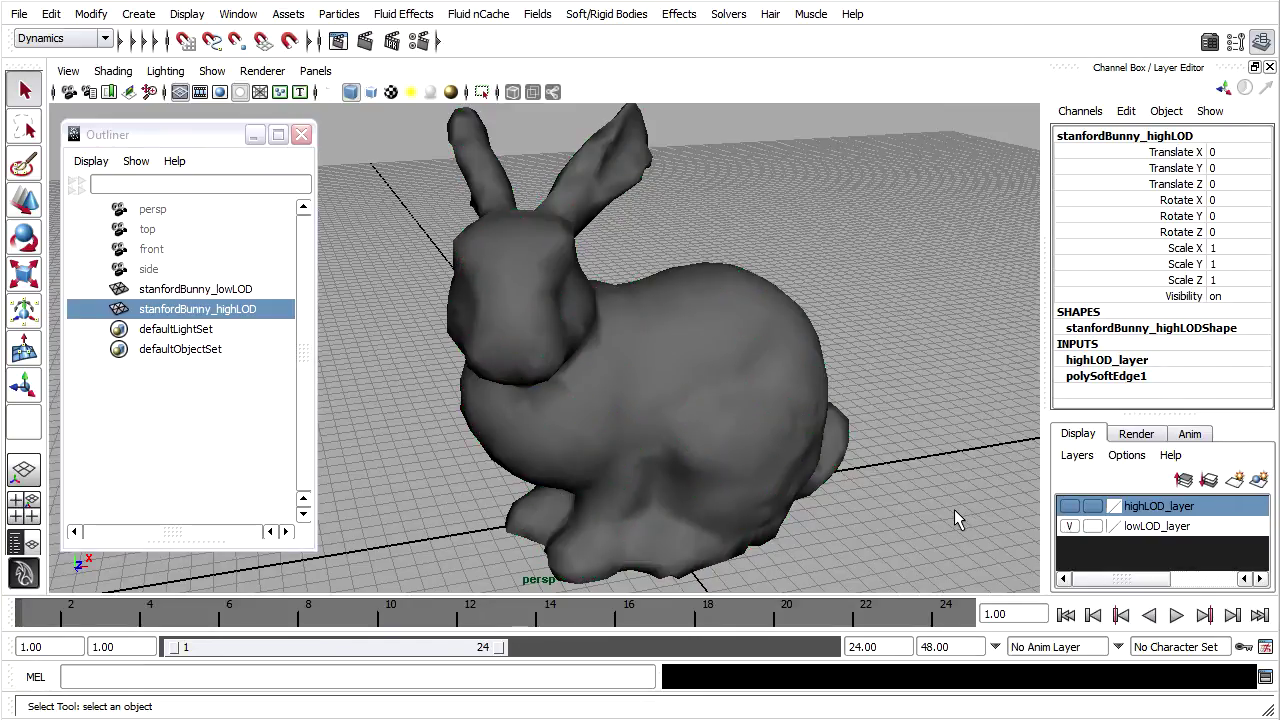
pyautogui.click(711, 388)
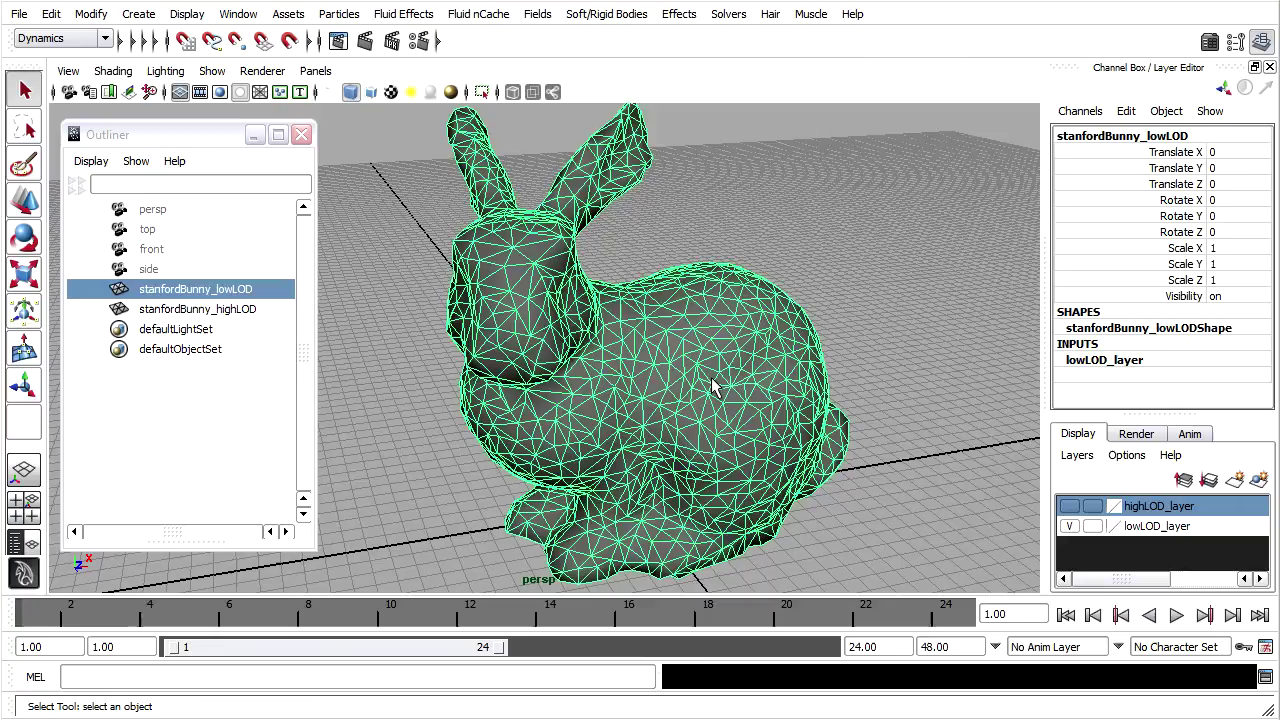
pyautogui.keyDown('alt'); pyautogui.moveTo(842, 403); pyautogui.dragTo(605, 348); pyautogui.keyUp('alt')
# Hide lowLOD_layer and show highLOD_layer so only the high-resolution bunny is visible
pyautogui.click(1069, 527)
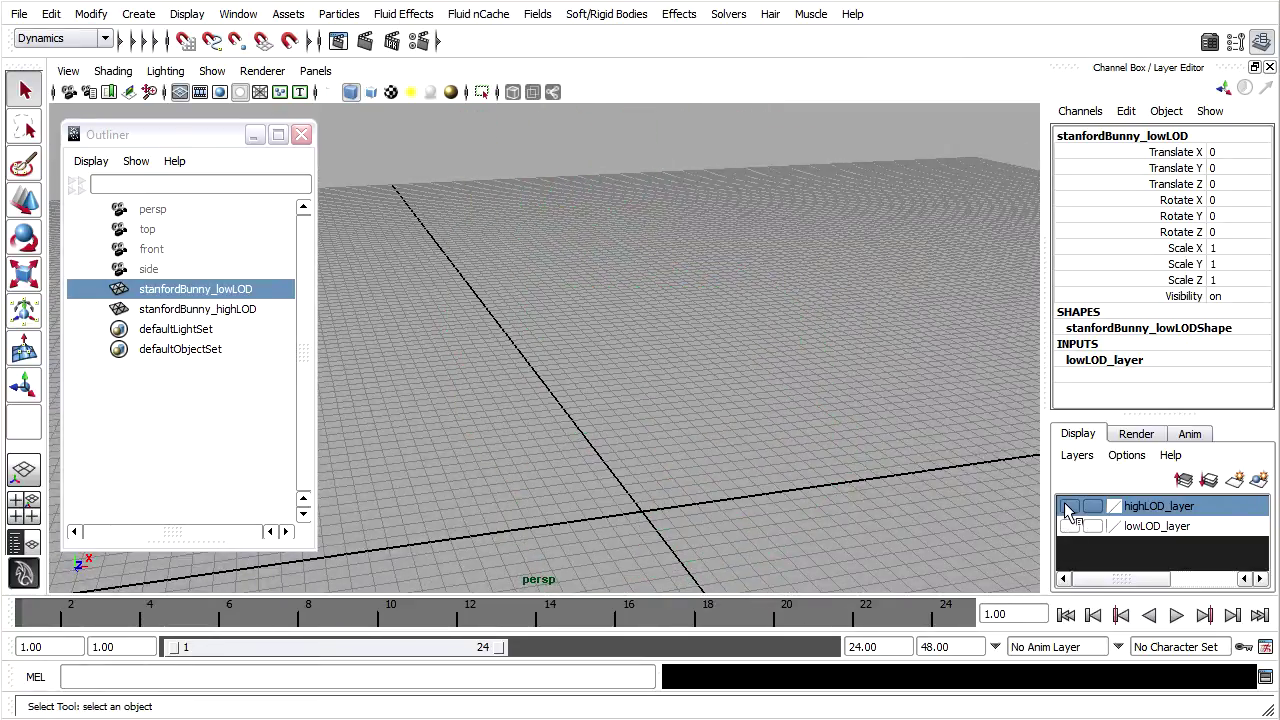
pyautogui.click(1069, 507)
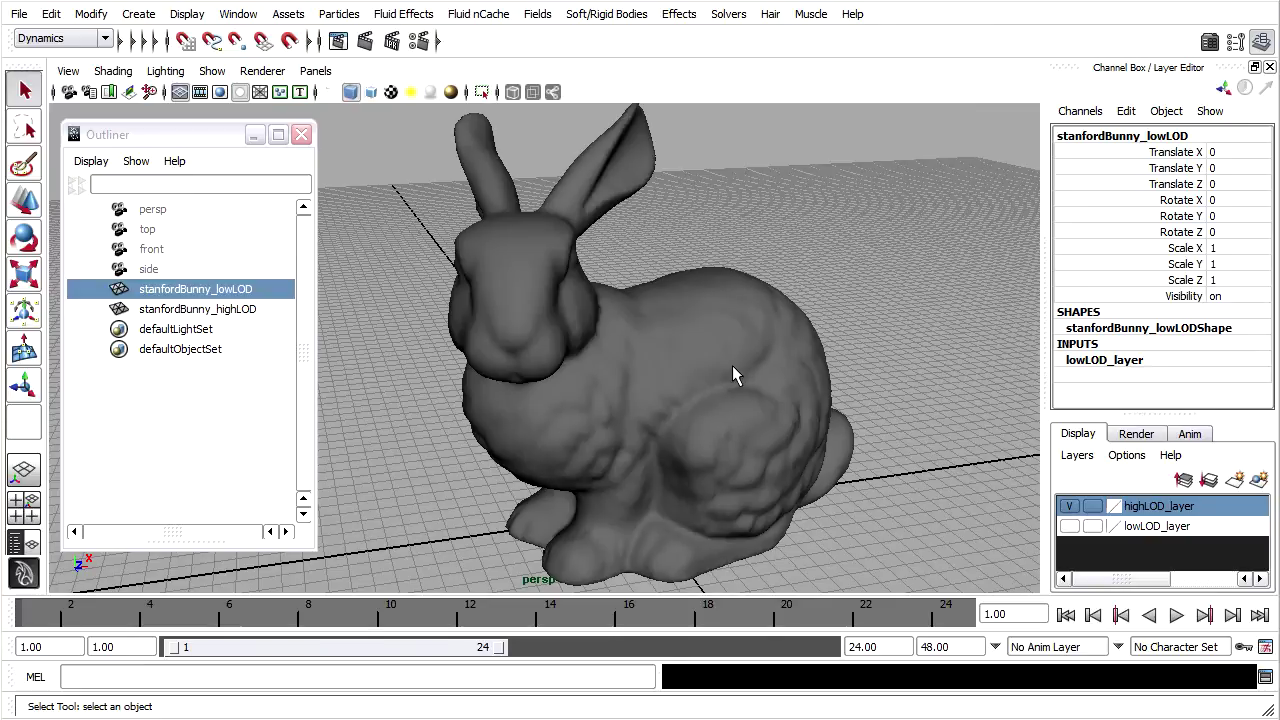
pyautogui.click(735, 370)
pyautogui.moveTo(832, 368)
pyautogui.keyDown('alt'); pyautogui.mouseDown()
pyautogui.moveTo(810, 362)
pyautogui.moveTo(853, 349)
pyautogui.moveTo(888, 360)
pyautogui.moveTo(856, 371)
pyautogui.mouseUp(); pyautogui.keyUp('alt')
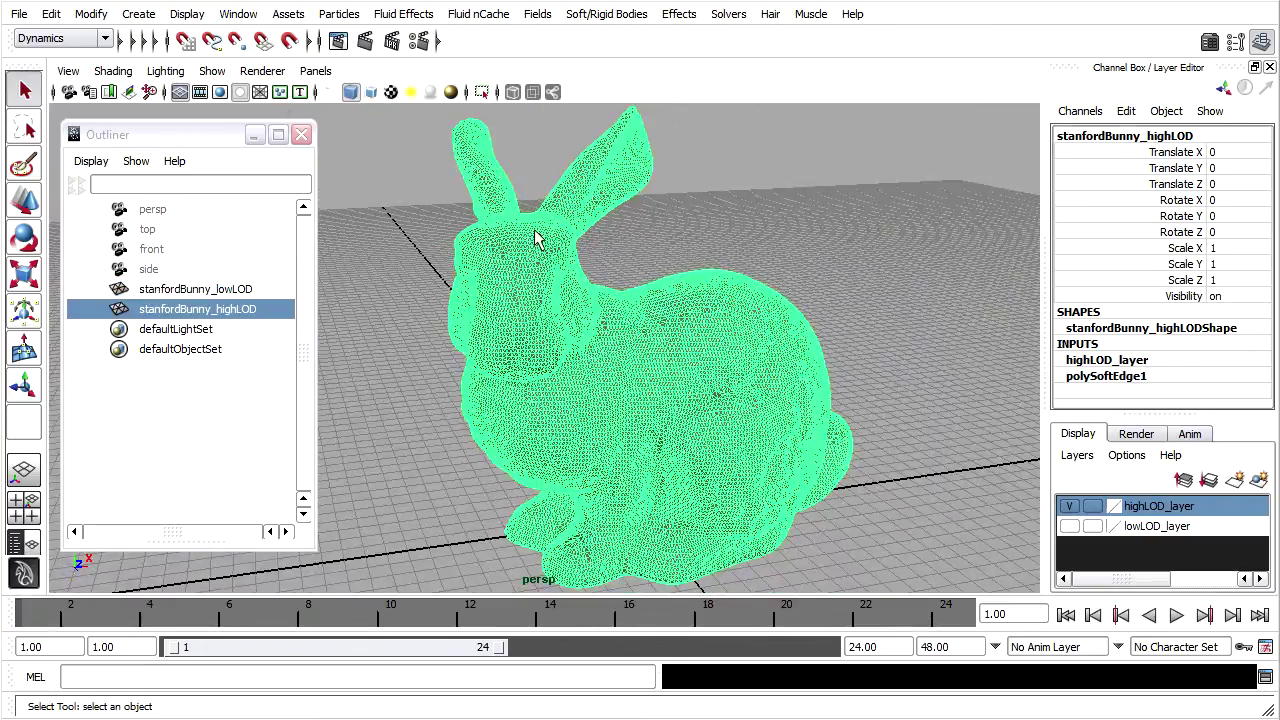
pyautogui.click(188, 15)
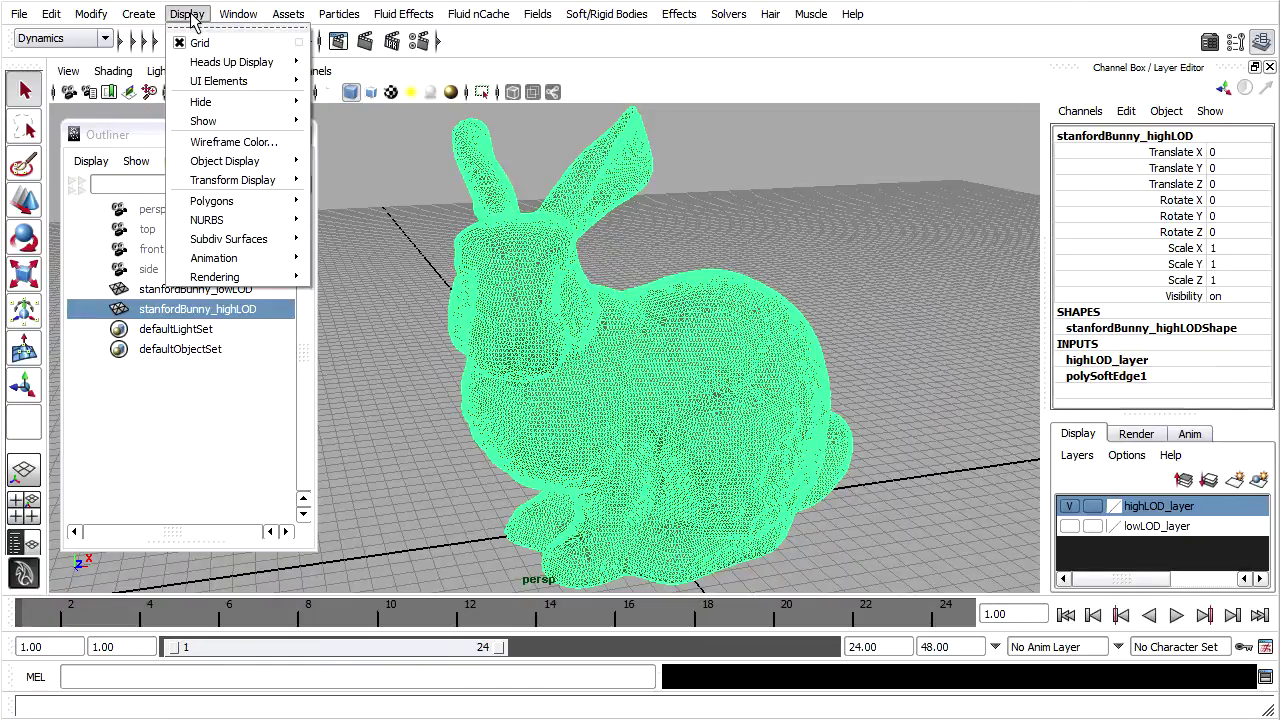
# Turn on the Heads Up Display Poly Count and move the Outliner below the stats
pyautogui.moveTo(207, 65)
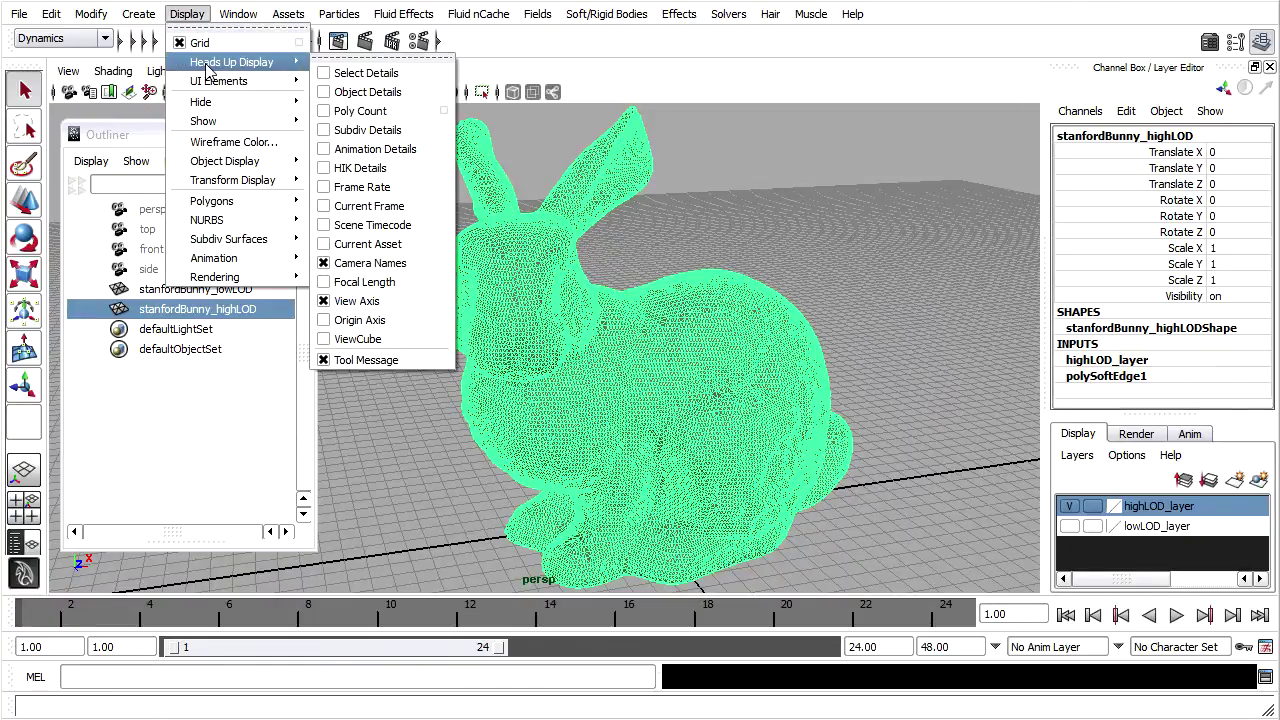
pyautogui.click(400, 116)
pyautogui.moveTo(224, 134); pyautogui.dragTo(214, 258)
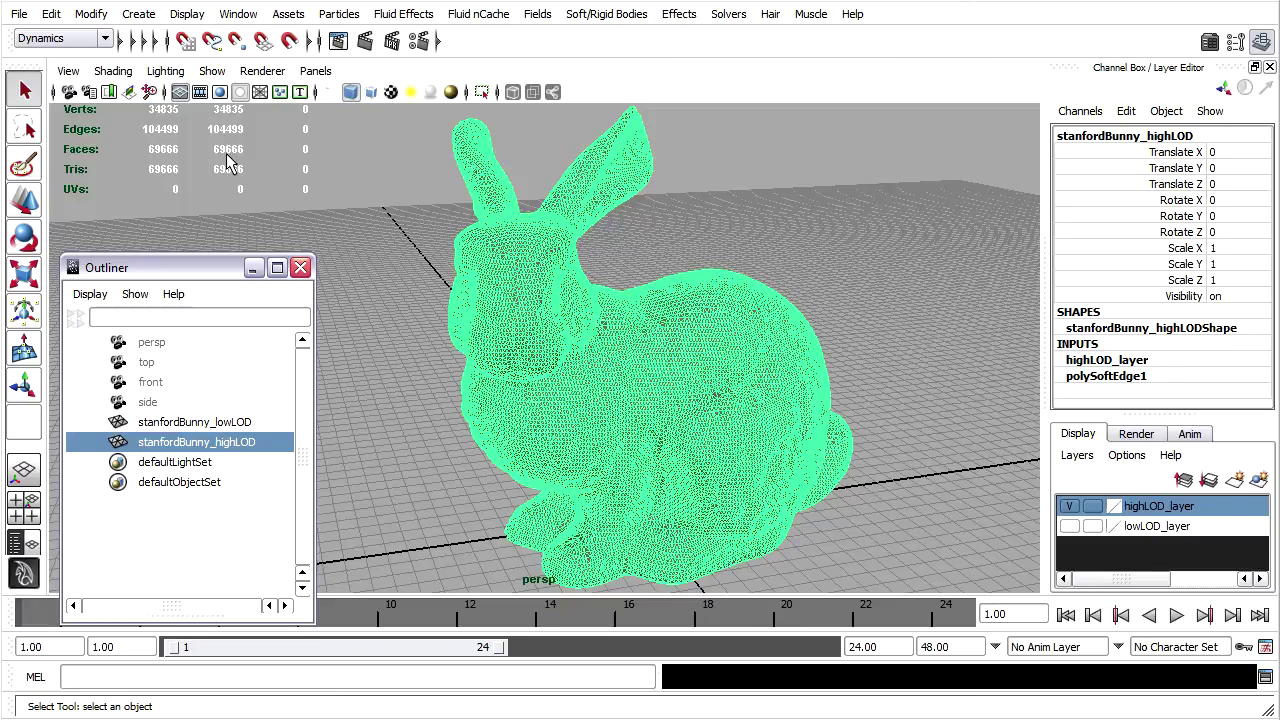
# Show lowLOD_layer again and select stanfordBunny_lowLOD to read its 3092 faces
pyautogui.click(1070, 527)
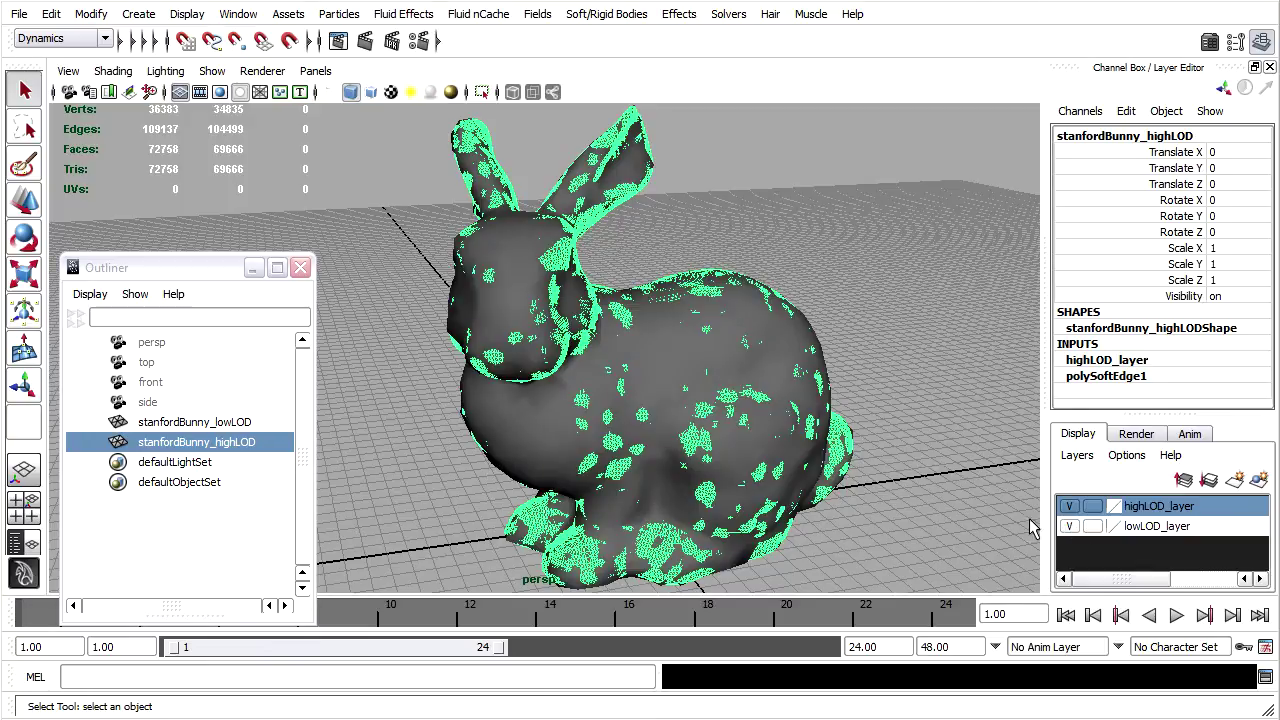
pyautogui.click(245, 423)
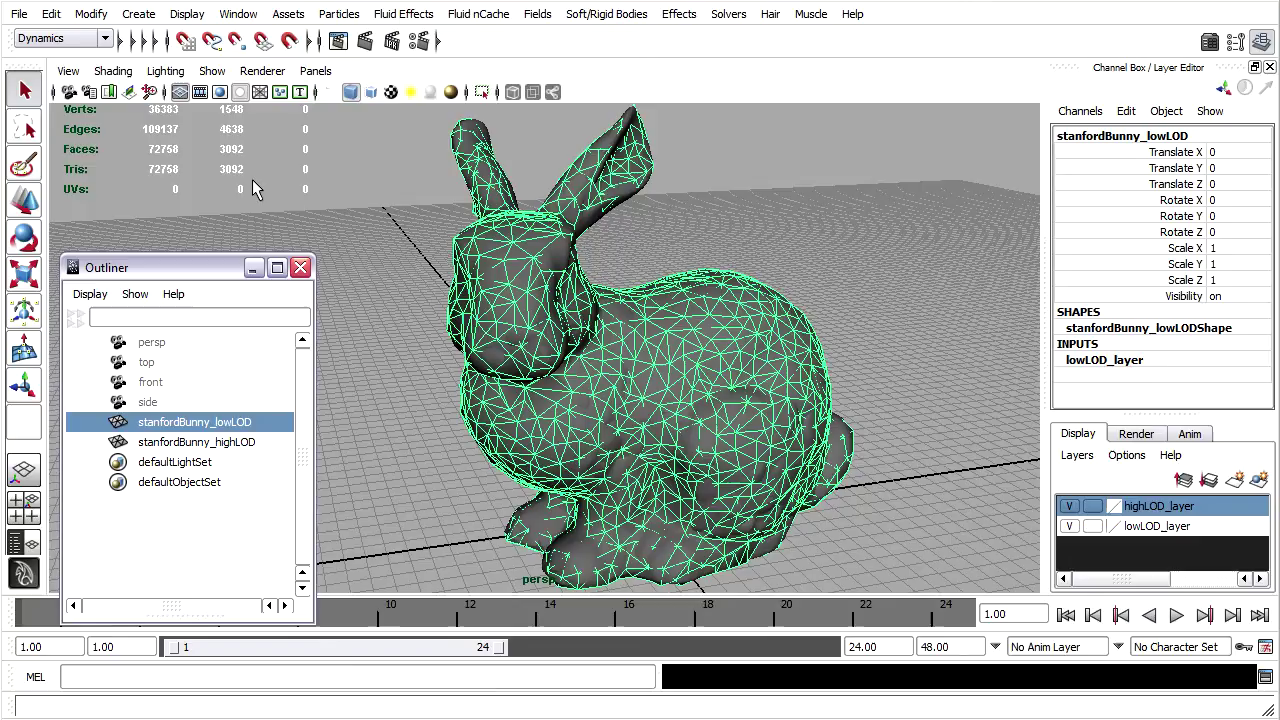
pyautogui.click(87, 38)
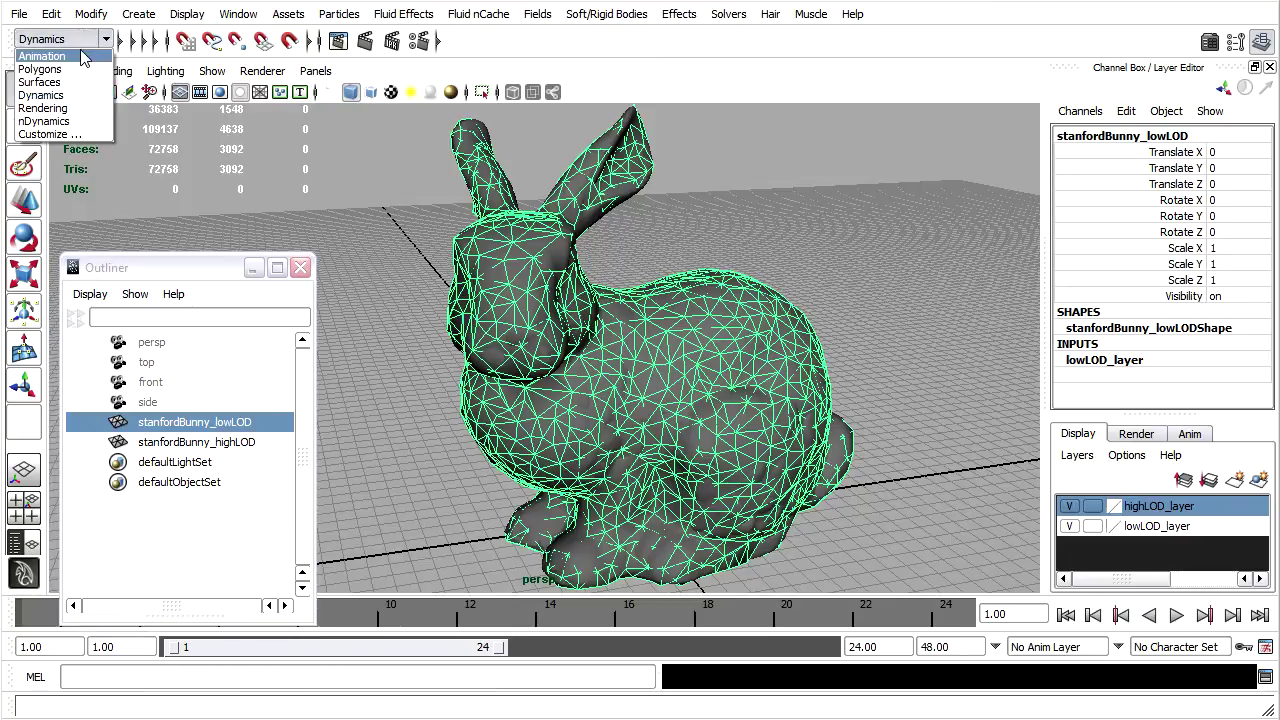
pyautogui.click(72, 66)
pyautogui.click(375, 14)
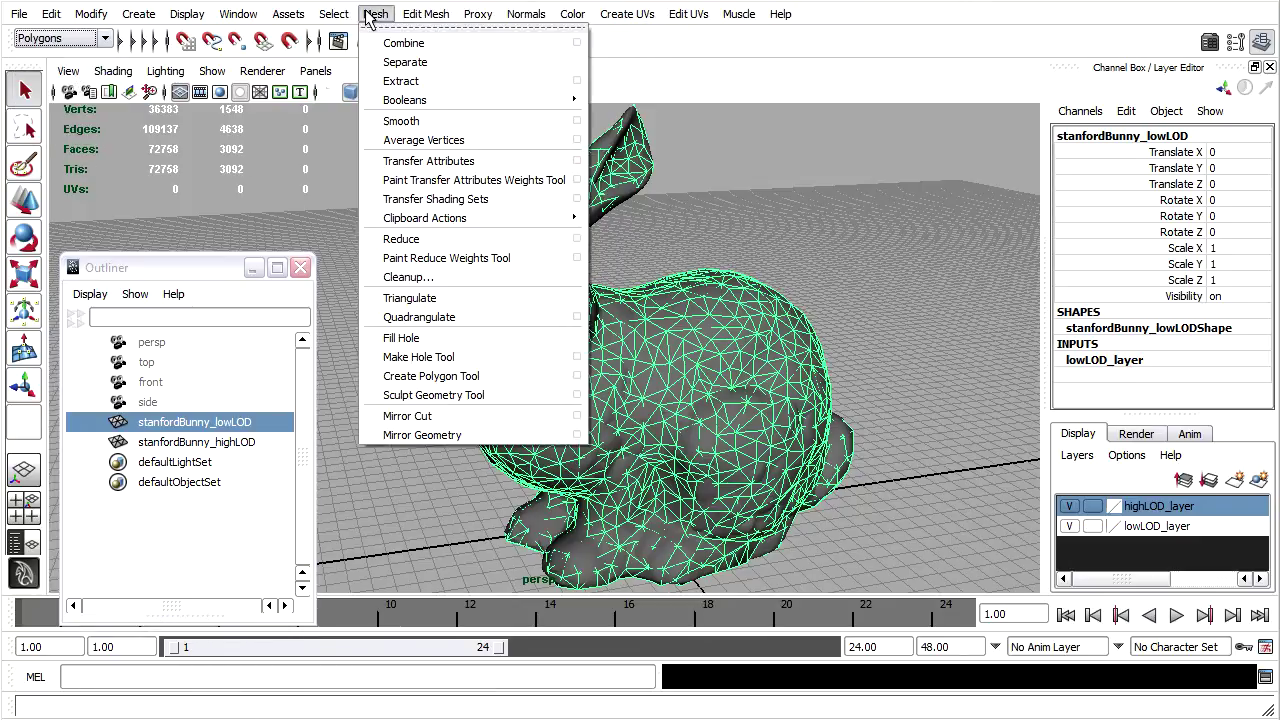
pyautogui.click(450, 280)
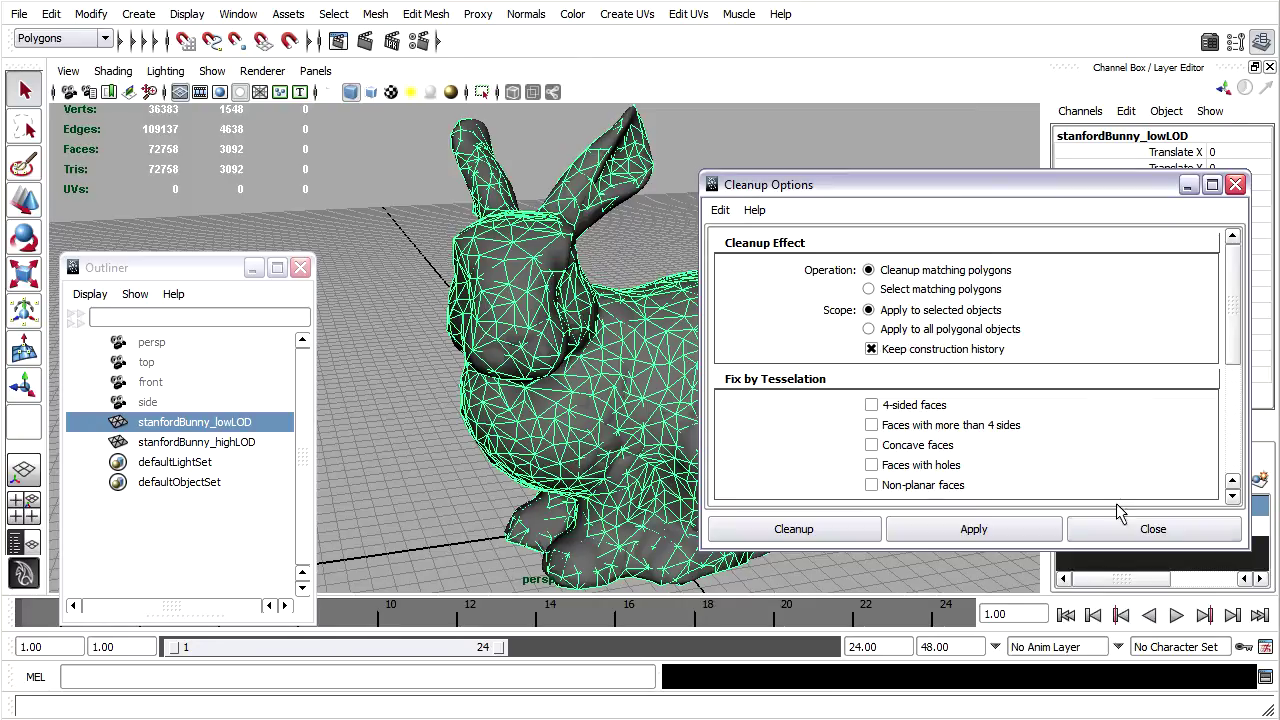
pyautogui.click(1155, 526)
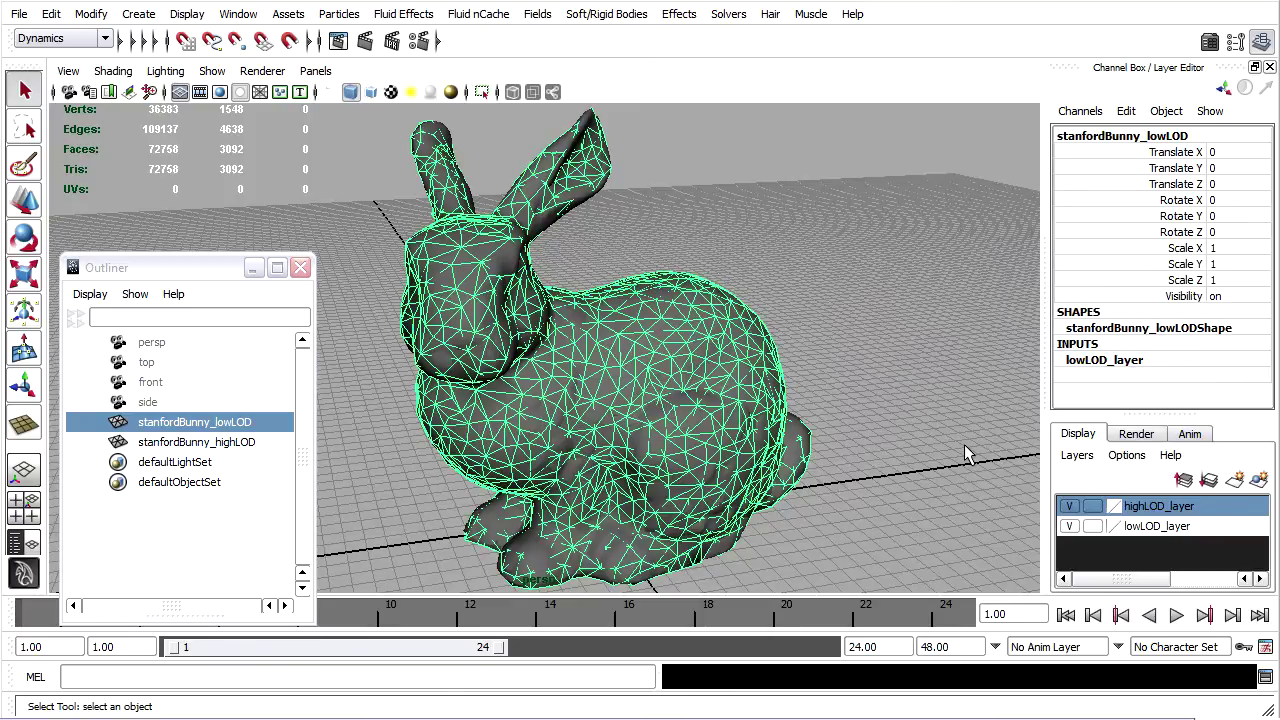
# Hide highLOD_layer and switch to the Dynamics menu set
pyautogui.click(1069, 506)
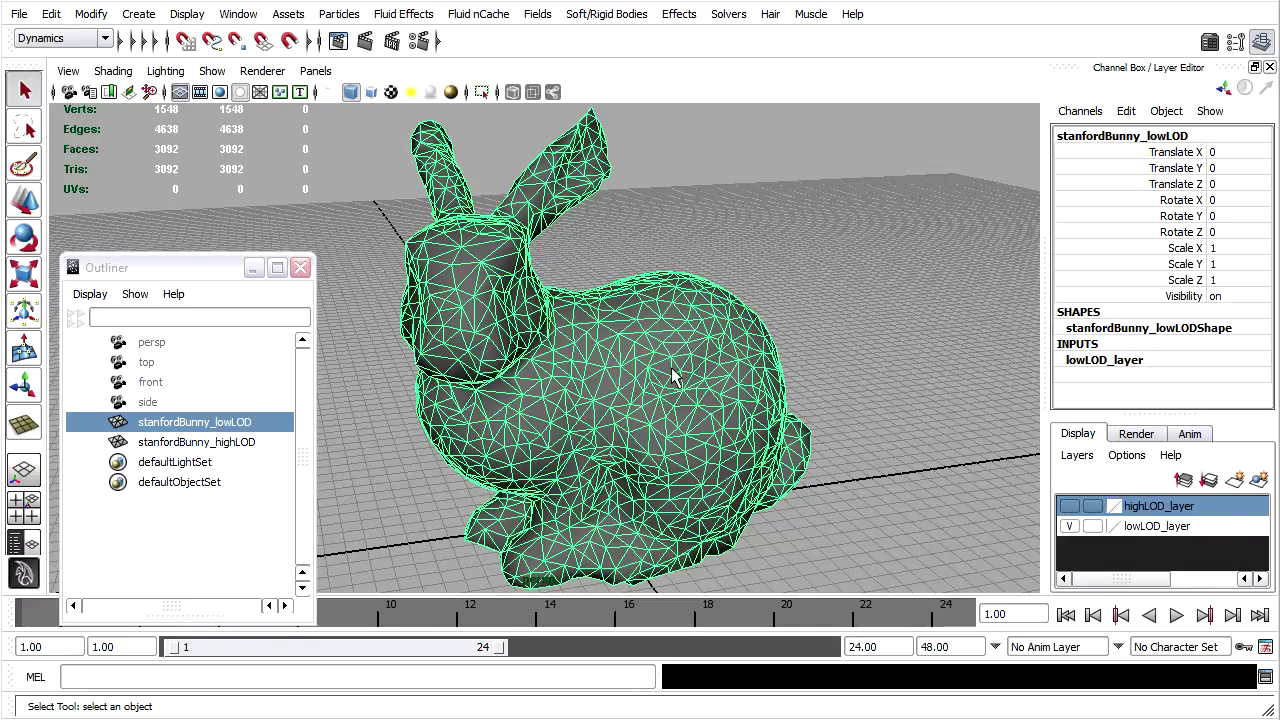
pyautogui.click(86, 38)
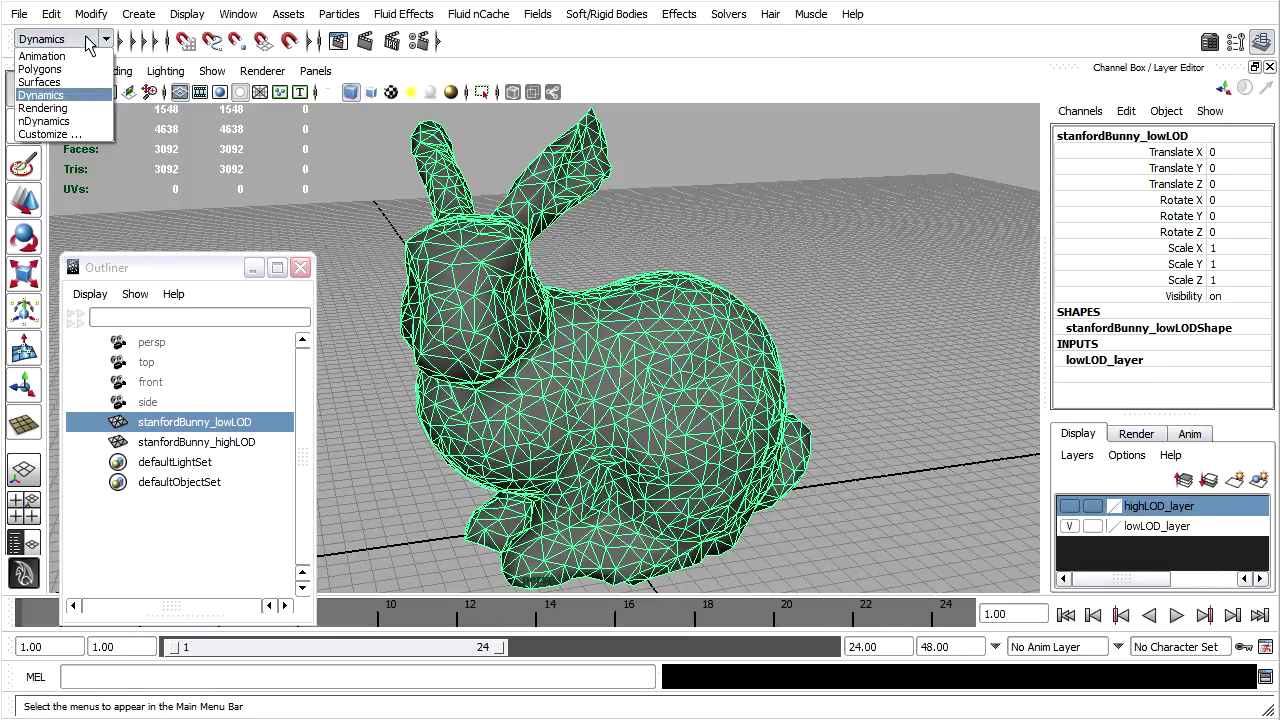
pyautogui.click(60, 93)
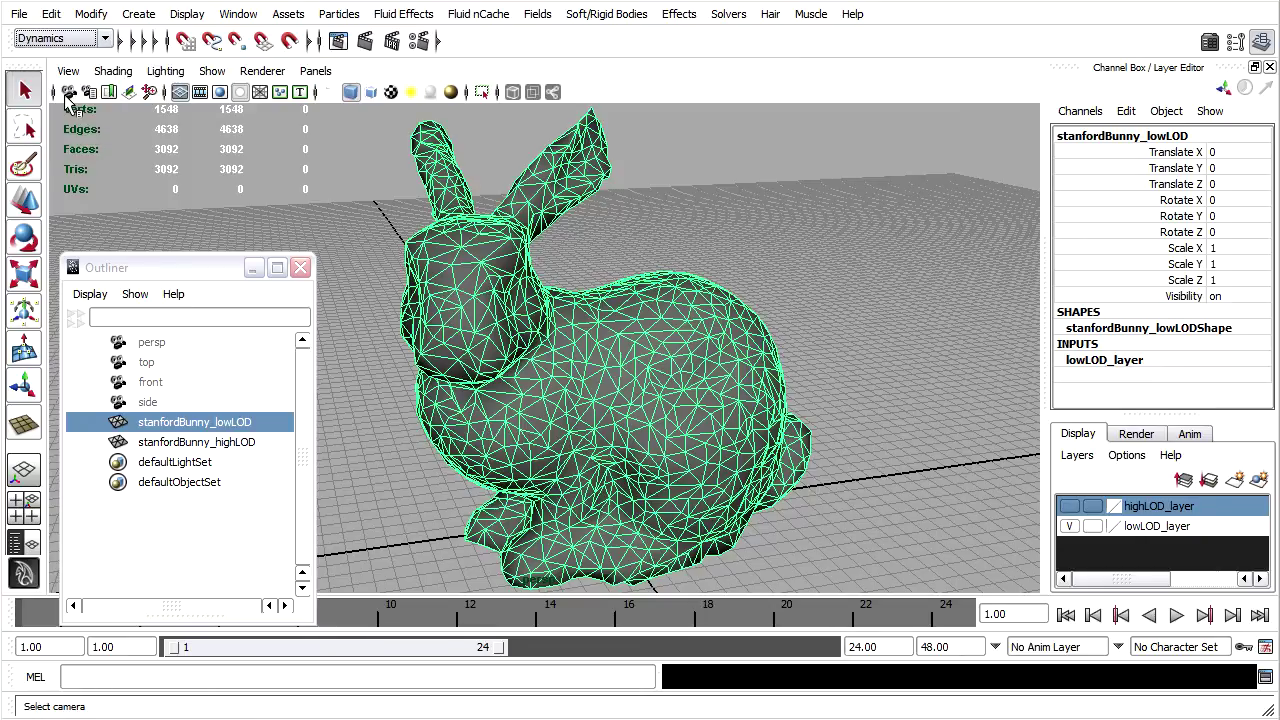
# Solid-shatter the low-resolution bunny with shard count 8 and edge jagginess 0.1703
pyautogui.click(679, 14)
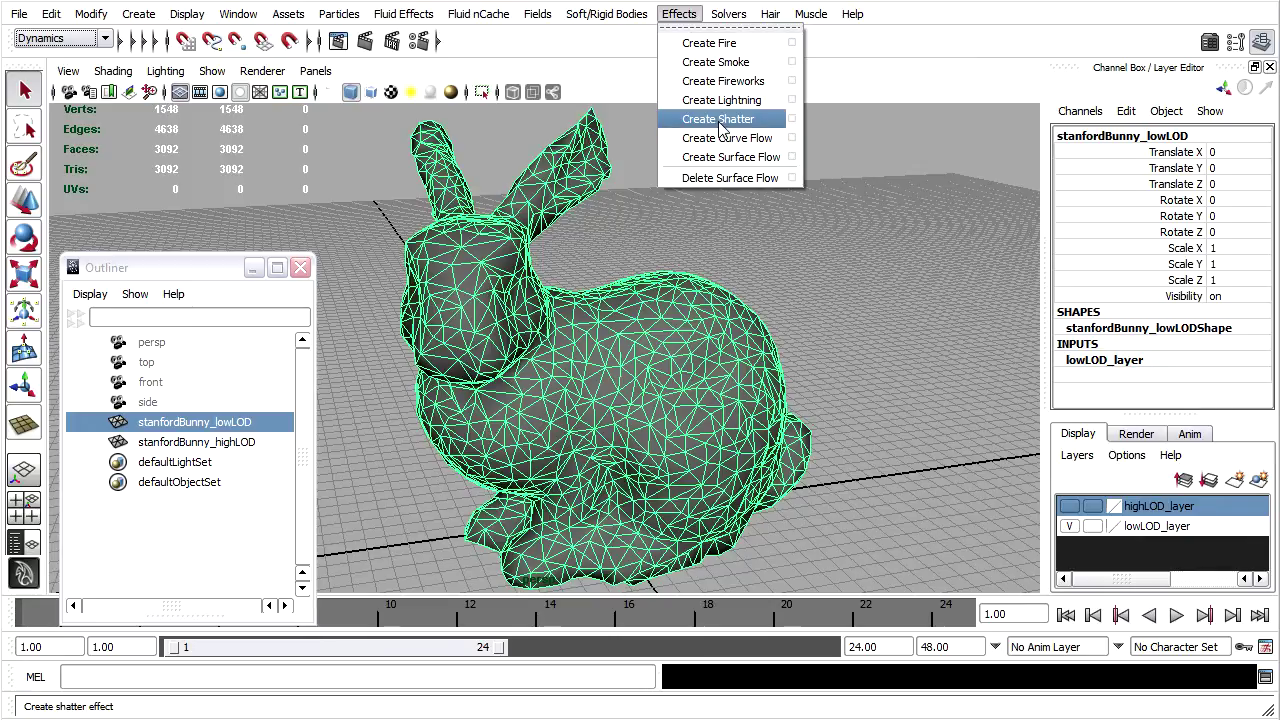
pyautogui.click(792, 120)
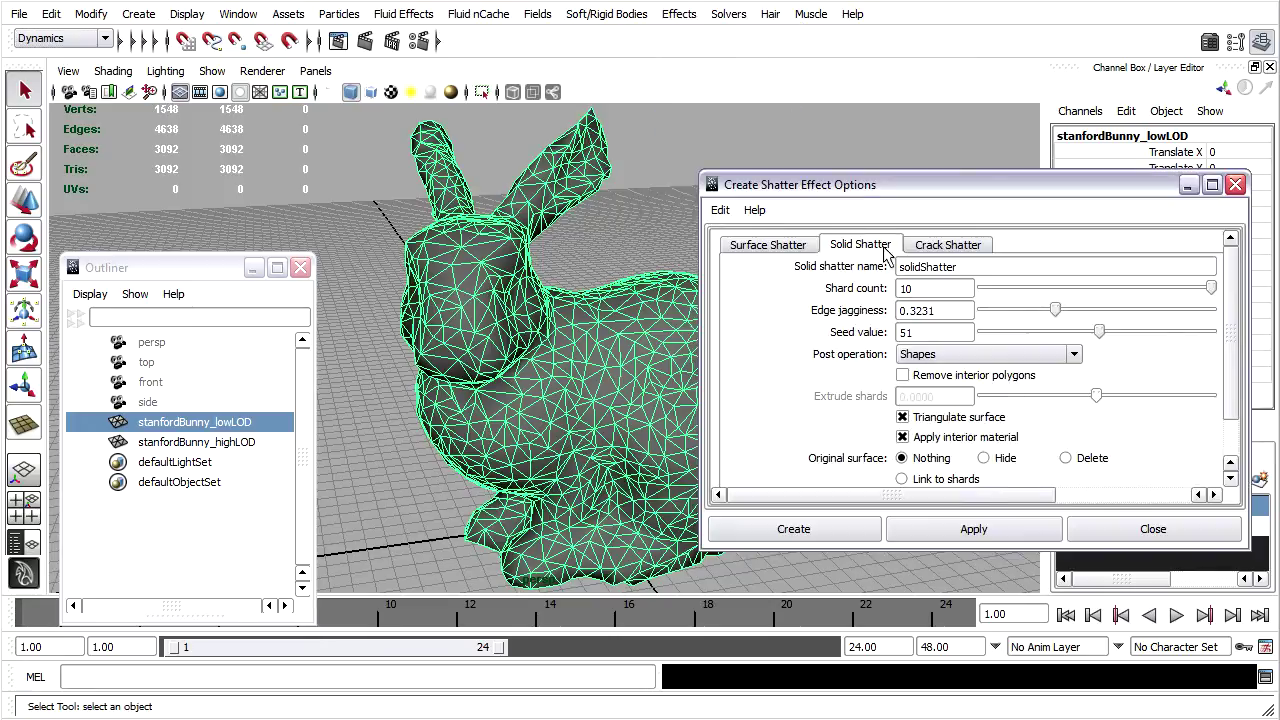
pyautogui.moveTo(1210, 288); pyautogui.dragTo(1150, 292)
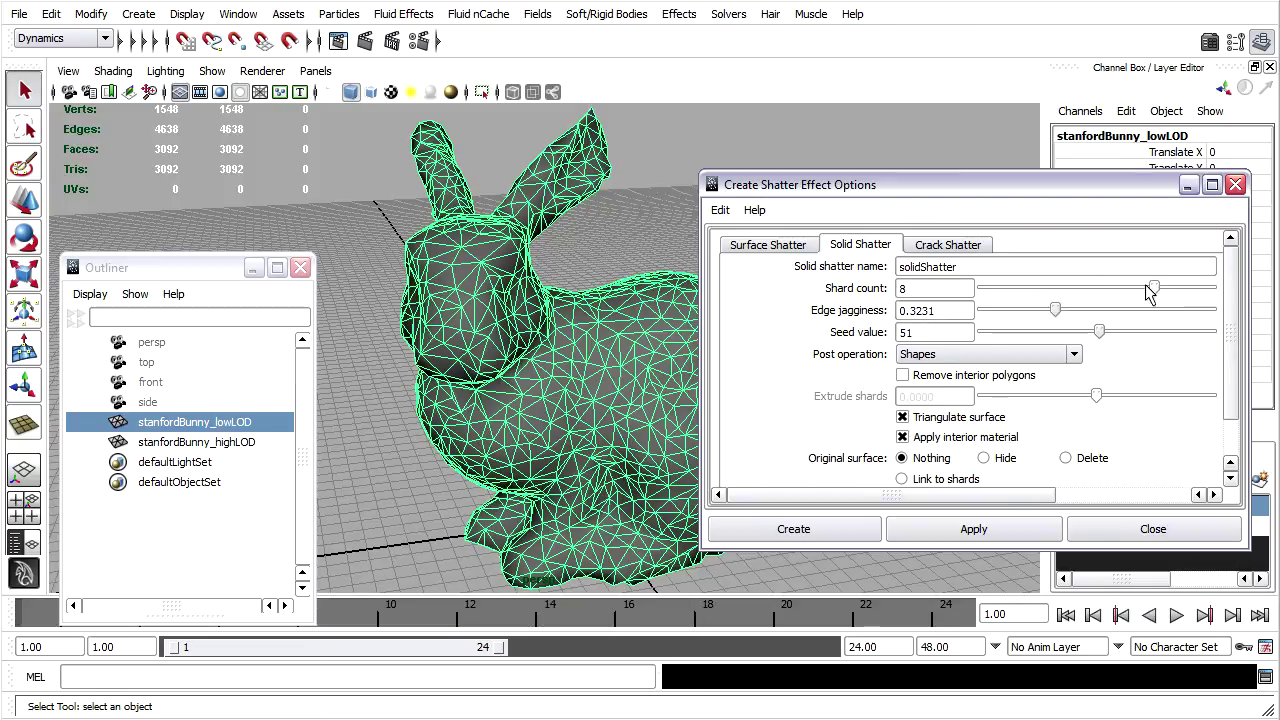
pyautogui.moveTo(1055, 310); pyautogui.dragTo(1024, 318)
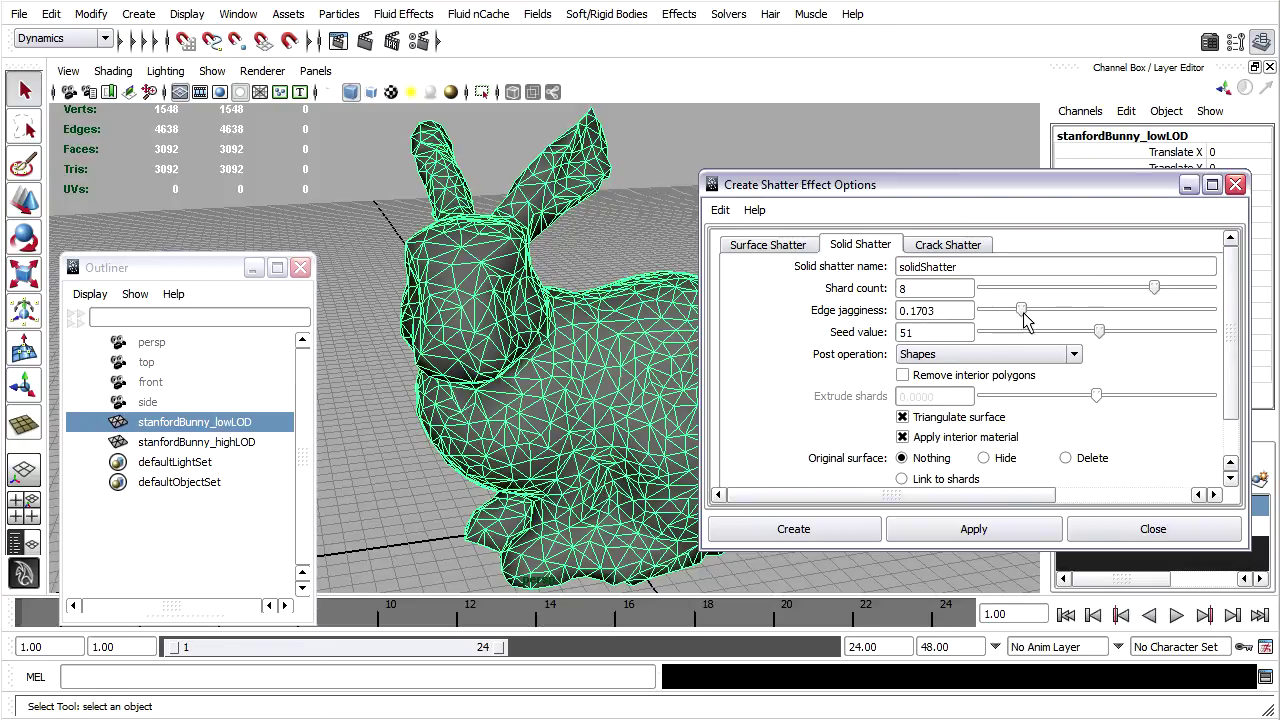
pyautogui.moveTo(1156, 288)
pyautogui.mouseDown()
pyautogui.moveTo(1123, 288)
pyautogui.moveTo(1152, 290)
pyautogui.mouseUp()
pyautogui.click(741, 533)
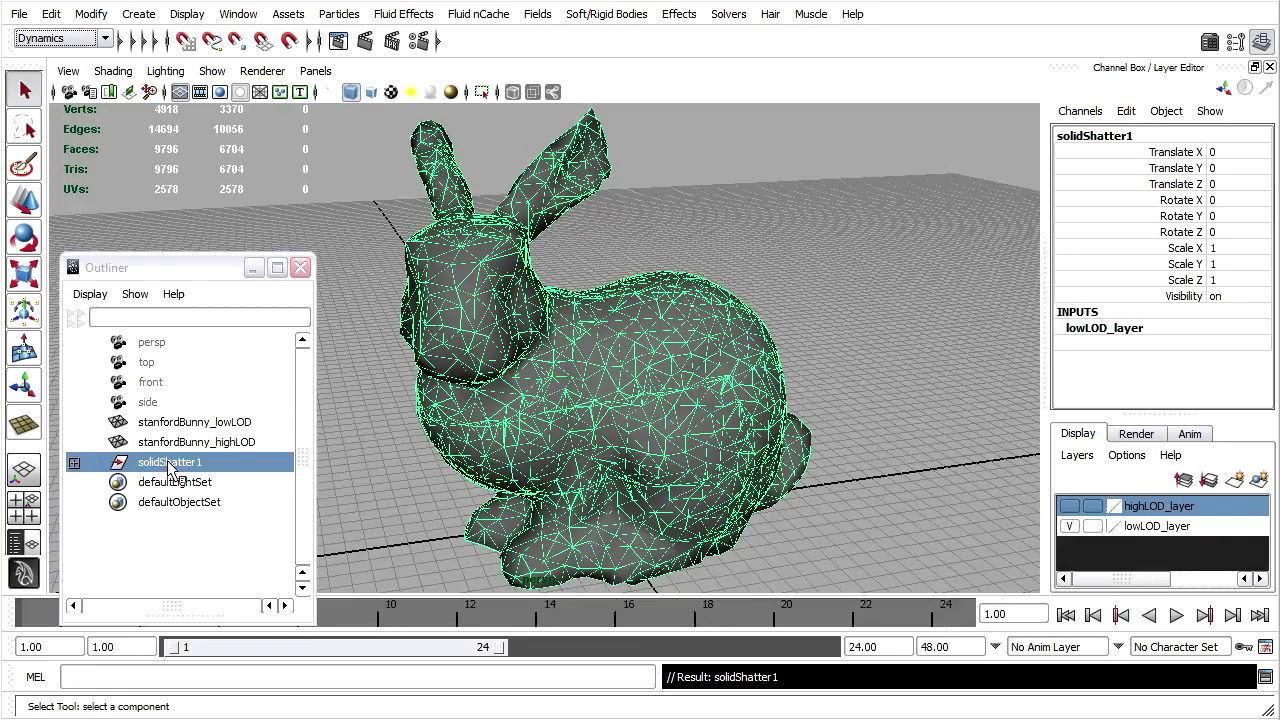
# Expand solidShatter1 and select shards 1, 2, 3, 5 and 6 in the Outliner
pyautogui.click(72, 462)
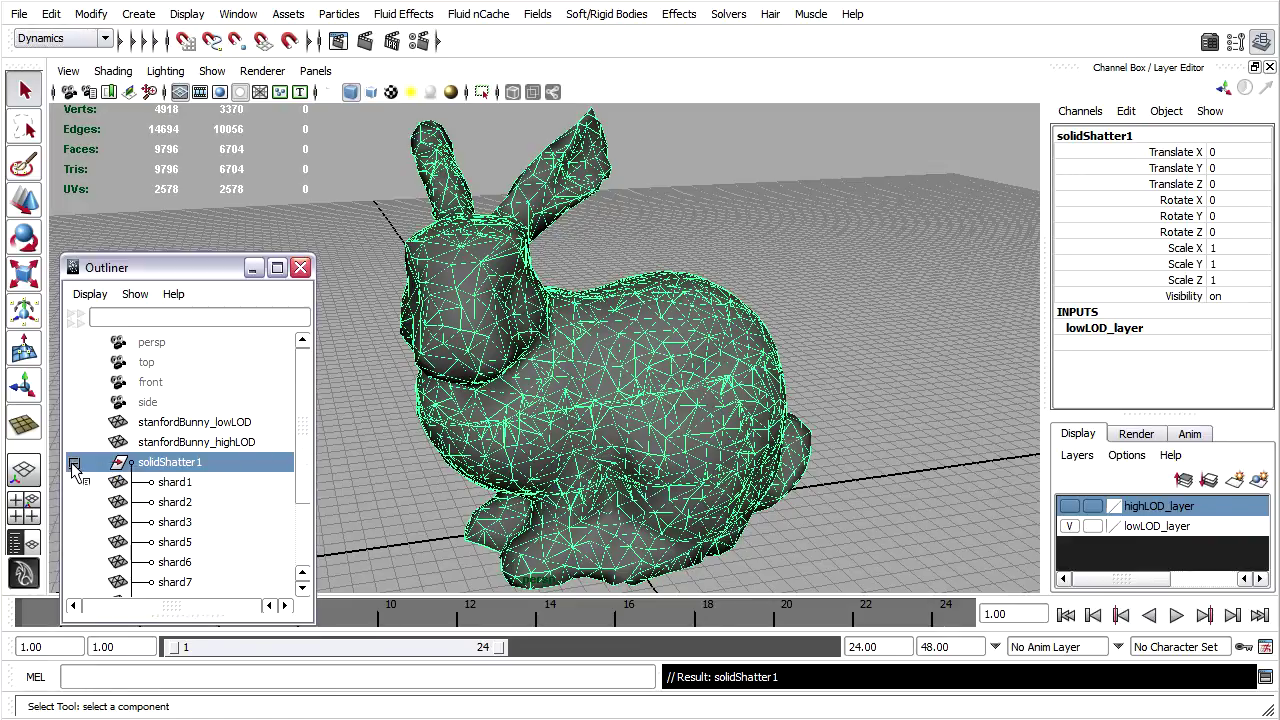
pyautogui.click(158, 484)
pyautogui.click(173, 504)
pyautogui.click(175, 523)
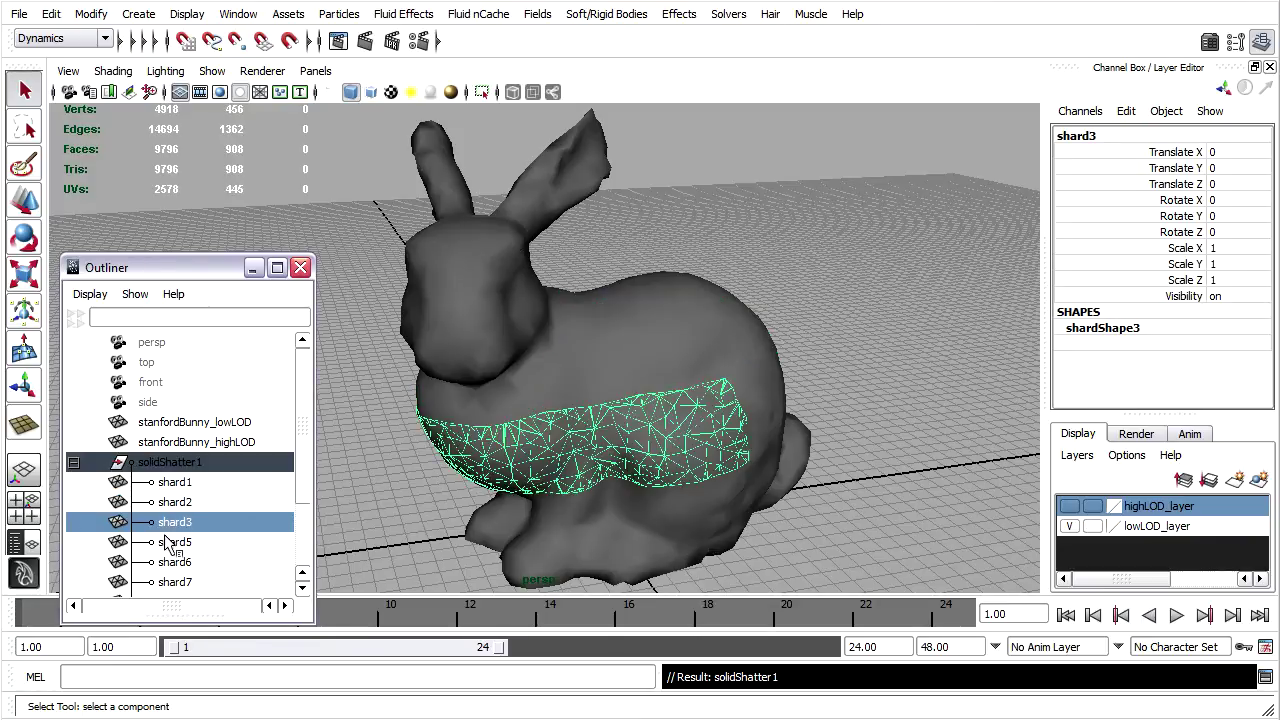
pyautogui.click(173, 543)
pyautogui.click(170, 564)
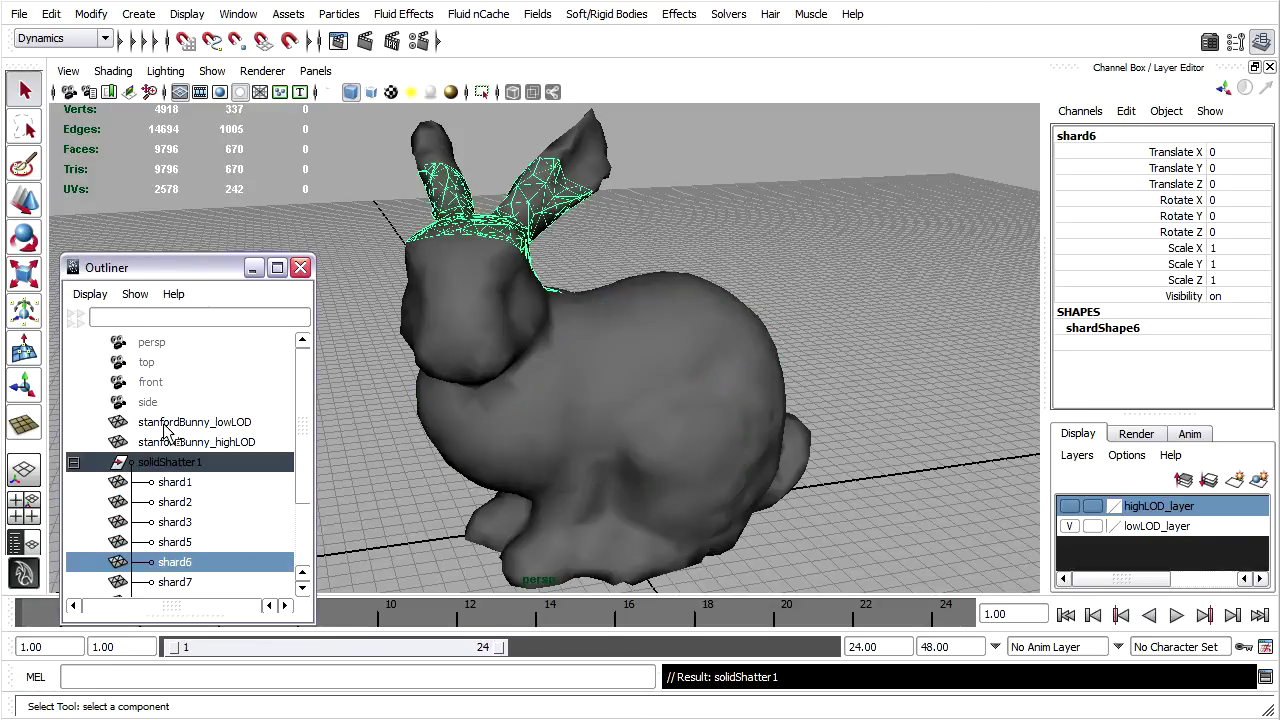
# Set stanfordBunny_lowLOD's Visibility to 0 in the Channel Box
pyautogui.click(214, 424)
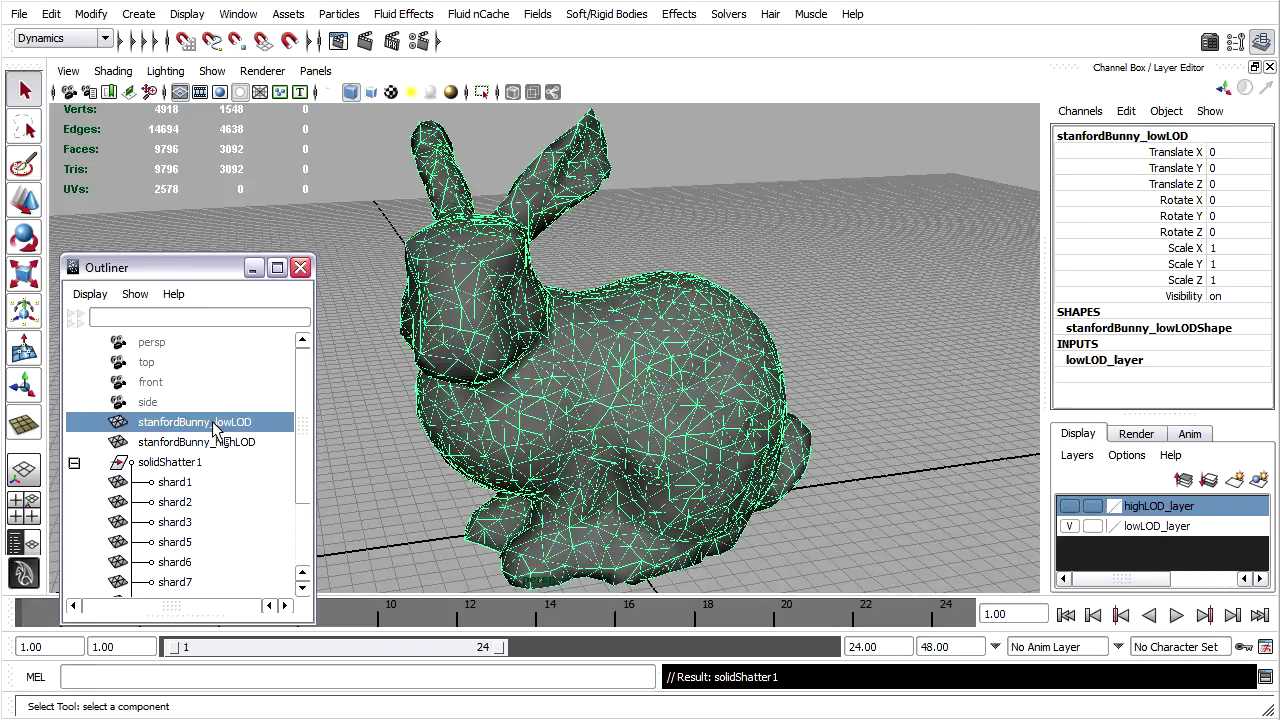
pyautogui.click(1240, 298)
pyautogui.write('0')
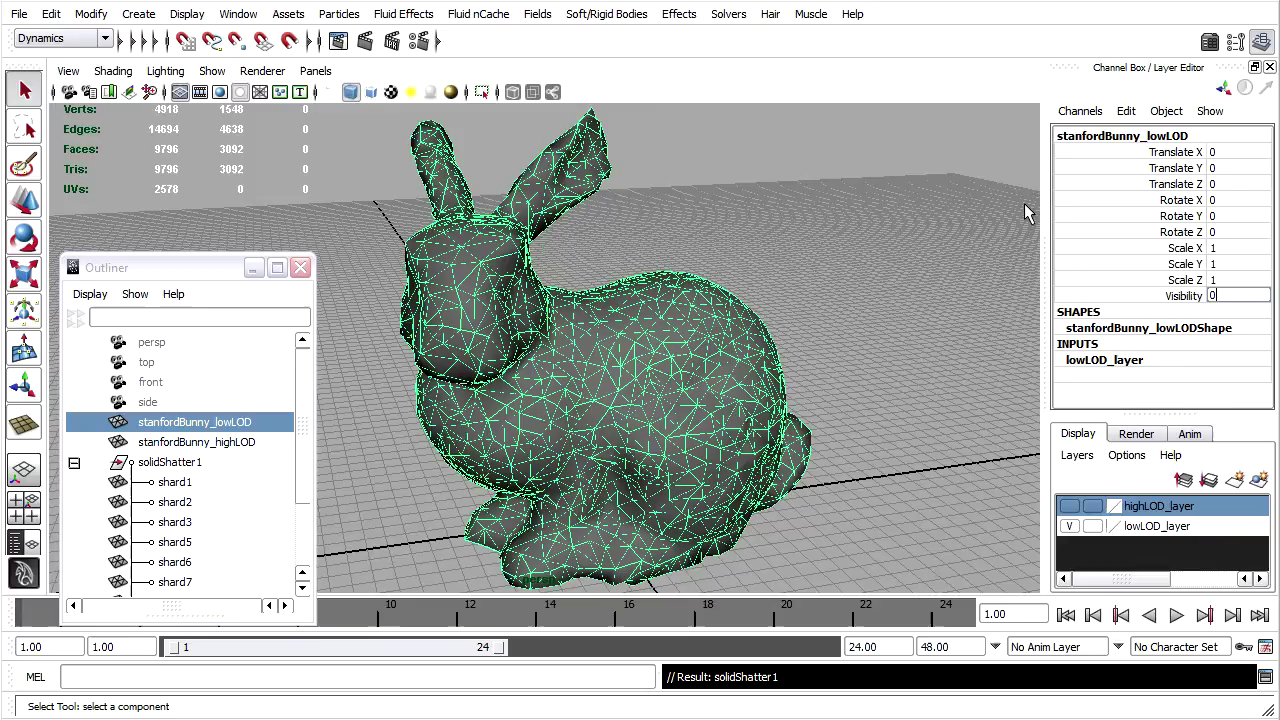
pyautogui.press('Return')
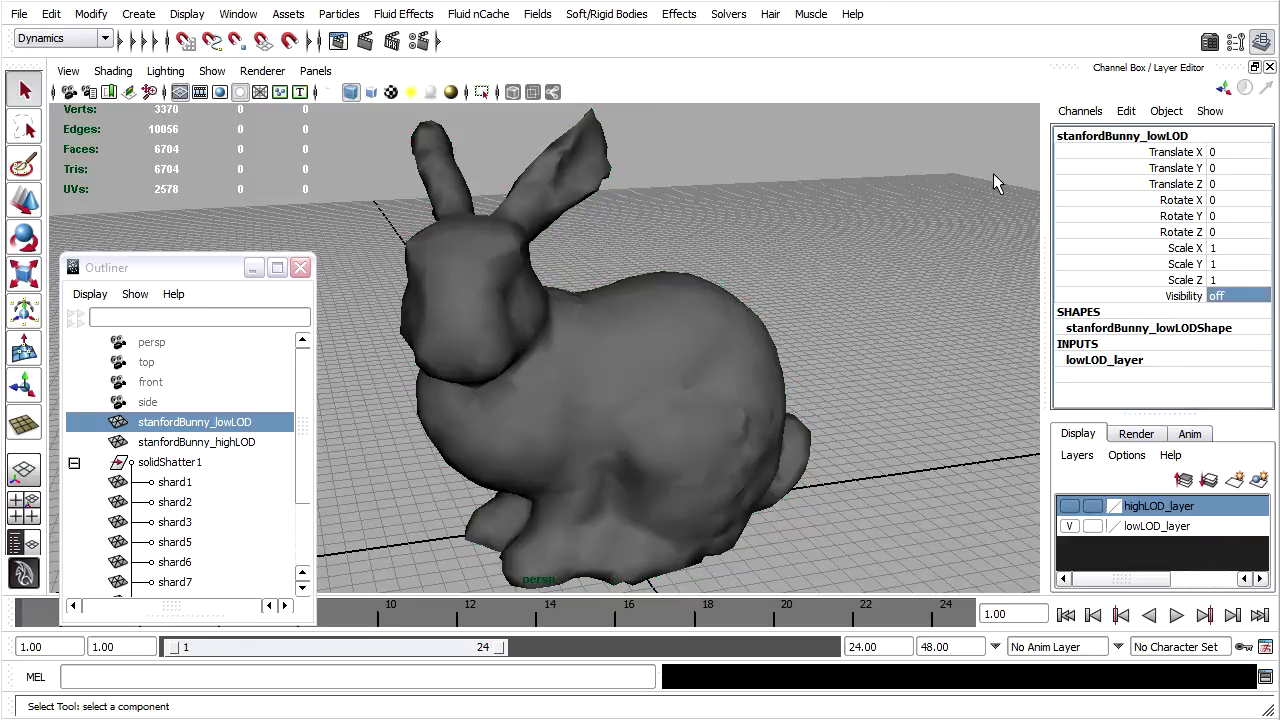
# Pull shard9 at the ear tip away along Z with the Move tool
pyautogui.click(536, 205)
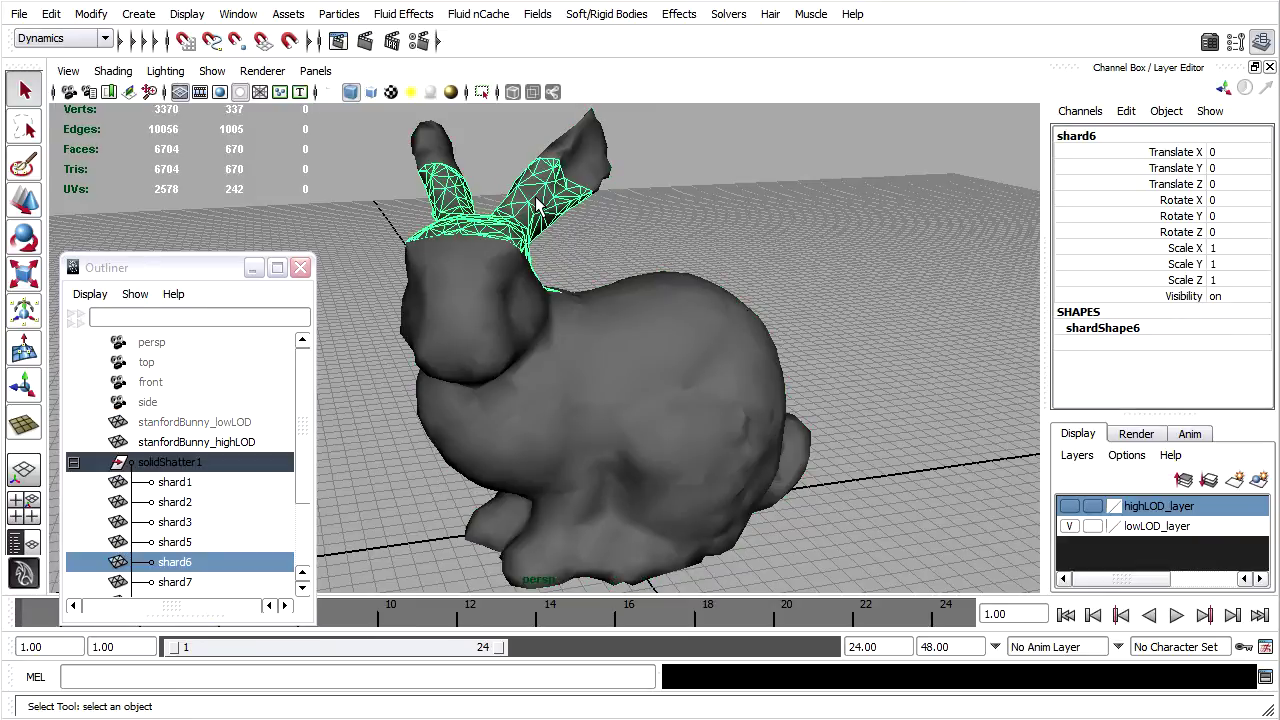
pyautogui.keyDown('alt'); pyautogui.moveTo(520, 220); pyautogui.dragTo(640, 234); pyautogui.keyUp('alt')
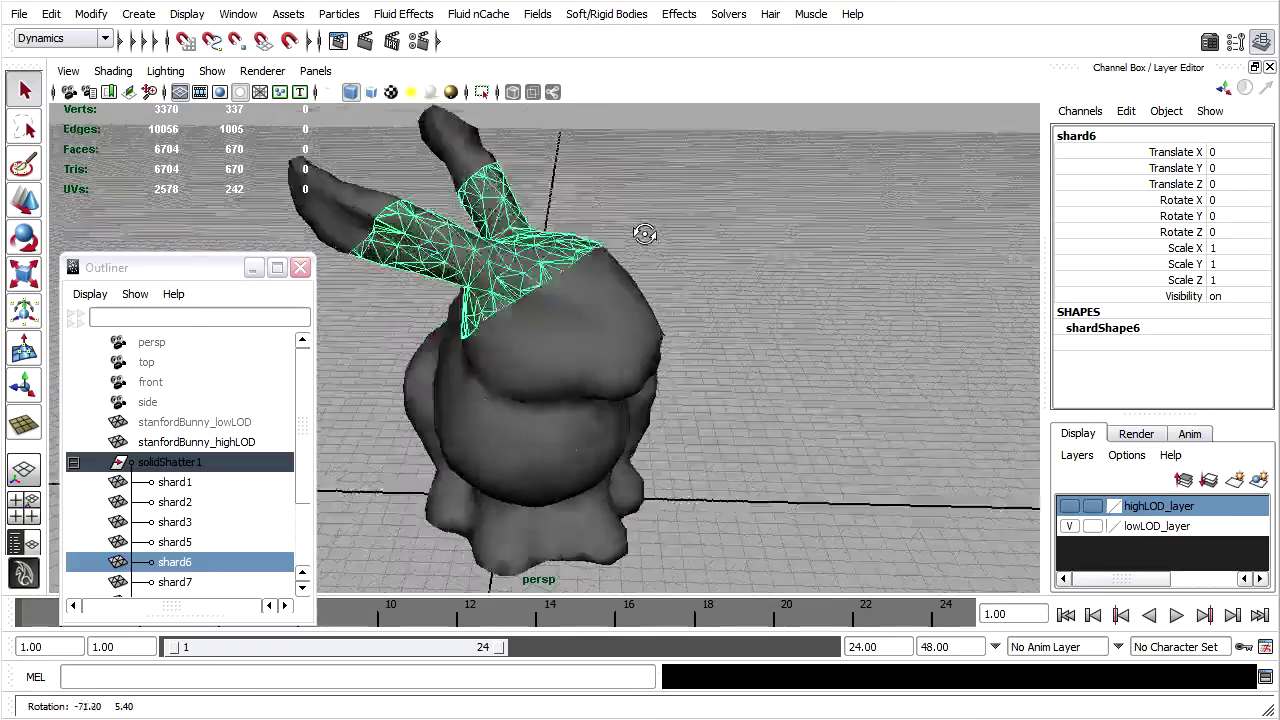
pyautogui.keyDown('alt'); pyautogui.moveTo(640, 234); pyautogui.dragTo(662, 232, button='middle'); pyautogui.keyUp('alt')
pyautogui.keyDown('alt'); pyautogui.moveTo(662, 232); pyautogui.dragTo(529, 243); pyautogui.keyUp('alt')
pyautogui.click(526, 248)
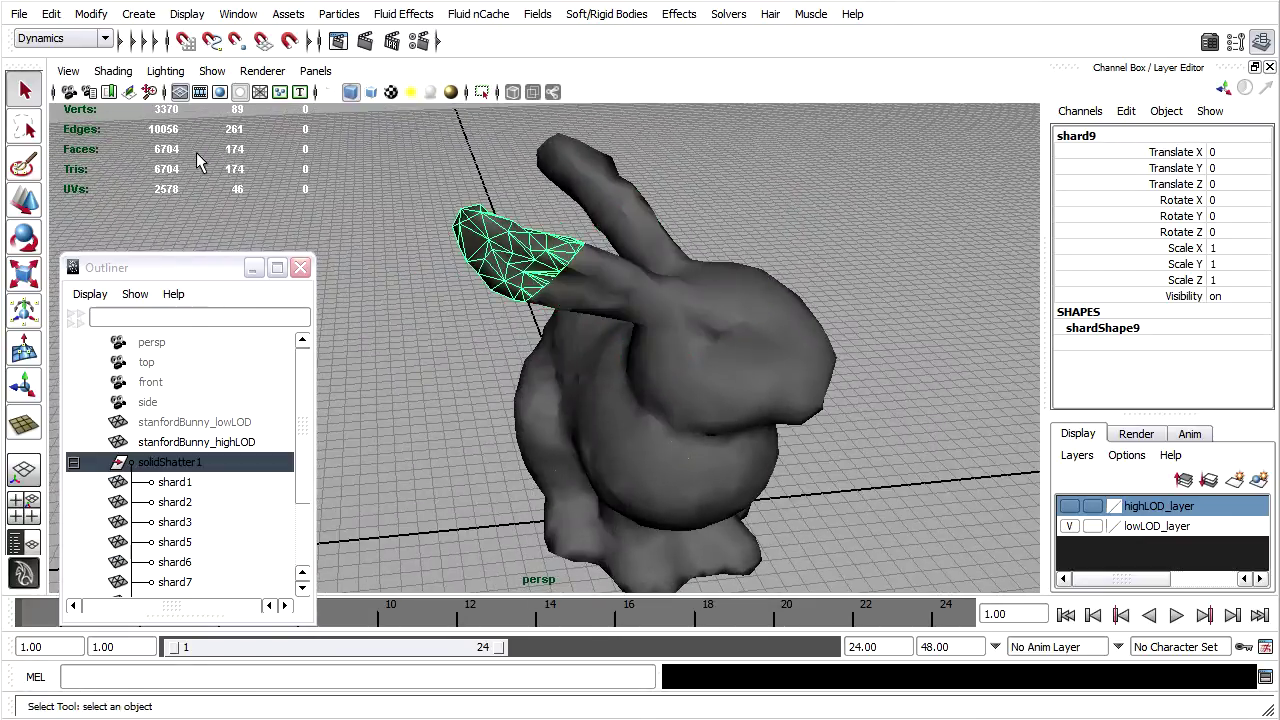
pyautogui.click(26, 200)
pyautogui.moveTo(594, 253); pyautogui.dragTo(578, 252)
# Move shard4 along Z, shard6 away from its neighbours, and shard7 outward along Z
pyautogui.click(650, 195)
pyautogui.moveTo(640, 205); pyautogui.dragTo(645, 186)
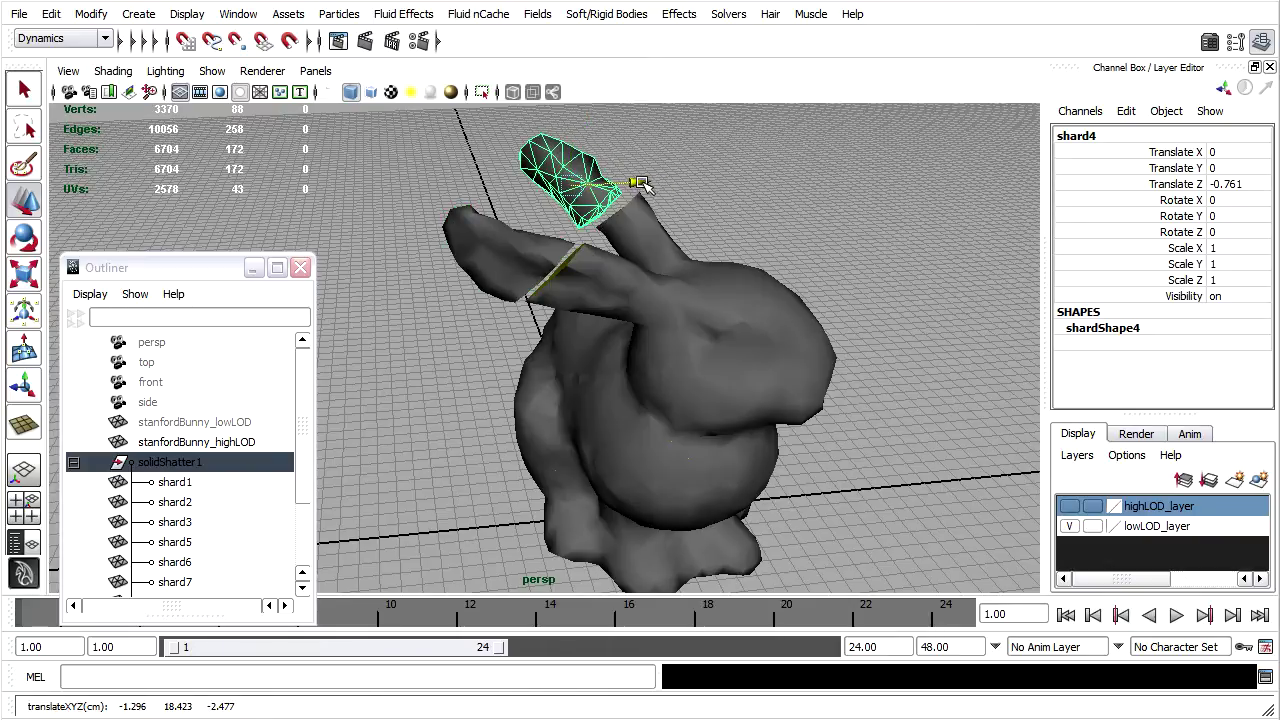
pyautogui.click(705, 290)
pyautogui.moveTo(705, 290); pyautogui.dragTo(770, 330)
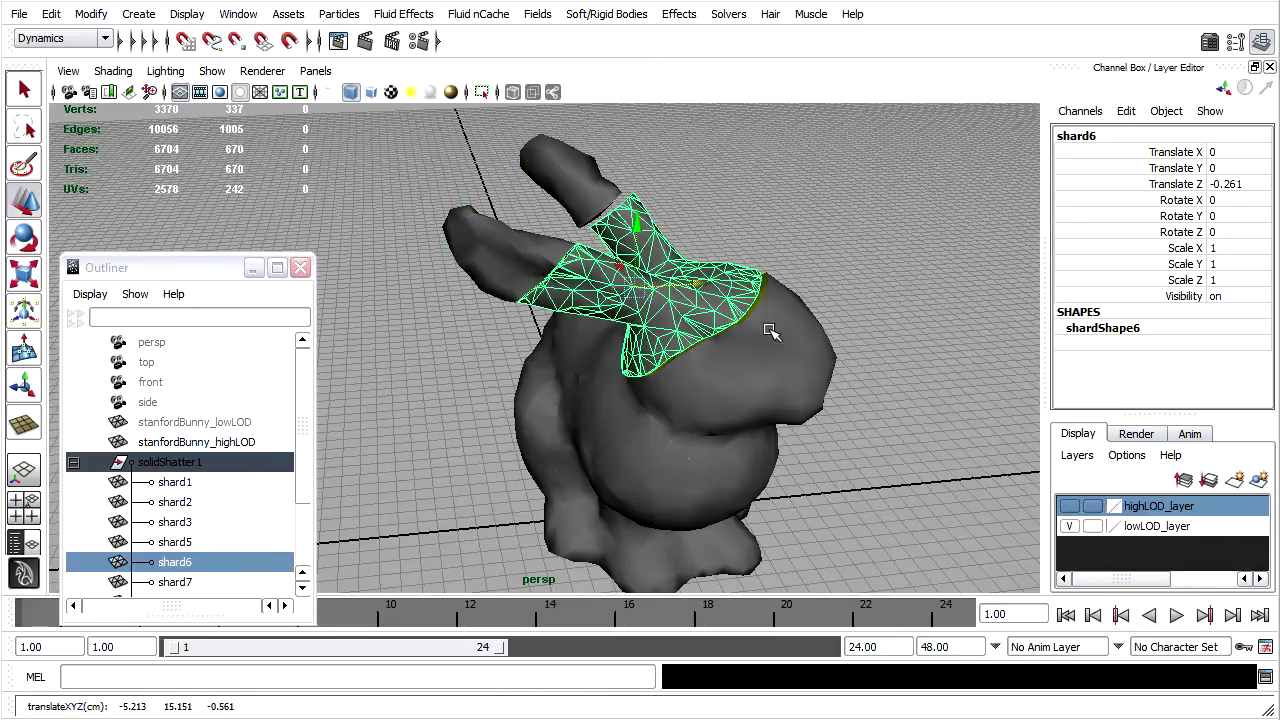
pyautogui.click(773, 333)
pyautogui.moveTo(778, 380); pyautogui.dragTo(651, 337)
# Lower shard8 and shard3 along Y to open gaps near the base
pyautogui.click(572, 318)
pyautogui.scroll(5, 551, 348)
pyautogui.click(786, 372)
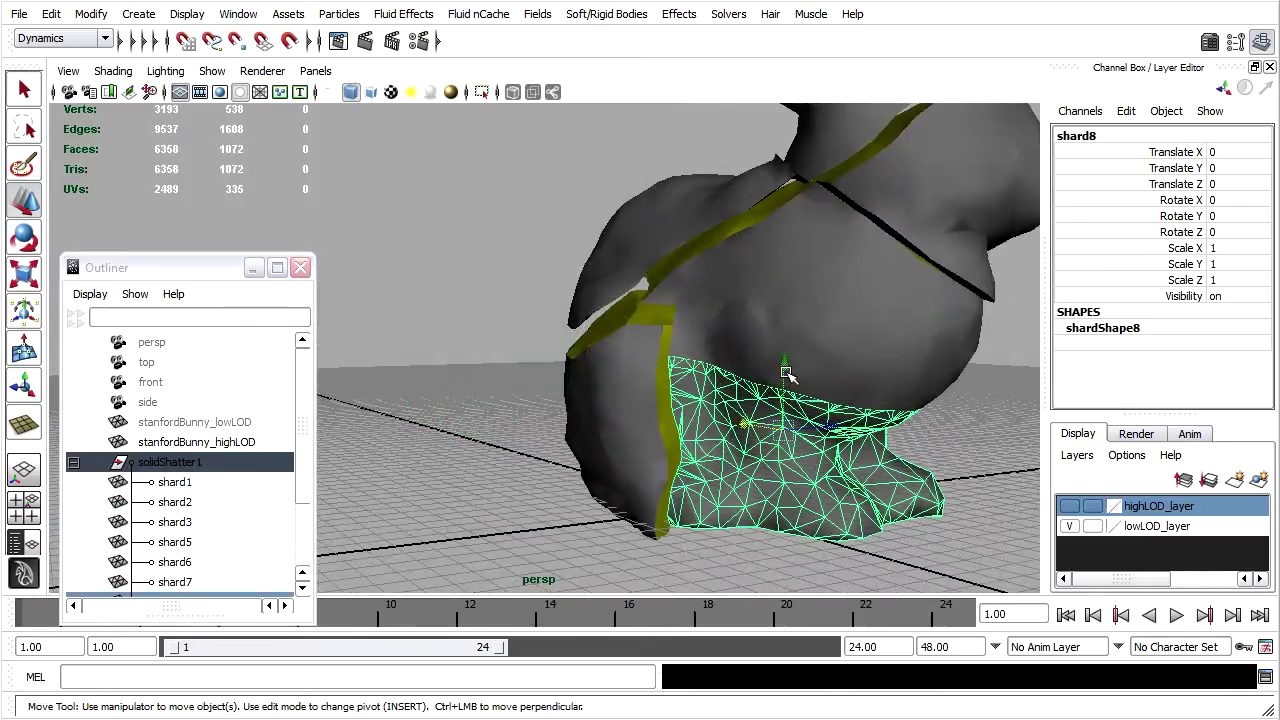
pyautogui.moveTo(786, 372); pyautogui.dragTo(793, 408)
pyautogui.click(840, 336)
pyautogui.moveTo(814, 275); pyautogui.dragTo(816, 288)
# From a side view, slide shard7 along X away from the body
pyautogui.keyDown('alt'); pyautogui.moveTo(914, 289); pyautogui.dragTo(734, 280); pyautogui.keyUp('alt')
pyautogui.click(488, 243)
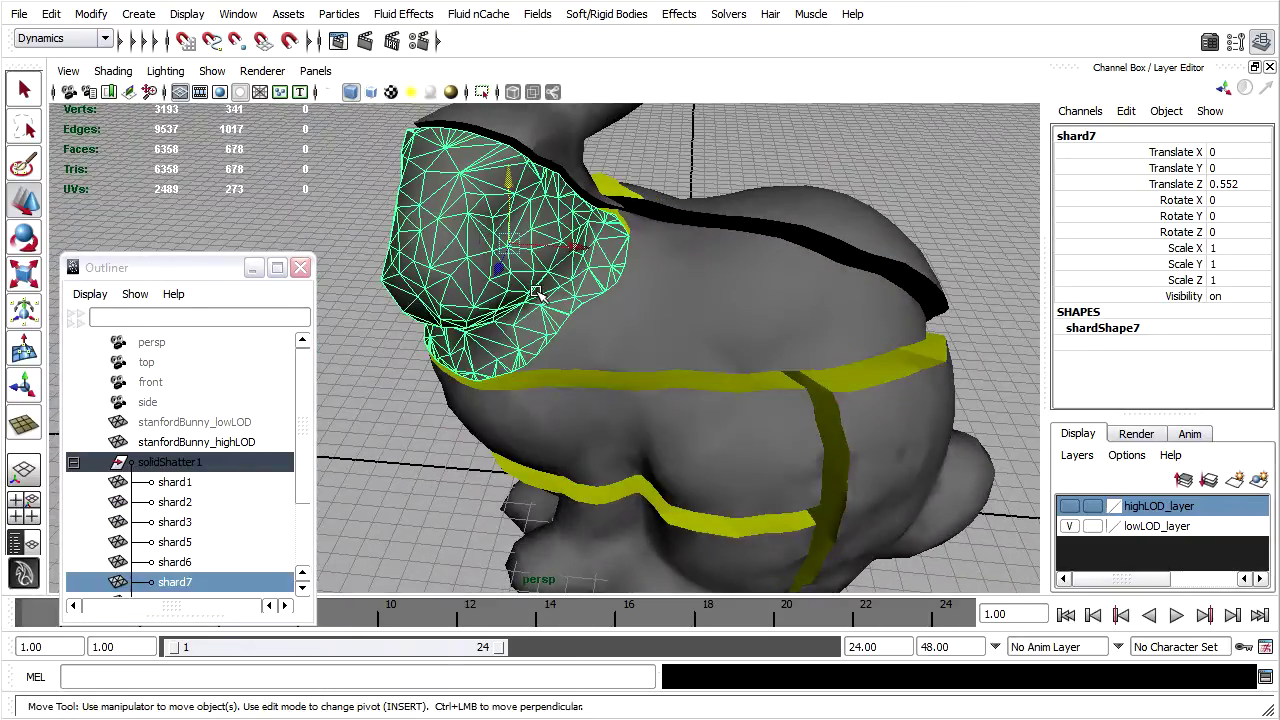
pyautogui.moveTo(575, 253); pyautogui.dragTo(540, 253)
pyautogui.keyDown('alt'); pyautogui.moveTo(540, 253); pyautogui.dragTo(683, 294); pyautogui.keyUp('alt')
pyautogui.scroll(-2, 517, 269)
pyautogui.click(628, 316)
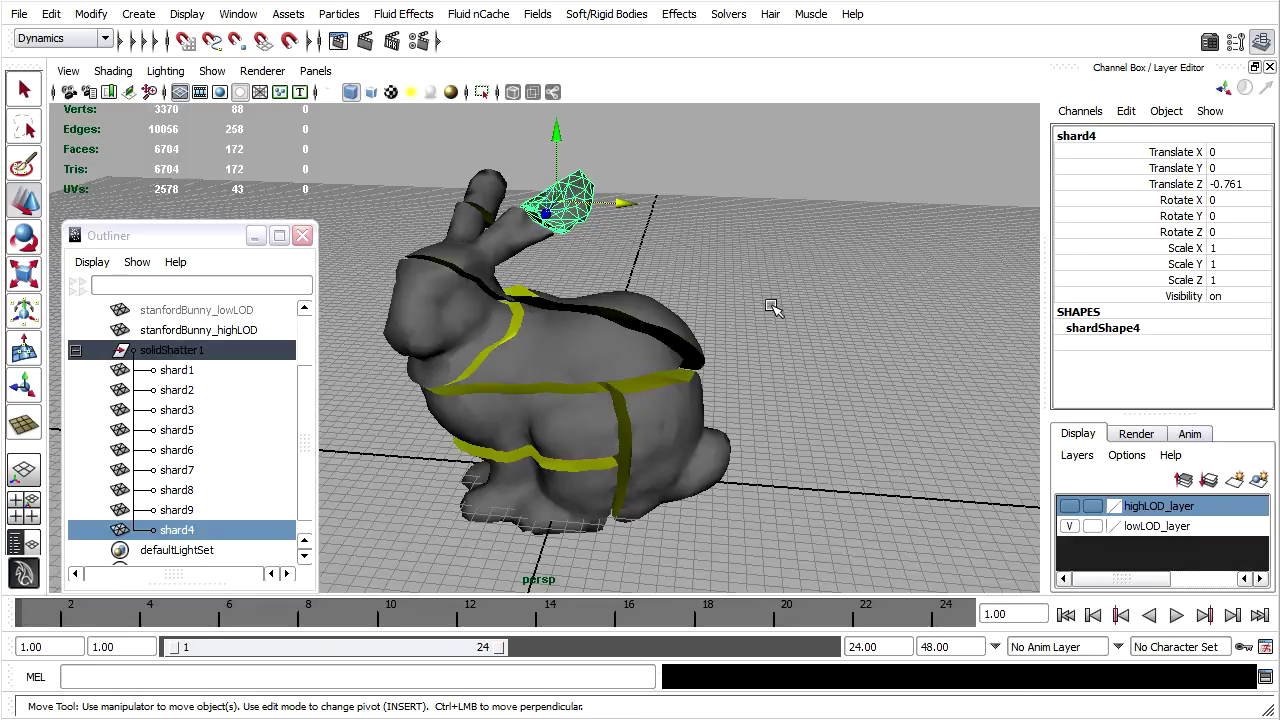
# Select and frame shard1, then type crackMe on the MEL command line without running it
pyautogui.keyDown('alt'); pyautogui.moveTo(772, 307); pyautogui.dragTo(537, 345); pyautogui.keyUp('alt')
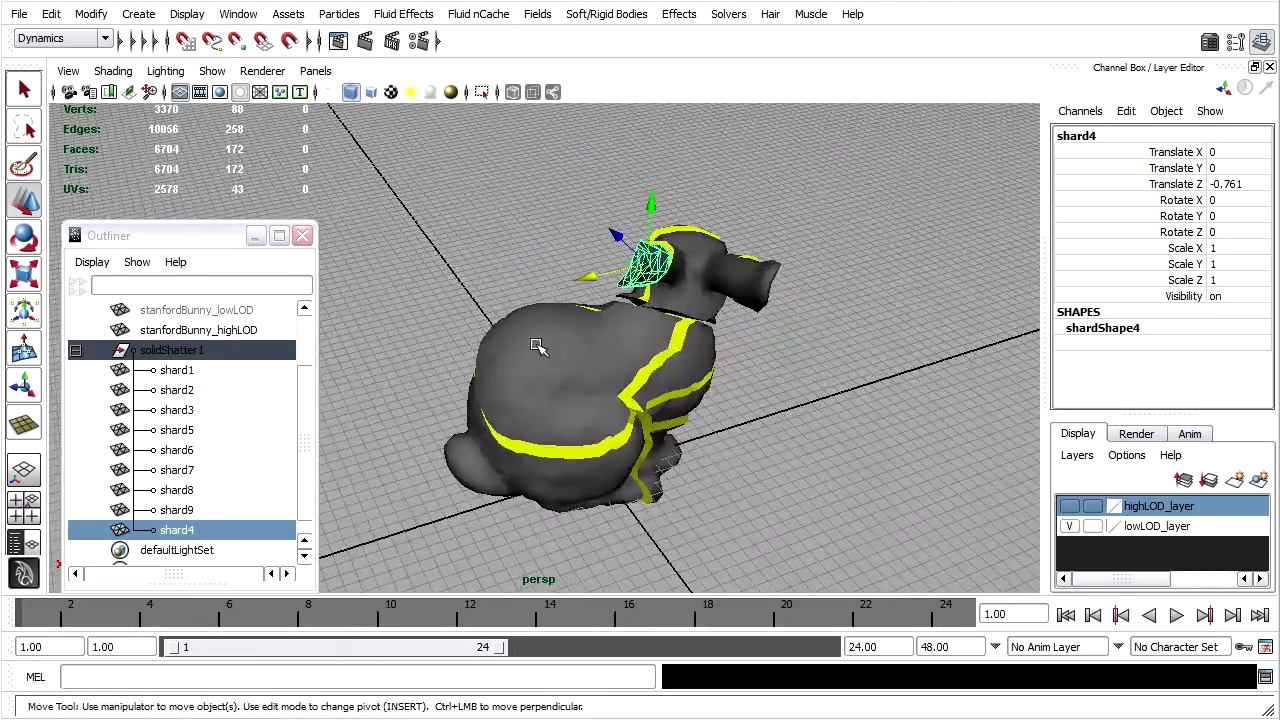
pyautogui.click(537, 345)
pyautogui.press('f')
pyautogui.keyDown('alt'); pyautogui.moveTo(657, 363); pyautogui.dragTo(686, 364); pyautogui.keyUp('alt')
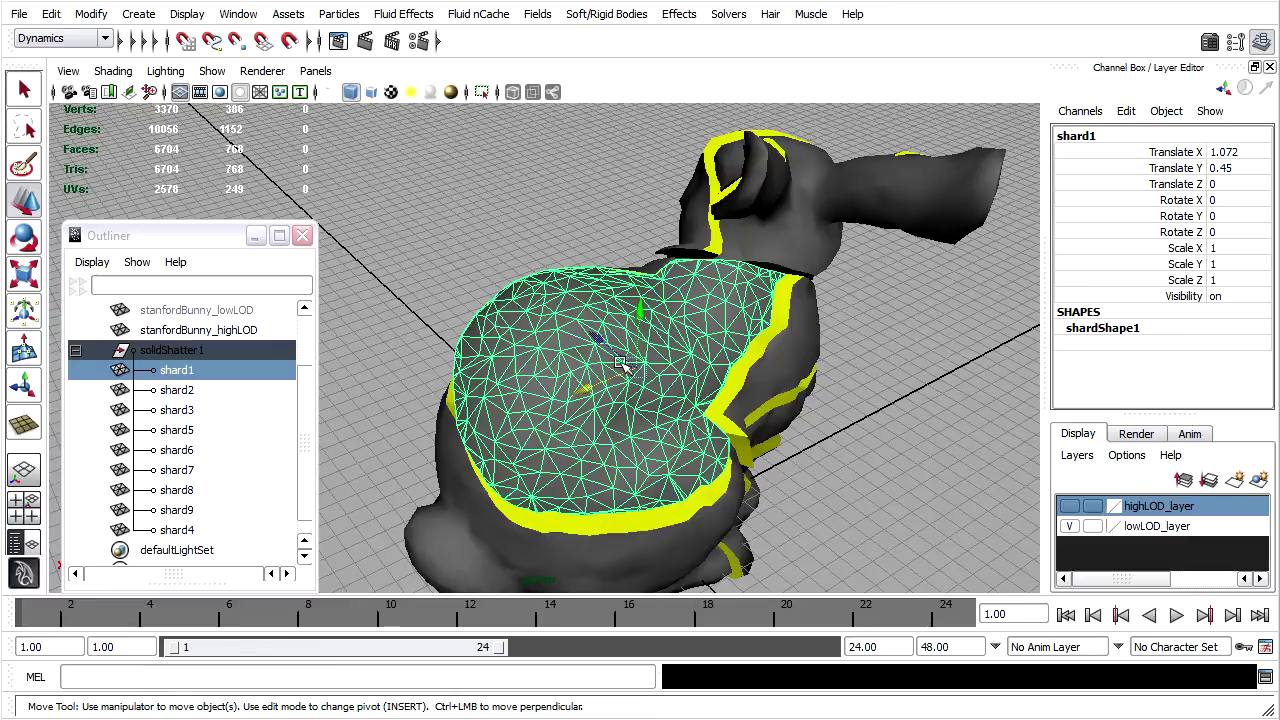
pyautogui.click(85, 676)
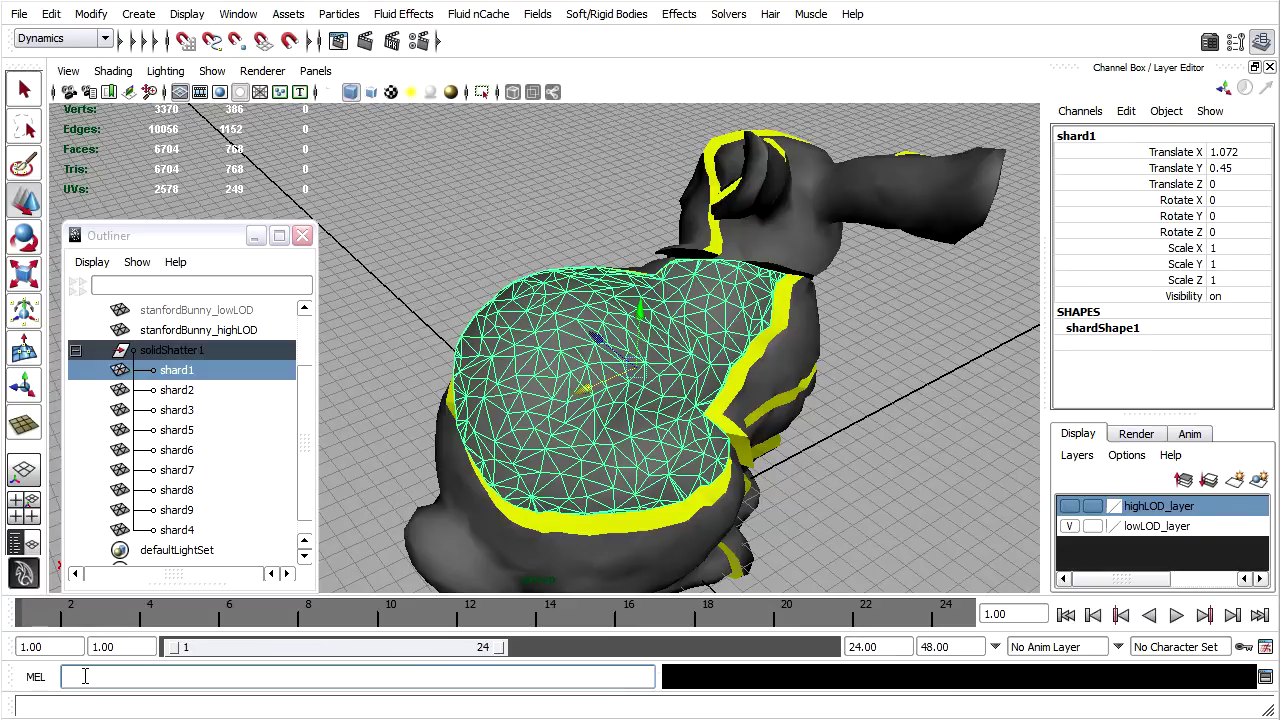
pyautogui.write('crack')
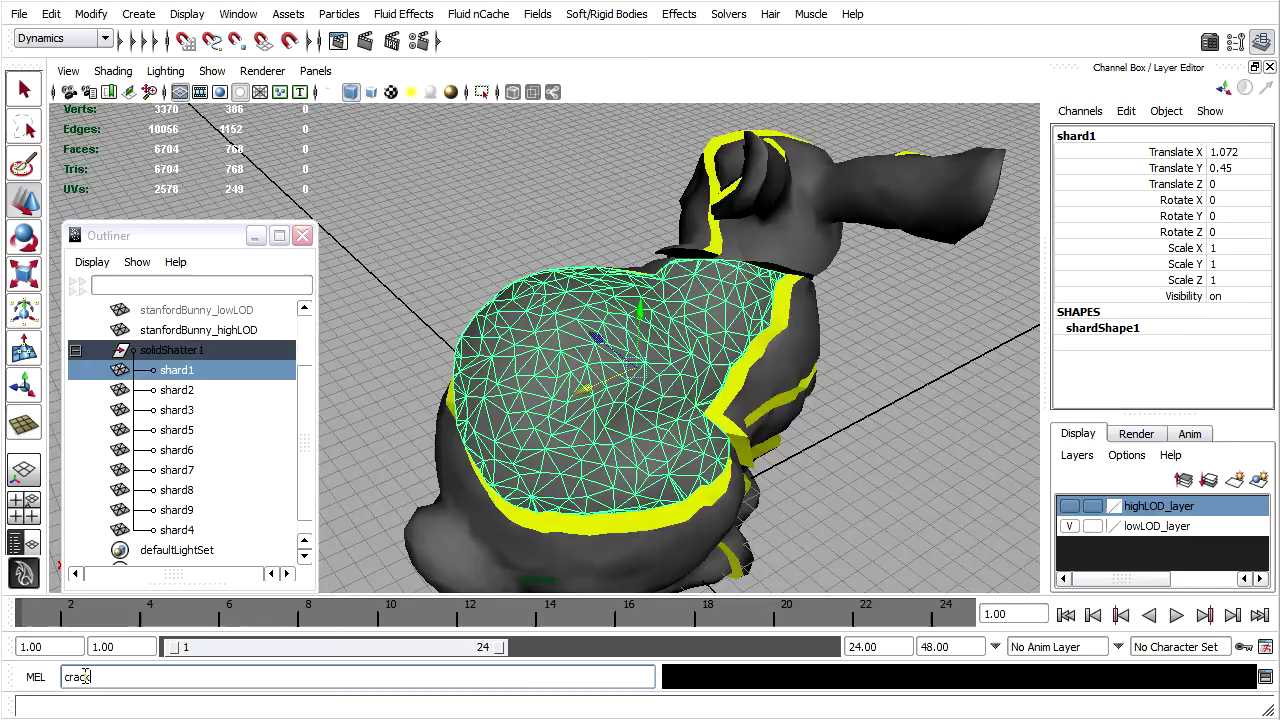
pyautogui.write('Me')
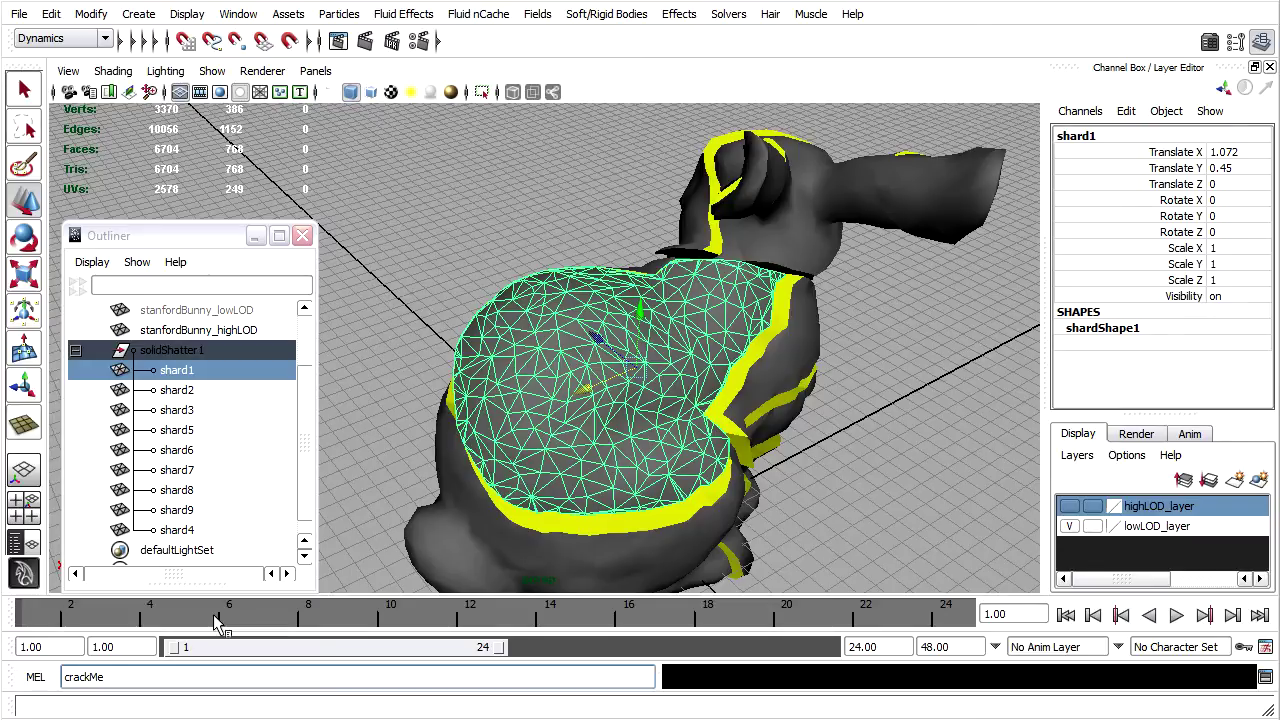
# Run crackMe to open Crack Me, move its window off the model, and enter plane Size 5
pyautogui.press('Return')
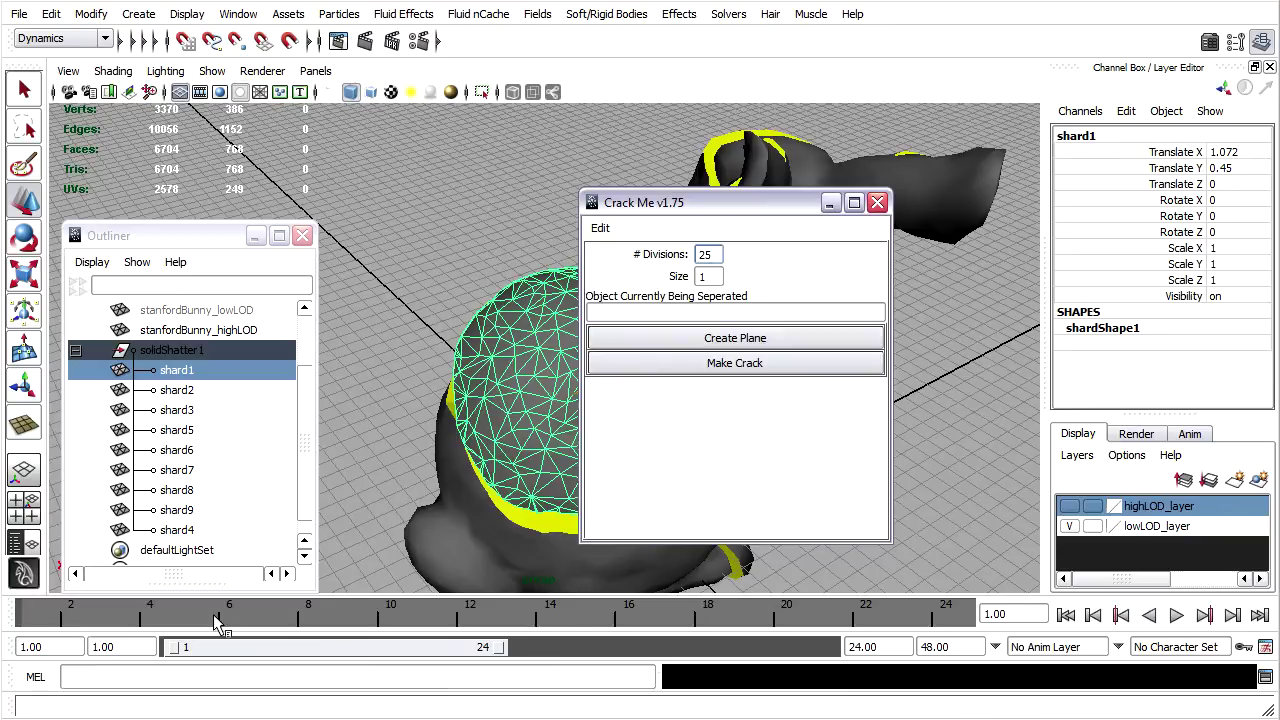
pyautogui.moveTo(758, 202); pyautogui.dragTo(983, 90)
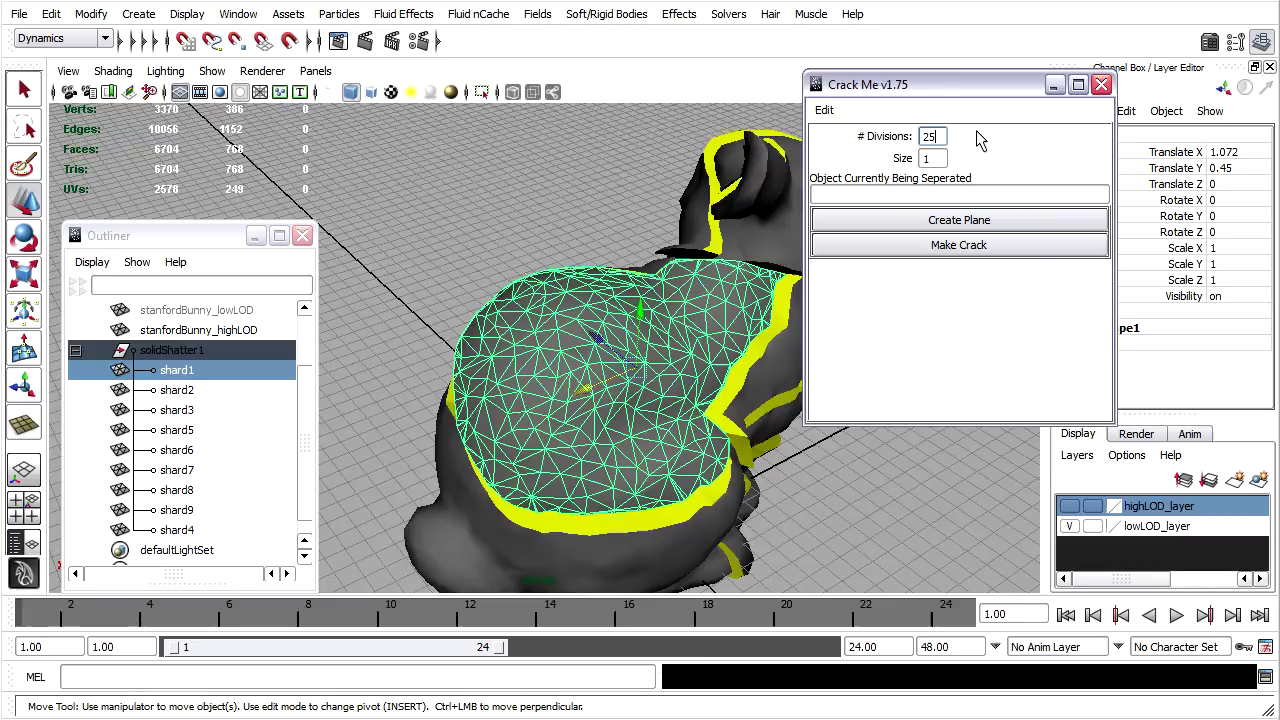
pyautogui.press('Tab')
pyautogui.write('5')
# Create the pPlane1 cutting plane for shard1 and scale it uniformly to 3.41
pyautogui.click(918, 227)
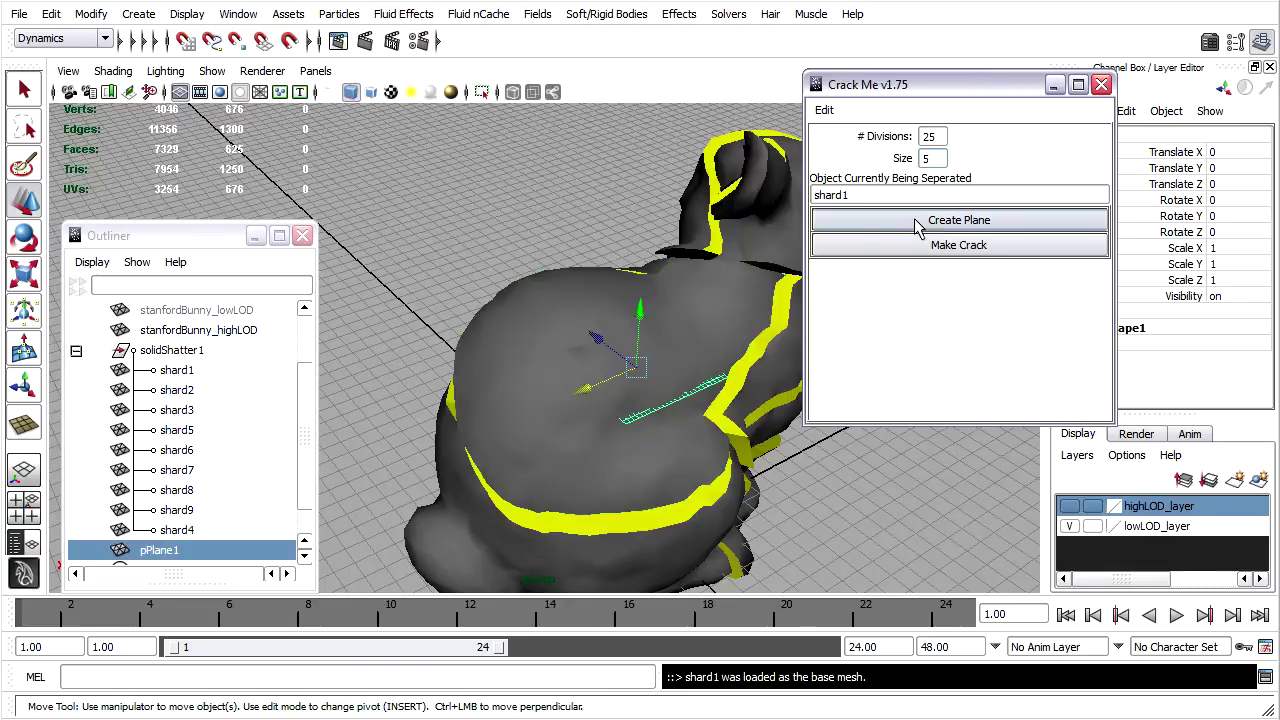
pyautogui.keyDown('alt'); pyautogui.moveTo(606, 480); pyautogui.dragTo(525, 457); pyautogui.keyUp('alt')
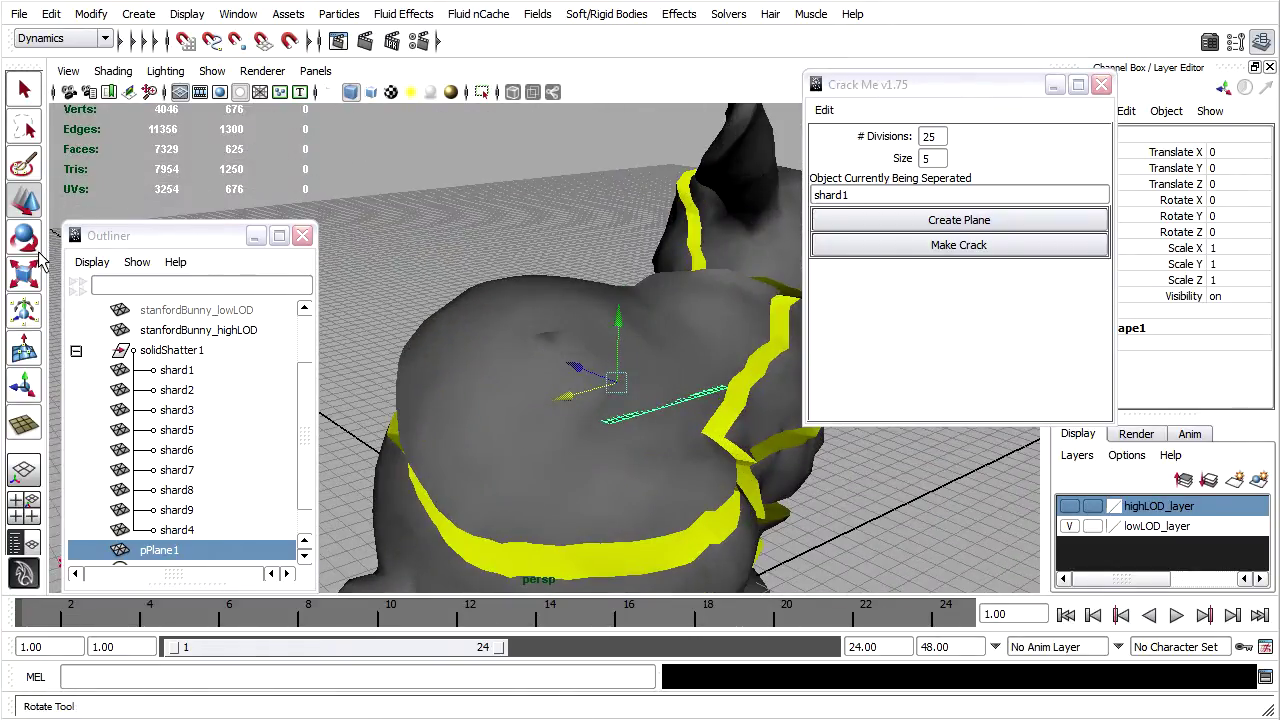
pyautogui.click(24, 276)
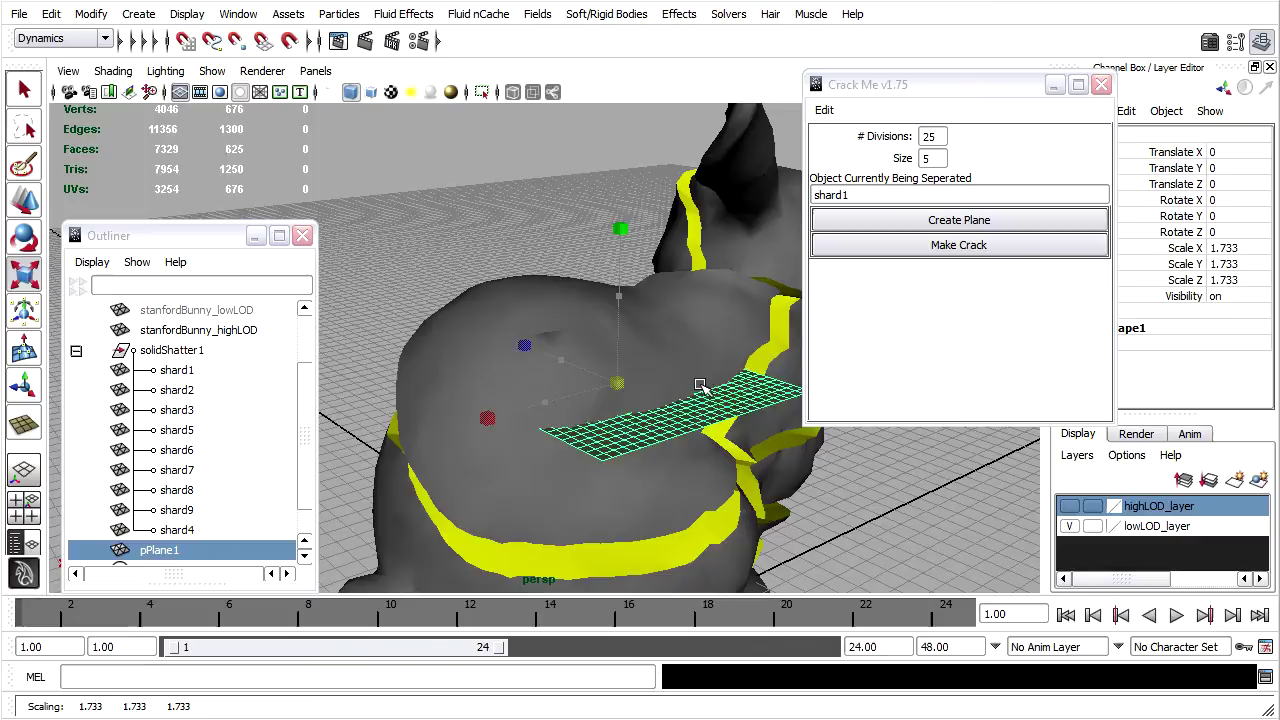
pyautogui.moveTo(700, 386); pyautogui.dragTo(885, 385, button='middle')
pyautogui.keyDown('alt'); pyautogui.moveTo(885, 384); pyautogui.dragTo(730, 477); pyautogui.keyUp('alt')
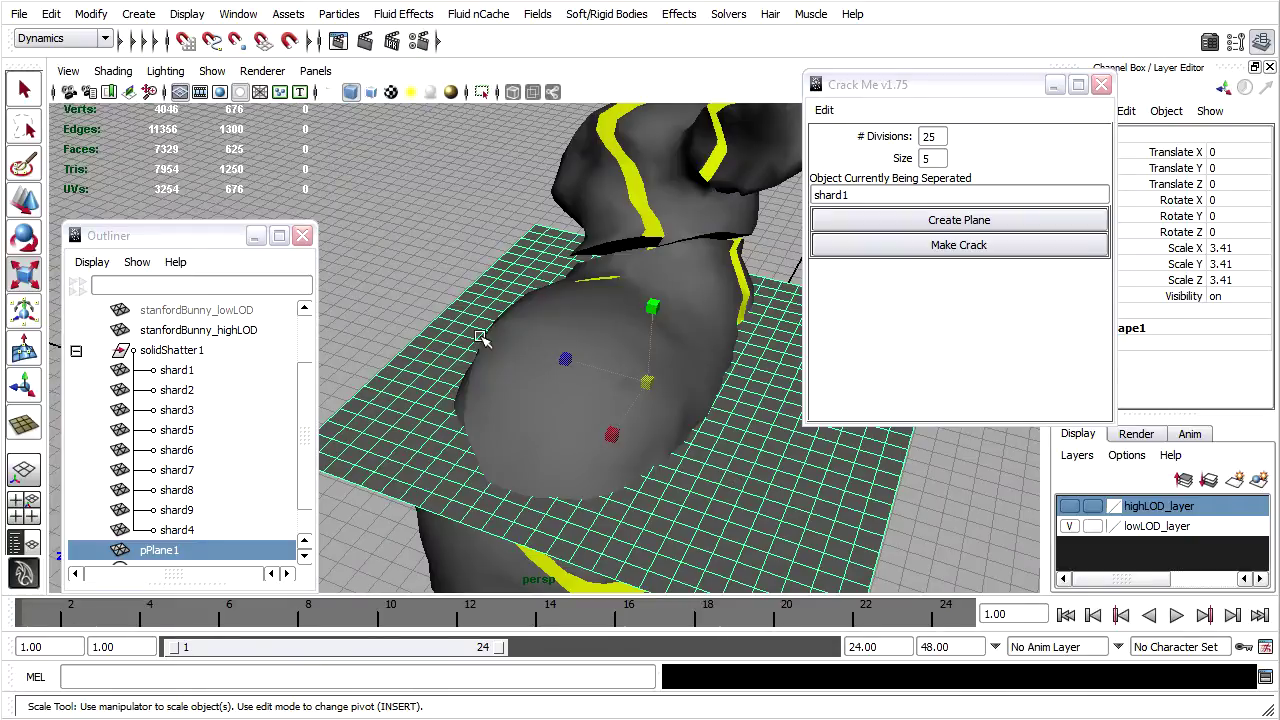
# Raise pPlane1 to Translate Y 0.738 and rotate it to Z -79.716 through shard1
pyautogui.click(26, 202)
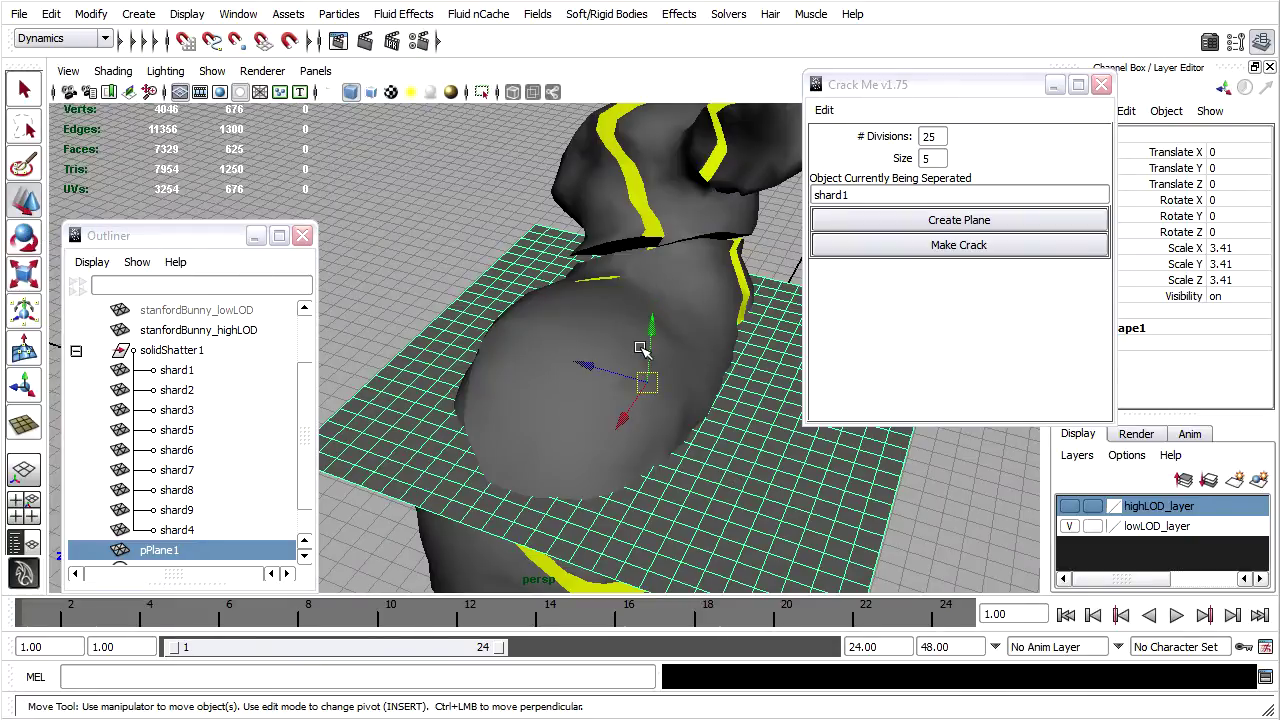
pyautogui.moveTo(648, 342); pyautogui.dragTo(603, 431)
pyautogui.press('e')
pyautogui.keyDown('alt'); pyautogui.moveTo(730, 441); pyautogui.dragTo(587, 290); pyautogui.keyUp('alt')
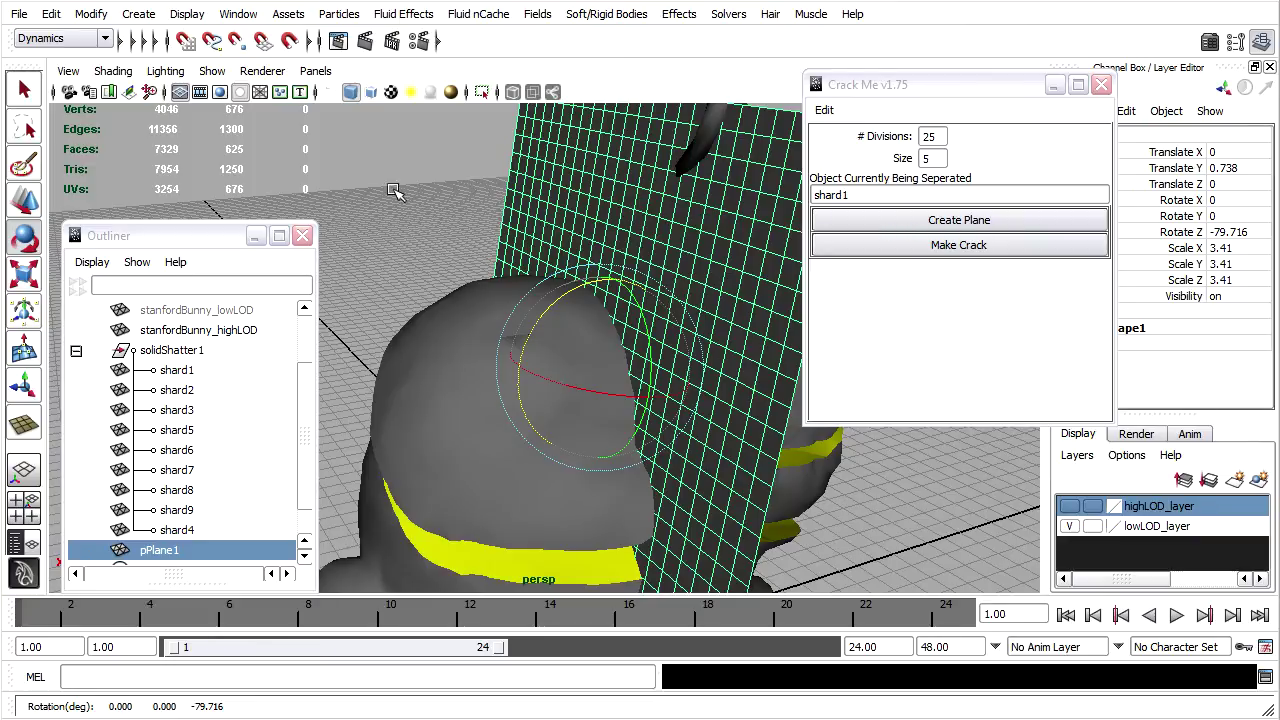
pyautogui.click(371, 93)
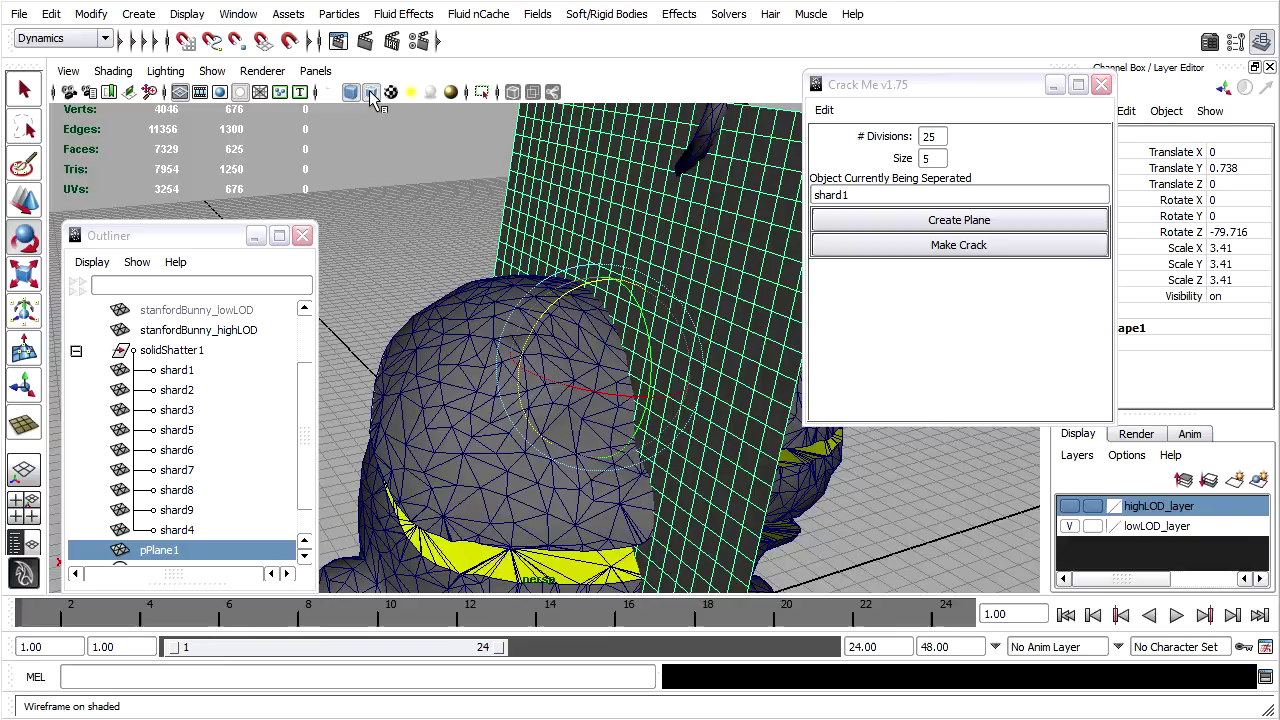
pyautogui.click(24, 273)
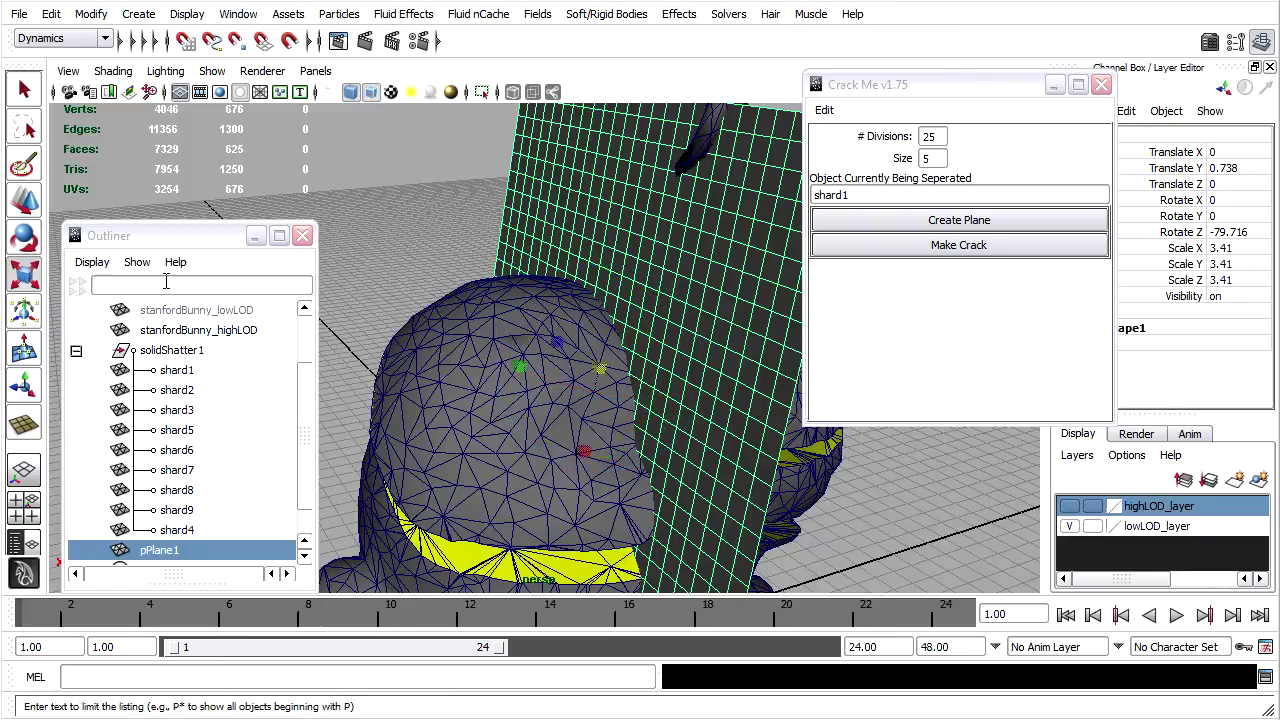
pyautogui.moveTo(605, 368); pyautogui.dragTo(756, 282)
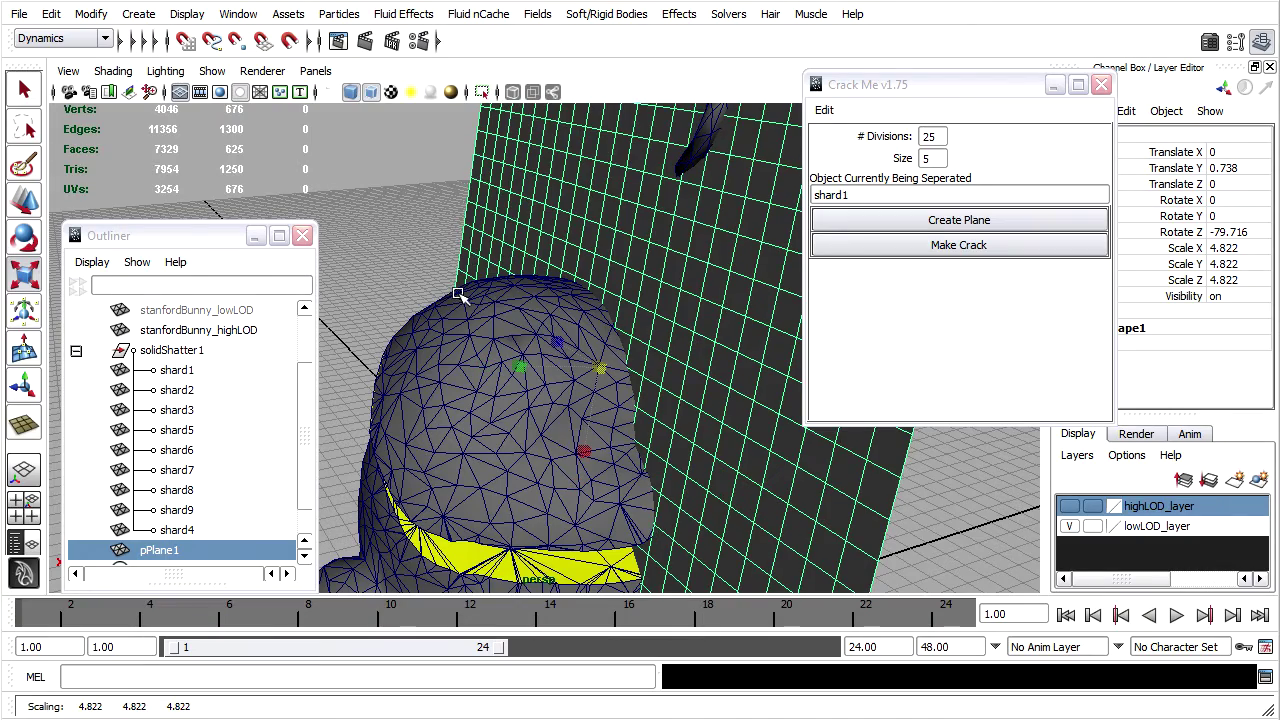
pyautogui.moveTo(485, 447)
pyautogui.keyDown('alt'); pyautogui.mouseDown()
pyautogui.moveTo(610, 400)
pyautogui.moveTo(730, 436)
pyautogui.moveTo(457, 434)
pyautogui.moveTo(474, 434)
pyautogui.mouseUp(); pyautogui.keyUp('alt')
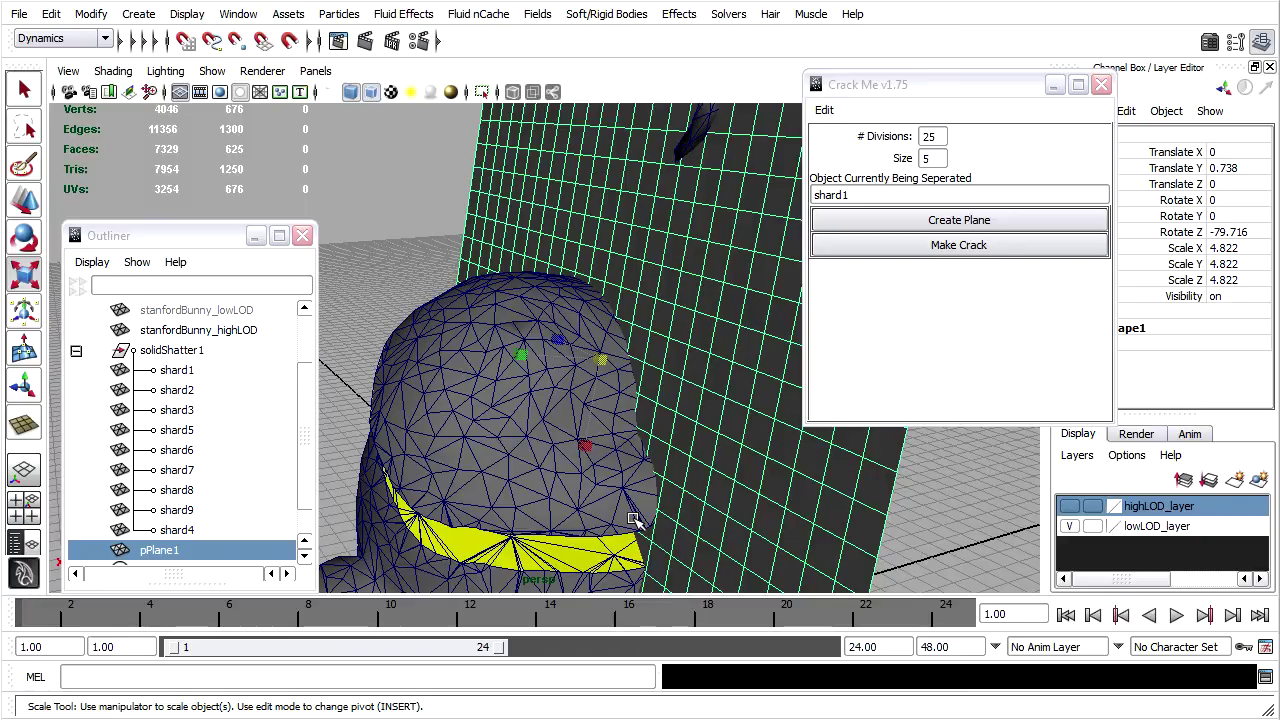
# Switch to the Polygons menu set and open the Mesh > Sculpt Geometry Tool options
pyautogui.click(104, 38)
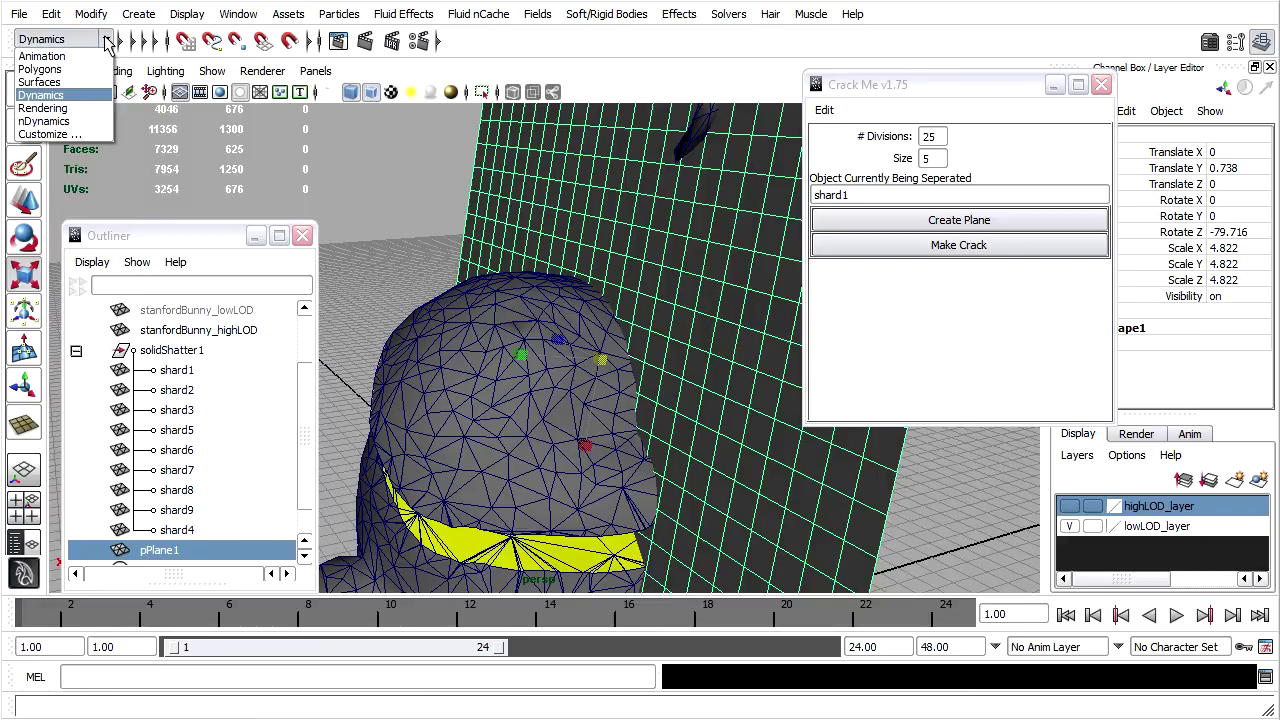
pyautogui.click(50, 69)
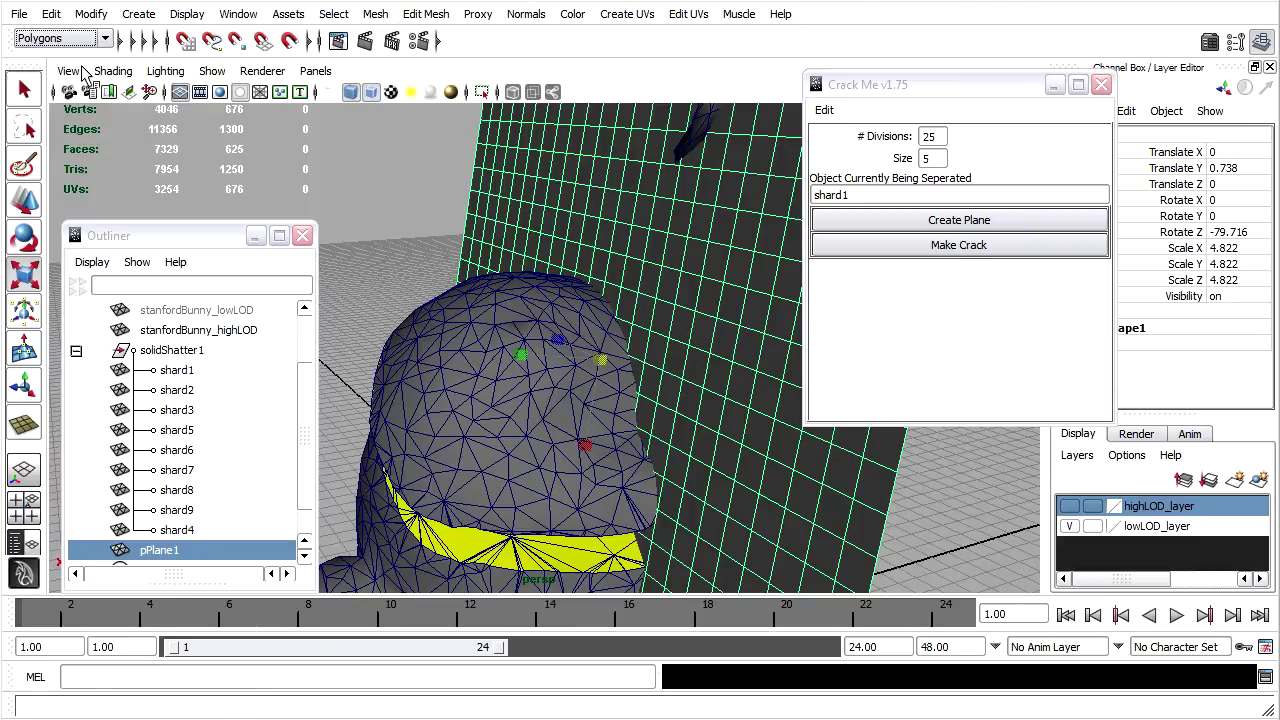
pyautogui.click(377, 14)
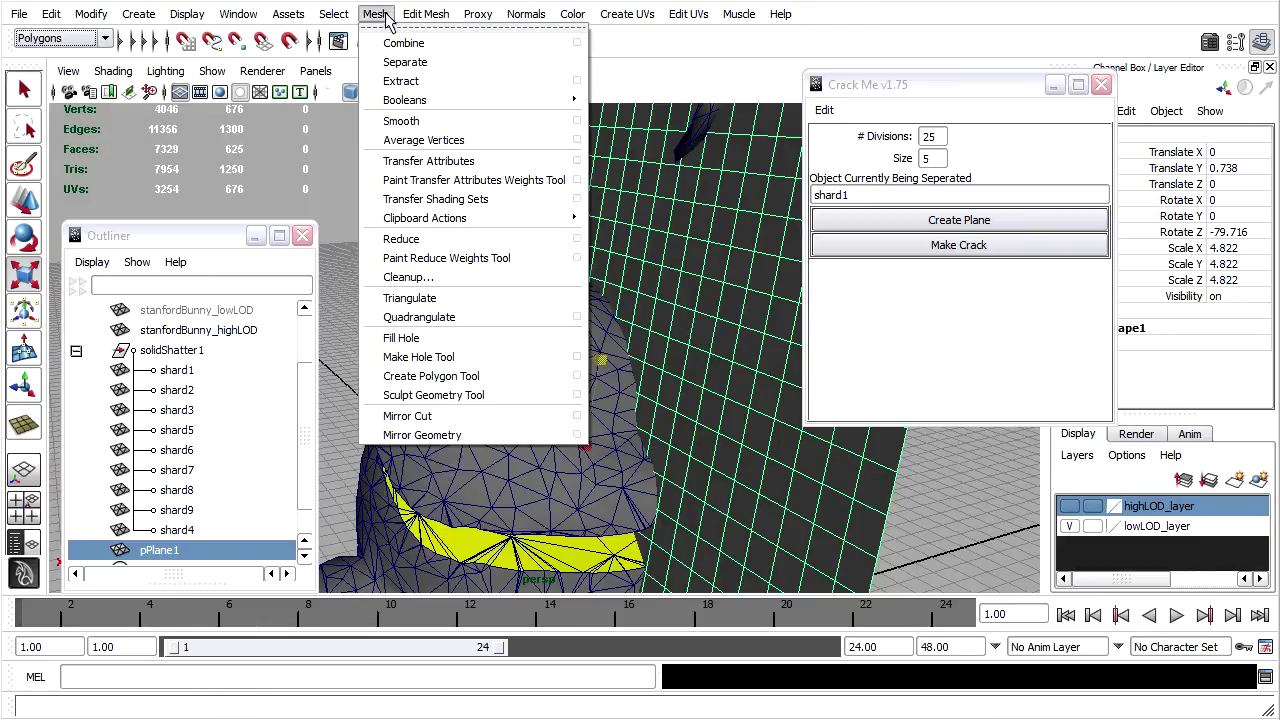
pyautogui.click(578, 395)
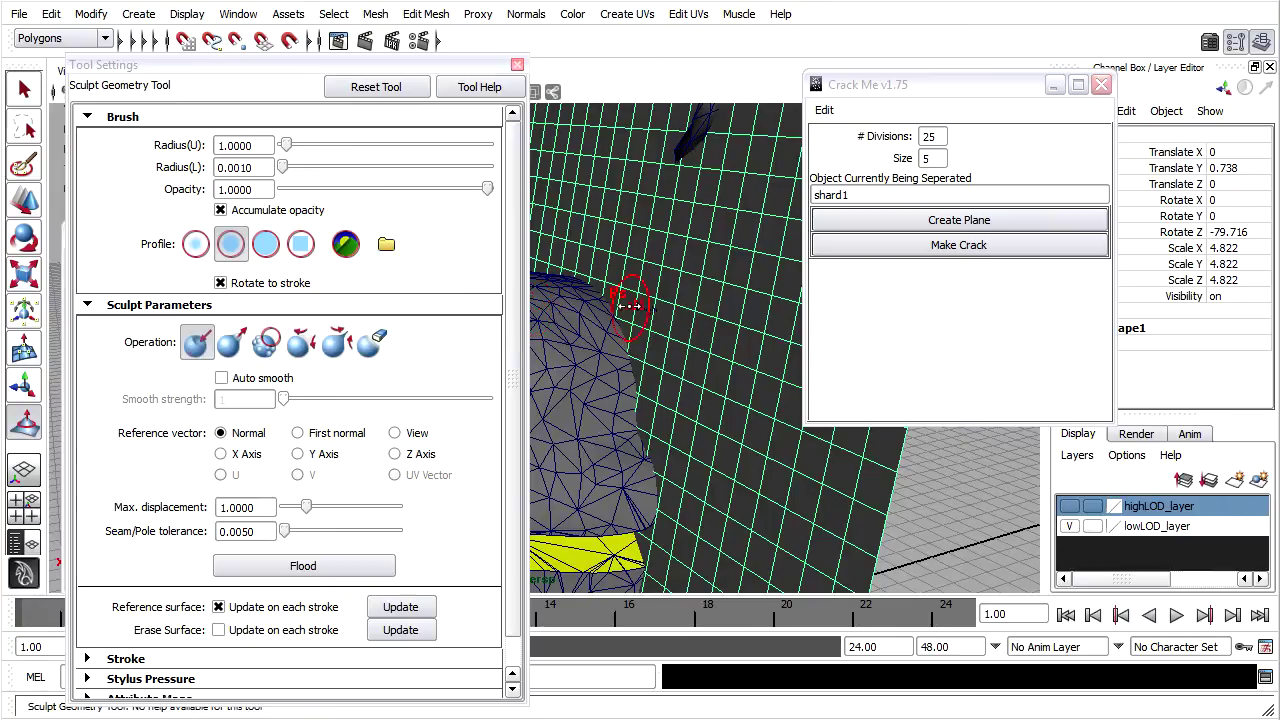
# Enlarge the brush, set Max displacement 0.7642, and warp pPlane1 around the bunny's head
pyautogui.moveTo(630, 305)
pyautogui.mouseDown()
pyautogui.moveTo(747, 290)
pyautogui.moveTo(614, 302)
pyautogui.moveTo(634, 314)
pyautogui.moveTo(628, 373)
pyautogui.moveTo(663, 443)
pyautogui.mouseUp()
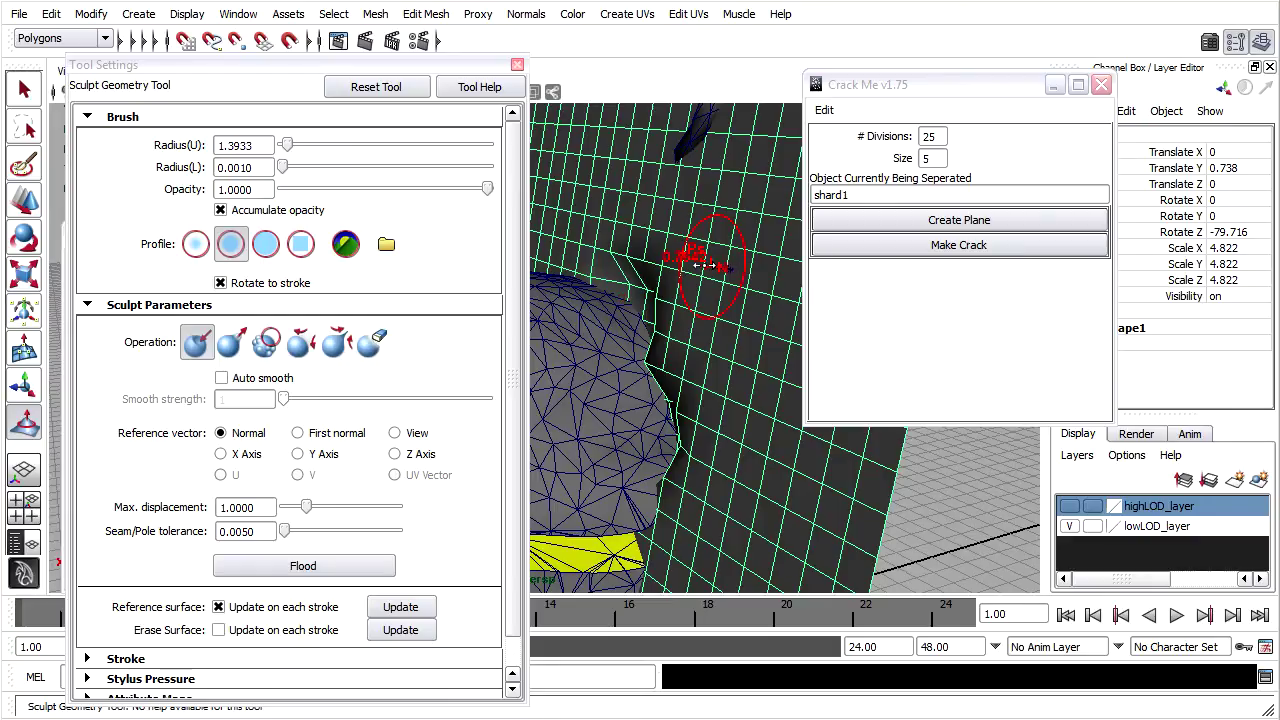
pyautogui.moveTo(705, 266)
pyautogui.mouseDown()
pyautogui.moveTo(637, 273)
pyautogui.moveTo(670, 366)
pyautogui.moveTo(670, 443)
pyautogui.mouseUp()
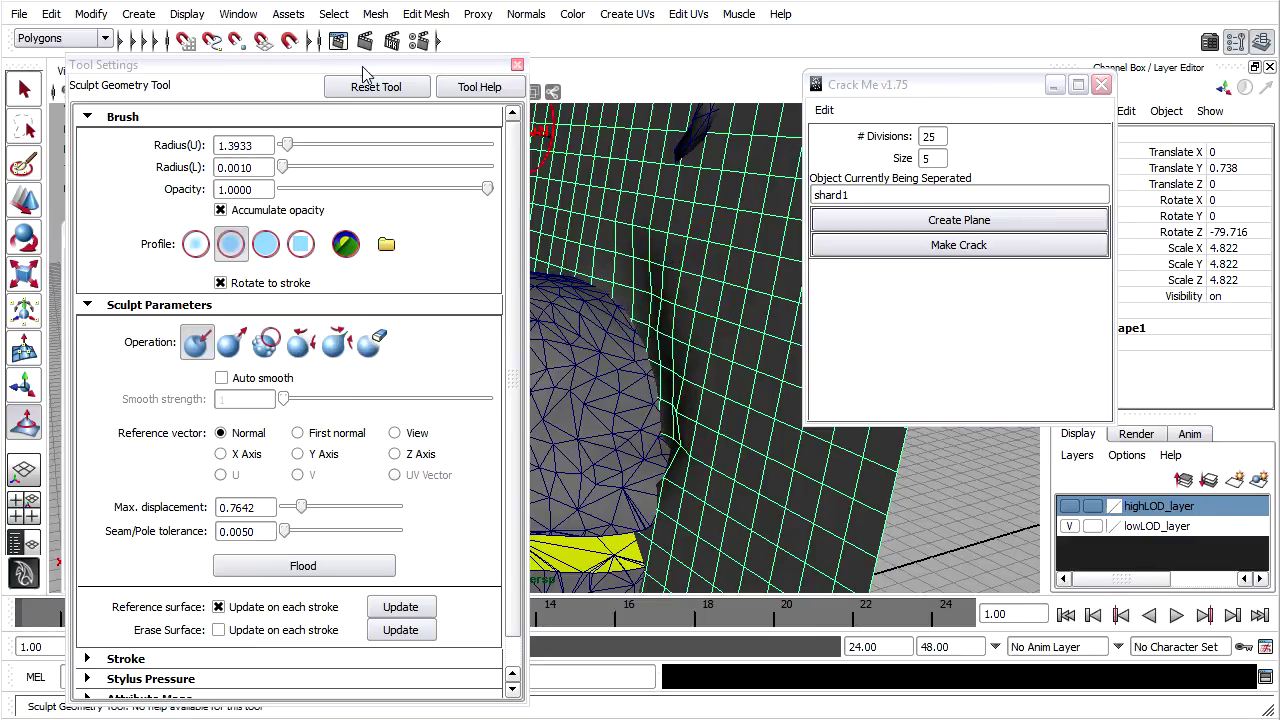
pyautogui.moveTo(366, 70); pyautogui.dragTo(224, 63)
pyautogui.keyDown('alt'); pyautogui.moveTo(600, 305); pyautogui.dragTo(630, 262); pyautogui.keyUp('alt')
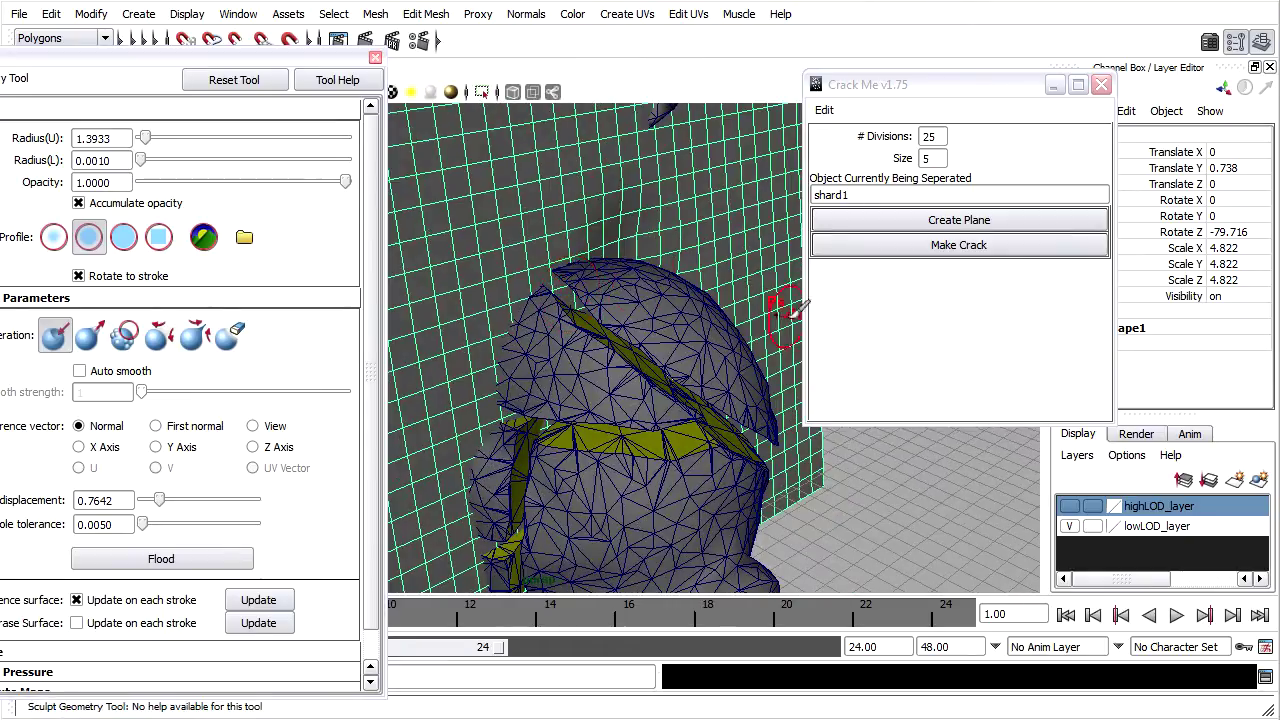
pyautogui.keyDown('alt'); pyautogui.moveTo(677, 371); pyautogui.dragTo(544, 363); pyautogui.keyUp('alt')
pyautogui.moveTo(709, 366)
pyautogui.keyDown('alt'); pyautogui.mouseDown()
pyautogui.moveTo(889, 366)
pyautogui.moveTo(903, 387)
pyautogui.moveTo(674, 269)
pyautogui.mouseUp(); pyautogui.keyUp('alt')
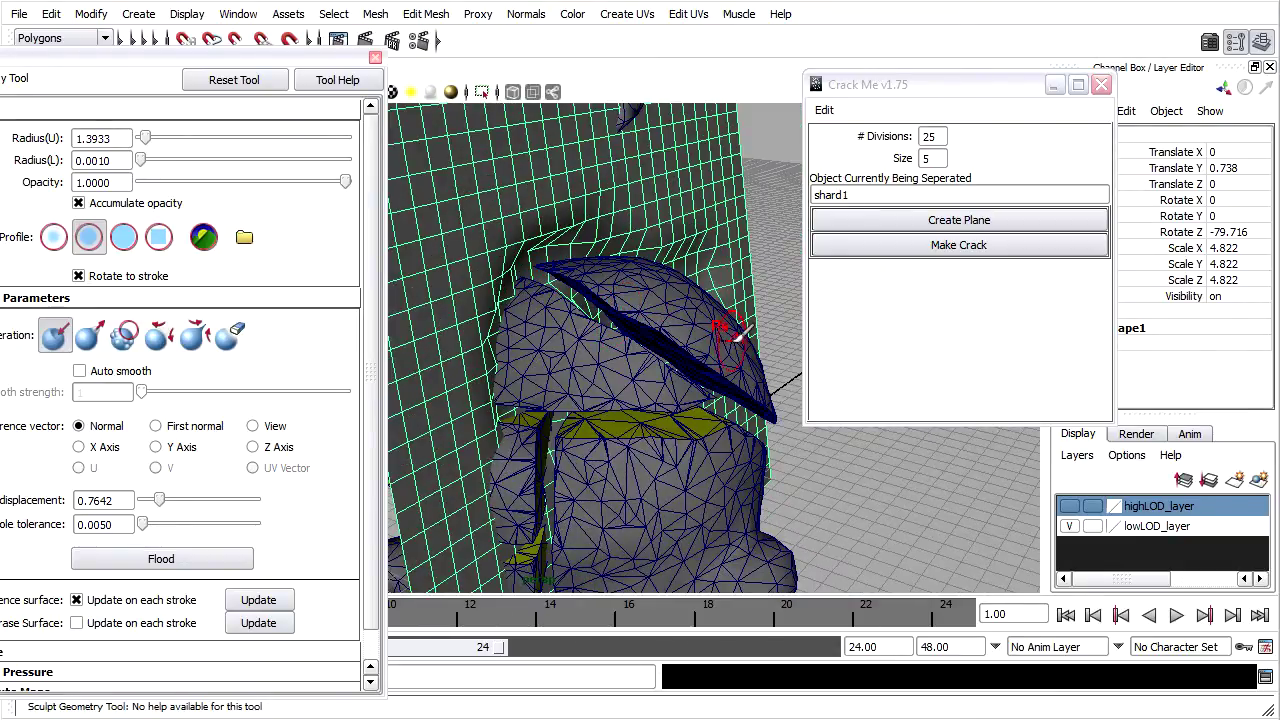
pyautogui.moveTo(750, 266)
pyautogui.keyDown('alt'); pyautogui.mouseDown()
pyautogui.moveTo(537, 258)
pyautogui.moveTo(590, 250)
pyautogui.moveTo(474, 271)
pyautogui.mouseUp(); pyautogui.keyUp('alt')
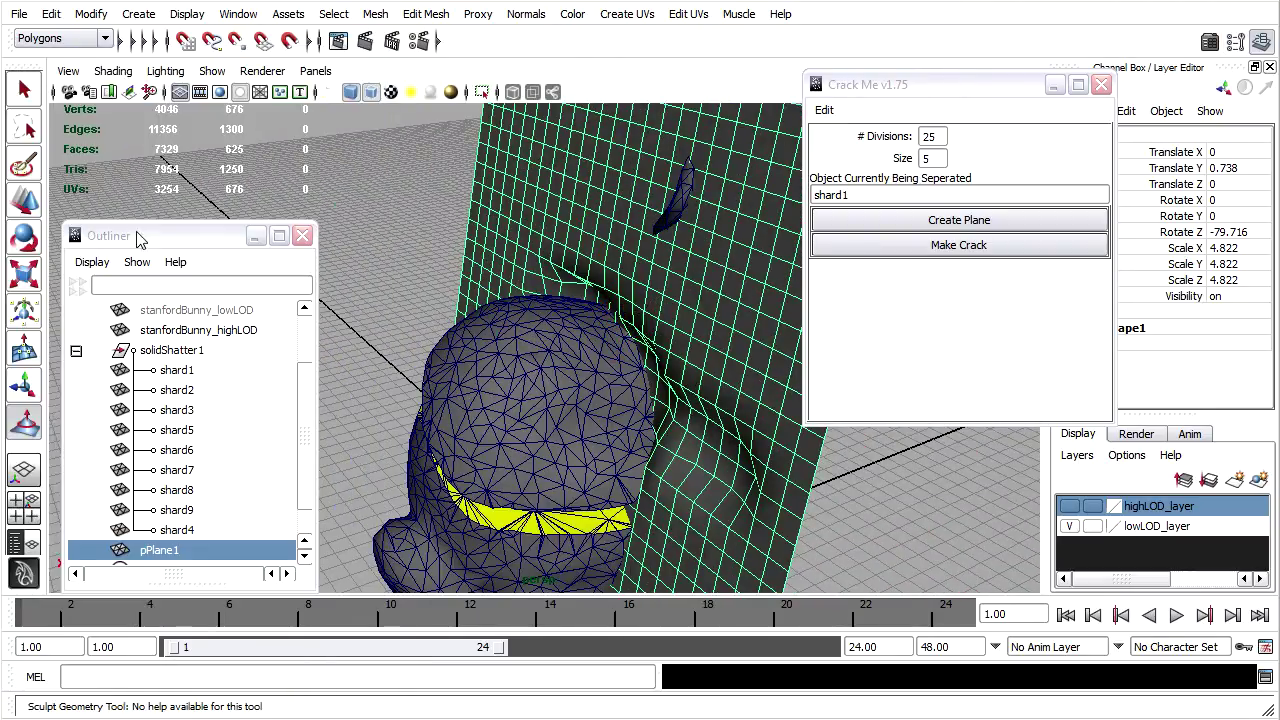
# Shift the crack plane along X through the head and Make Crack to split shard1
pyautogui.press('w')
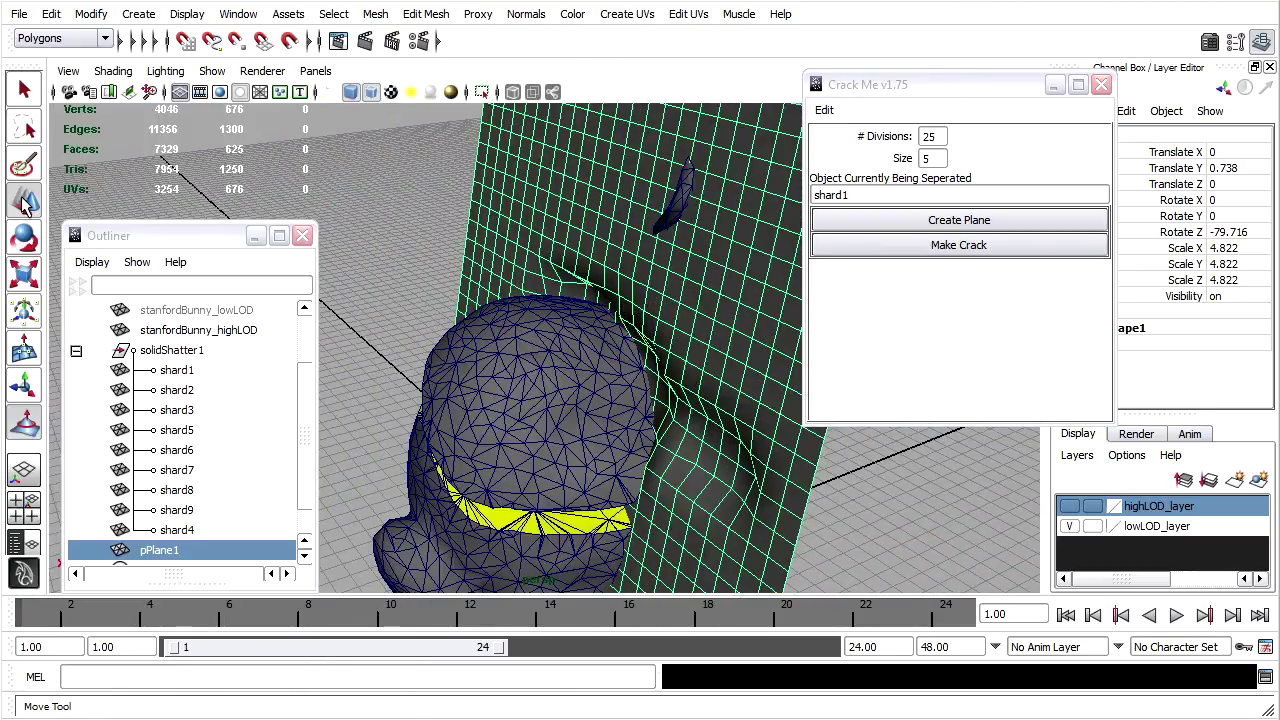
pyautogui.moveTo(545, 385); pyautogui.dragTo(511, 387)
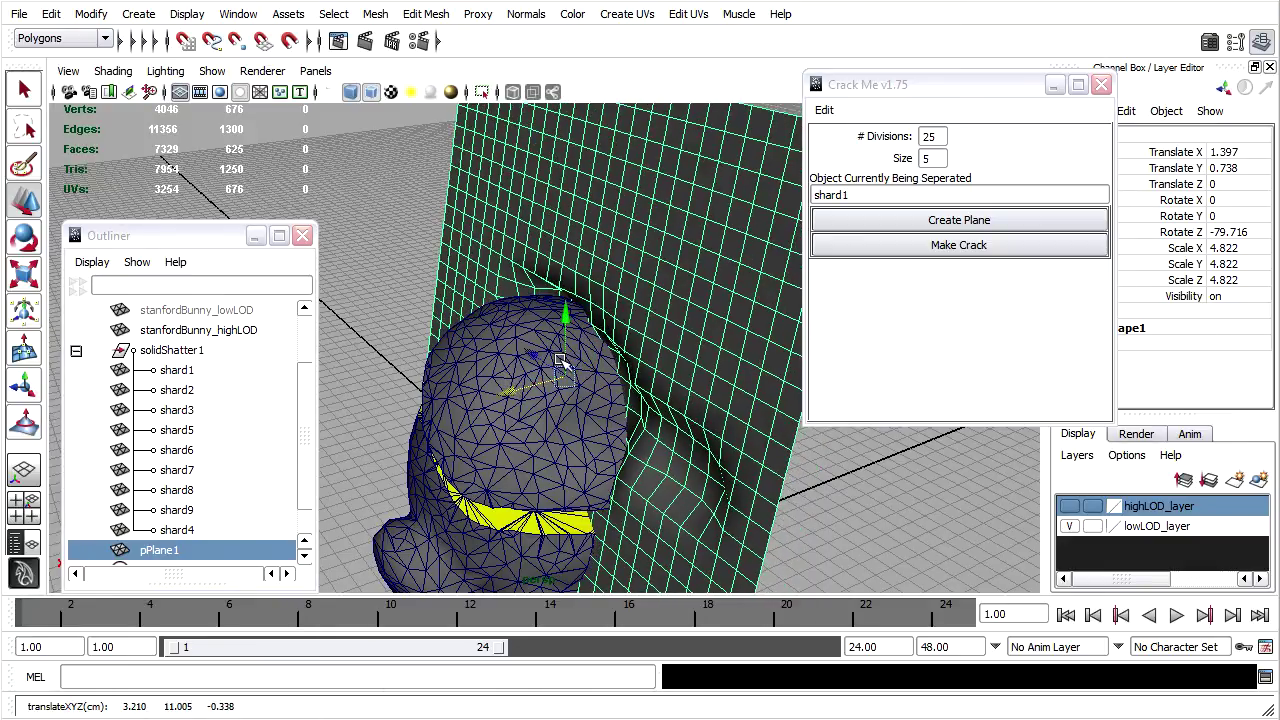
pyautogui.click(852, 245)
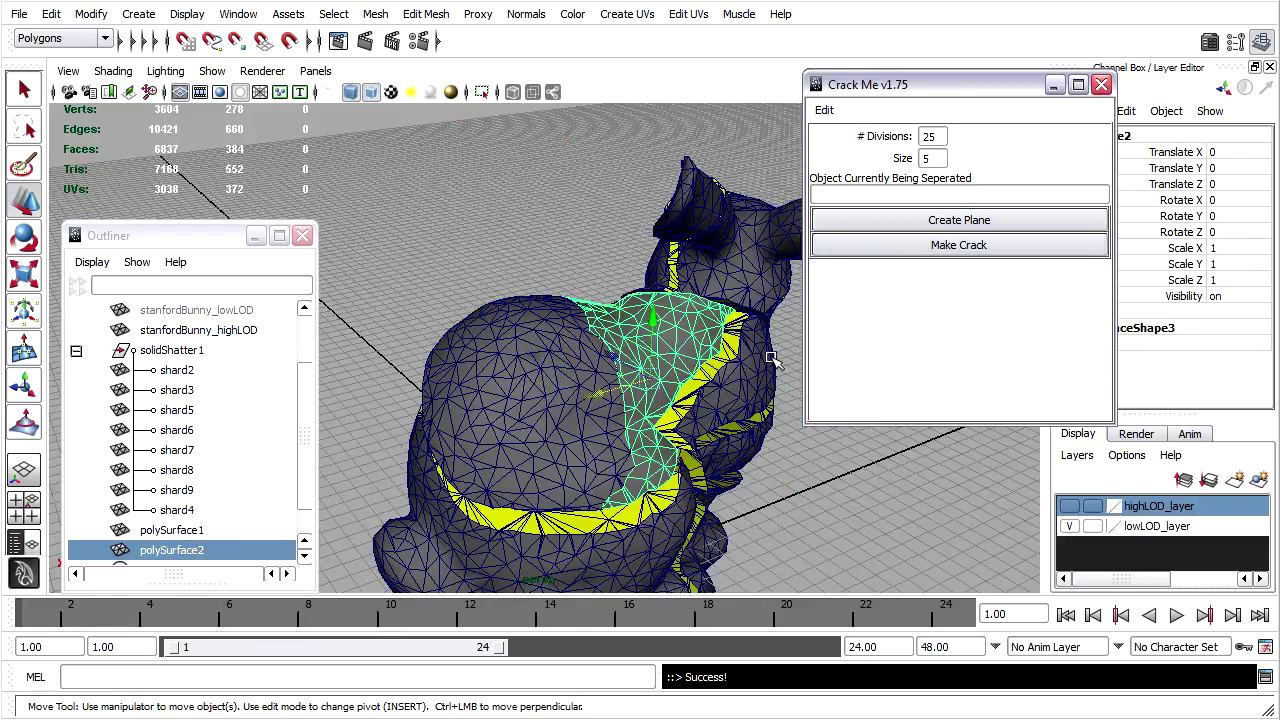
# Move the head piece polySurface1 away from the body to Translate X 0.479, Y 0.307
pyautogui.click(535, 373)
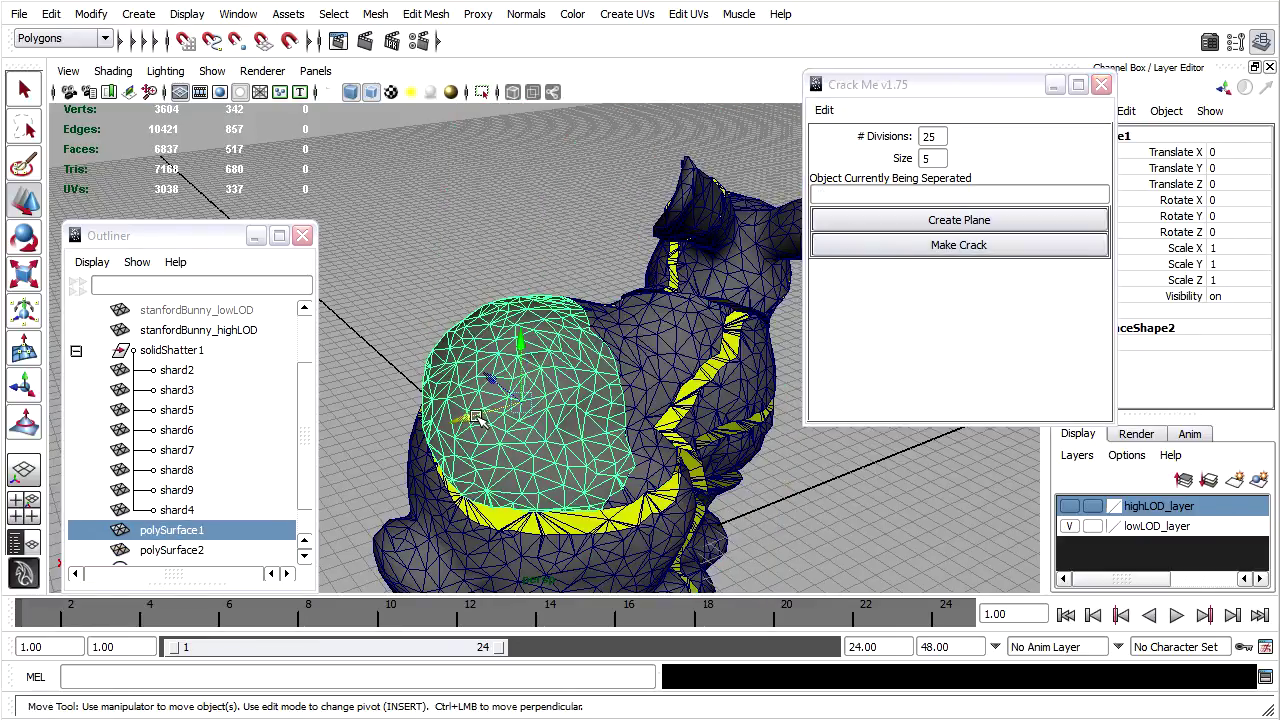
pyautogui.moveTo(475, 420); pyautogui.dragTo(398, 430)
pyautogui.keyDown('alt'); pyautogui.moveTo(658, 410); pyautogui.dragTo(548, 425); pyautogui.keyUp('alt')
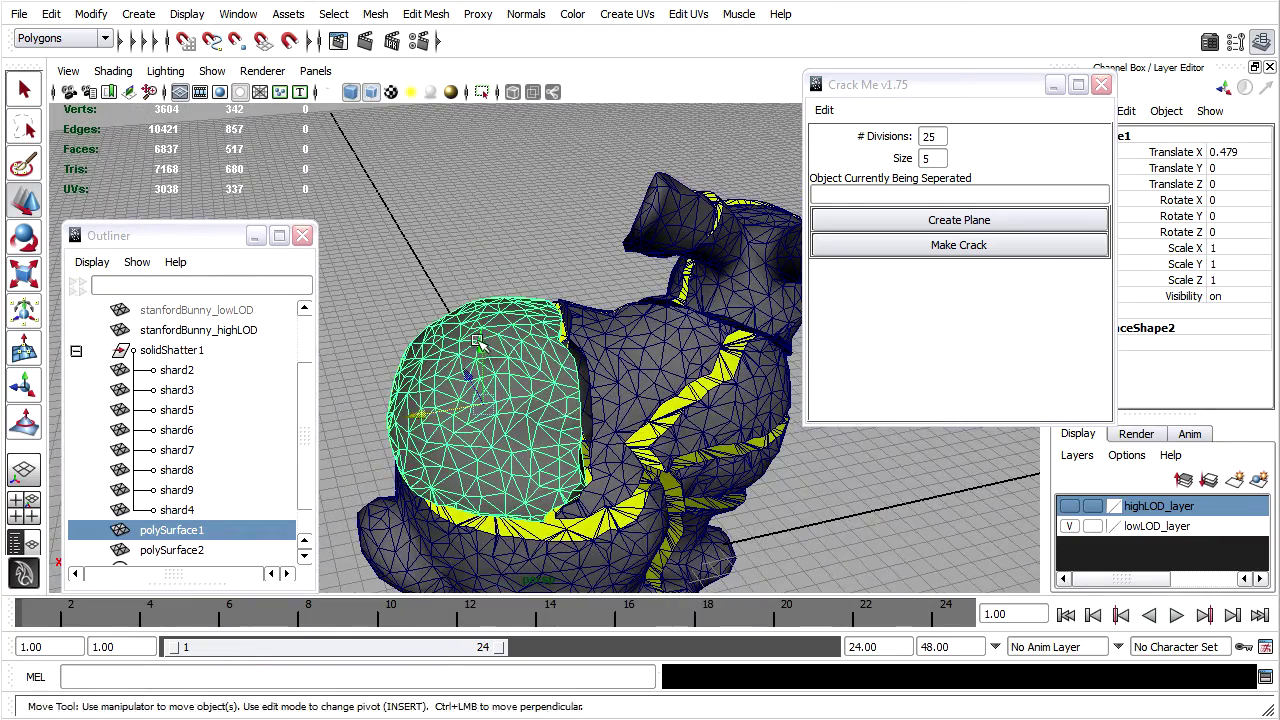
pyautogui.moveTo(480, 345); pyautogui.dragTo(929, 345)
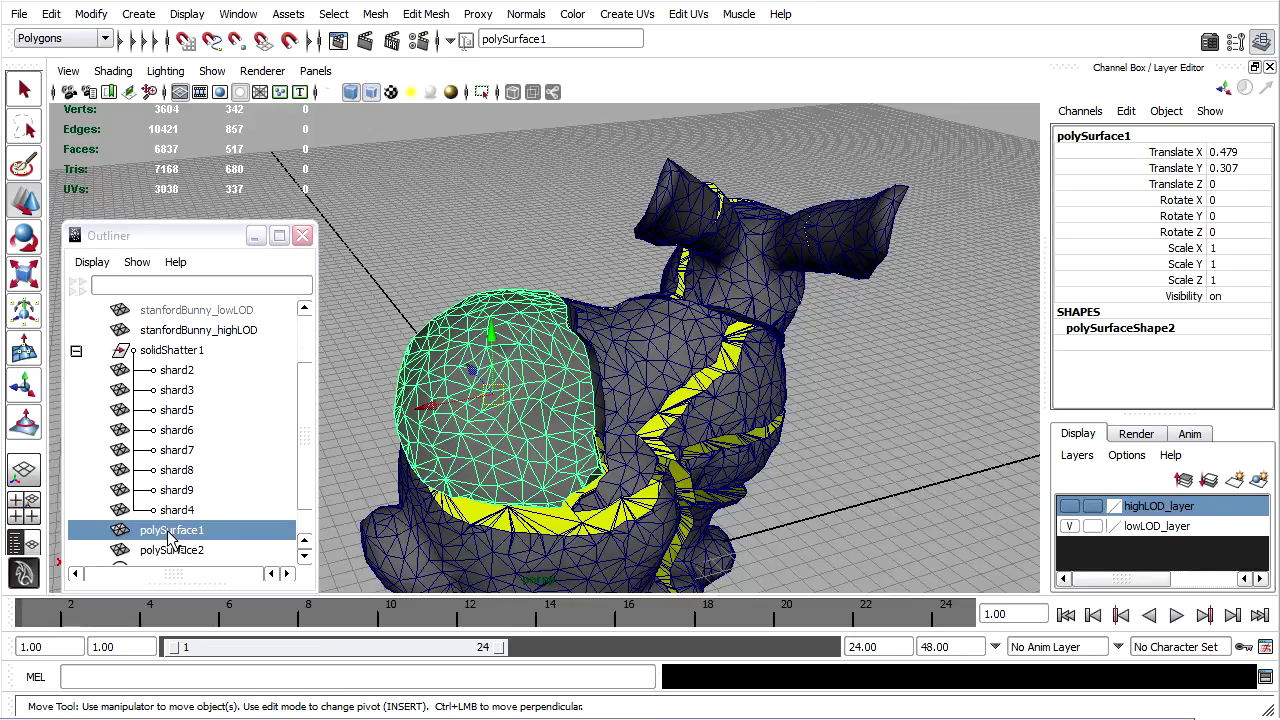
# Parent polySurface1 and polySurface2 under solidShatter1 in the Outliner, then select all ten shards
pyautogui.moveTo(170, 538); pyautogui.dragTo(262, 356, button='middle')
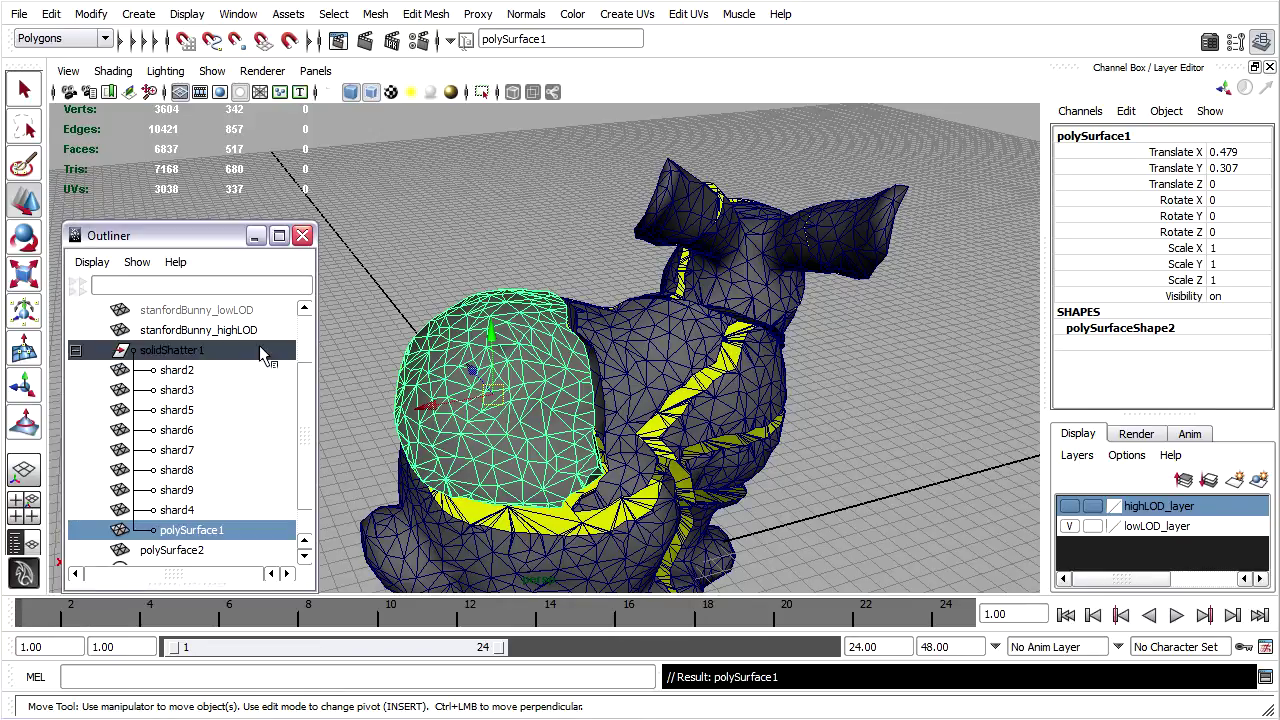
pyautogui.click(172, 551)
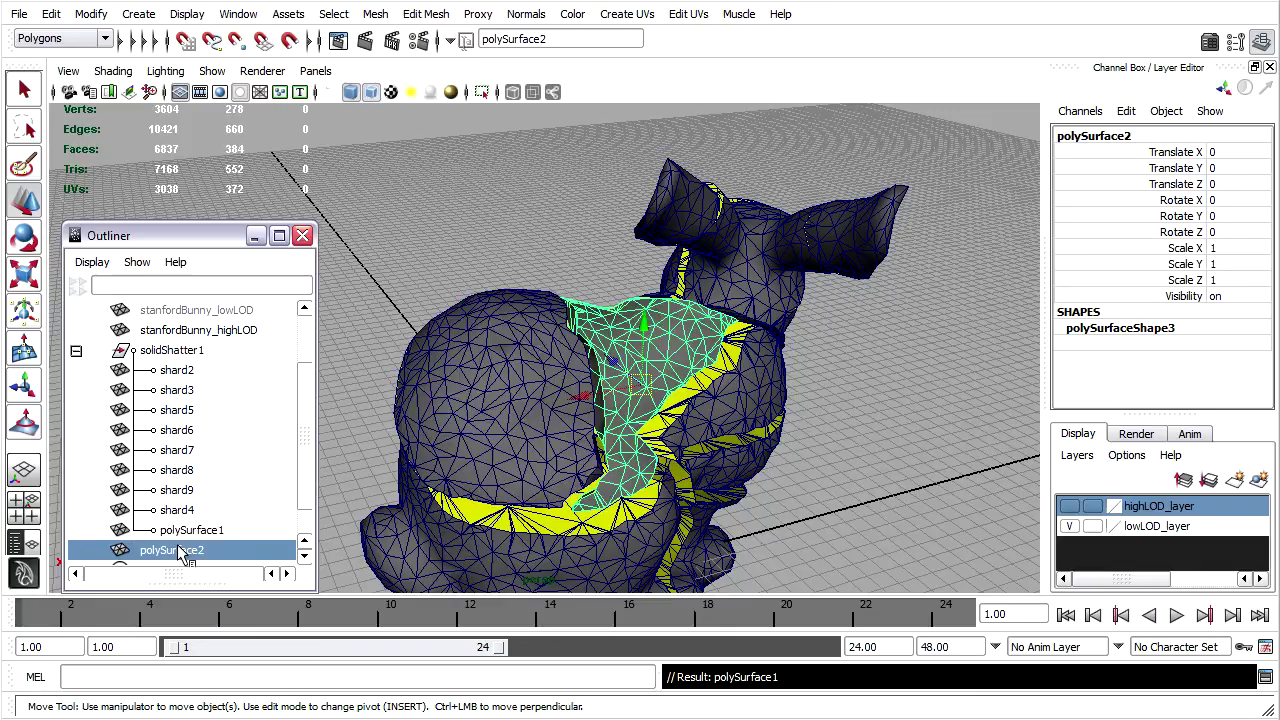
pyautogui.moveTo(165, 560); pyautogui.dragTo(248, 352, button='middle')
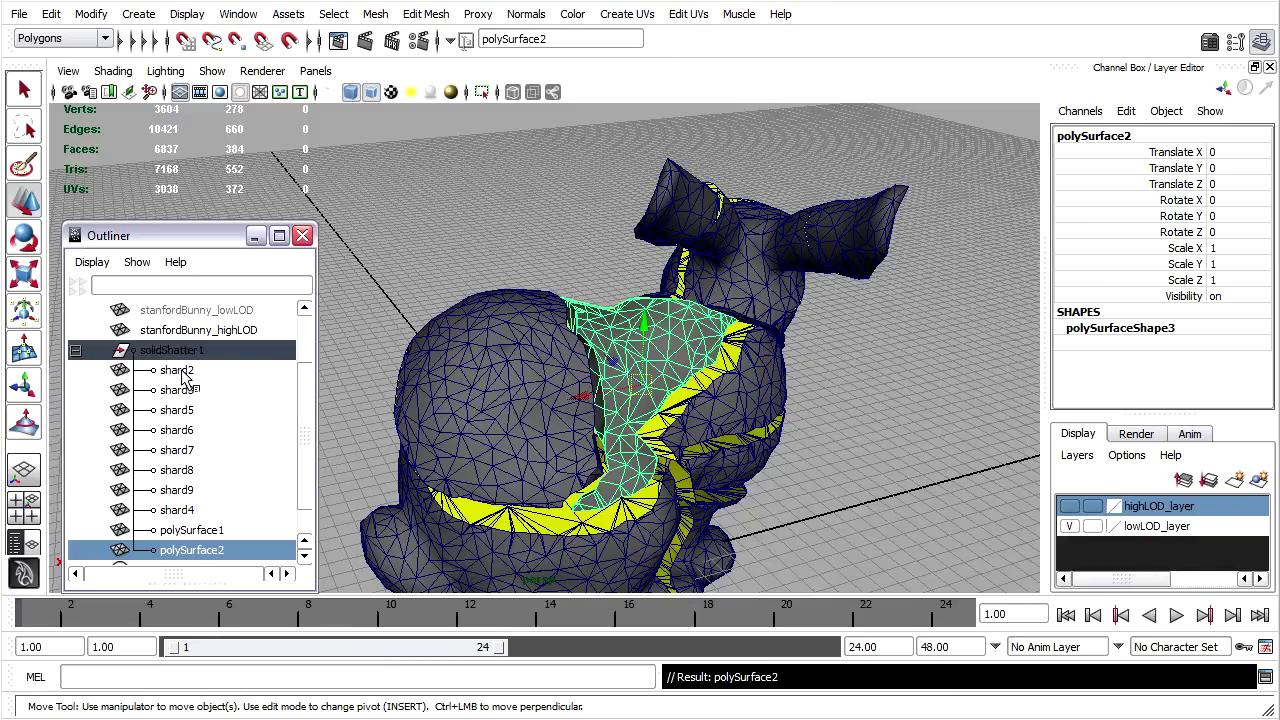
pyautogui.moveTo(183, 376); pyautogui.dragTo(193, 553)
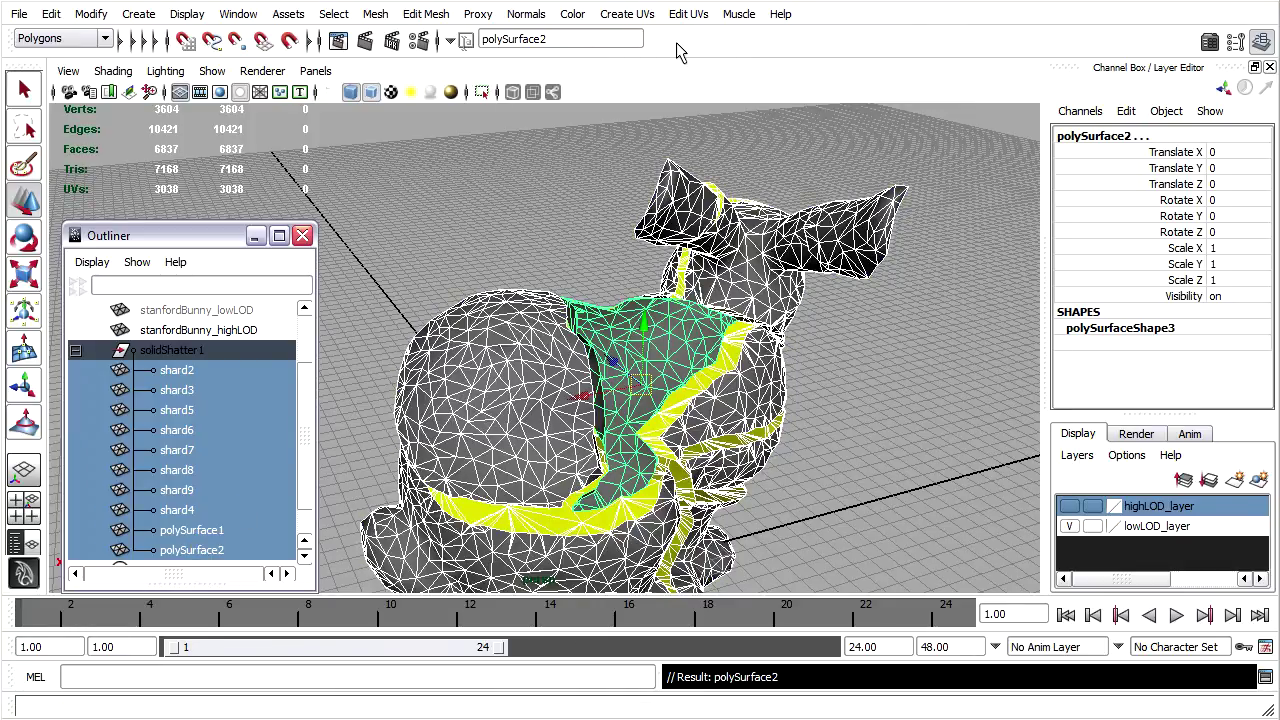
# Switch the input line to Rename and enter fragment10 to name the pieces fragment1–fragment10
pyautogui.click(462, 39)
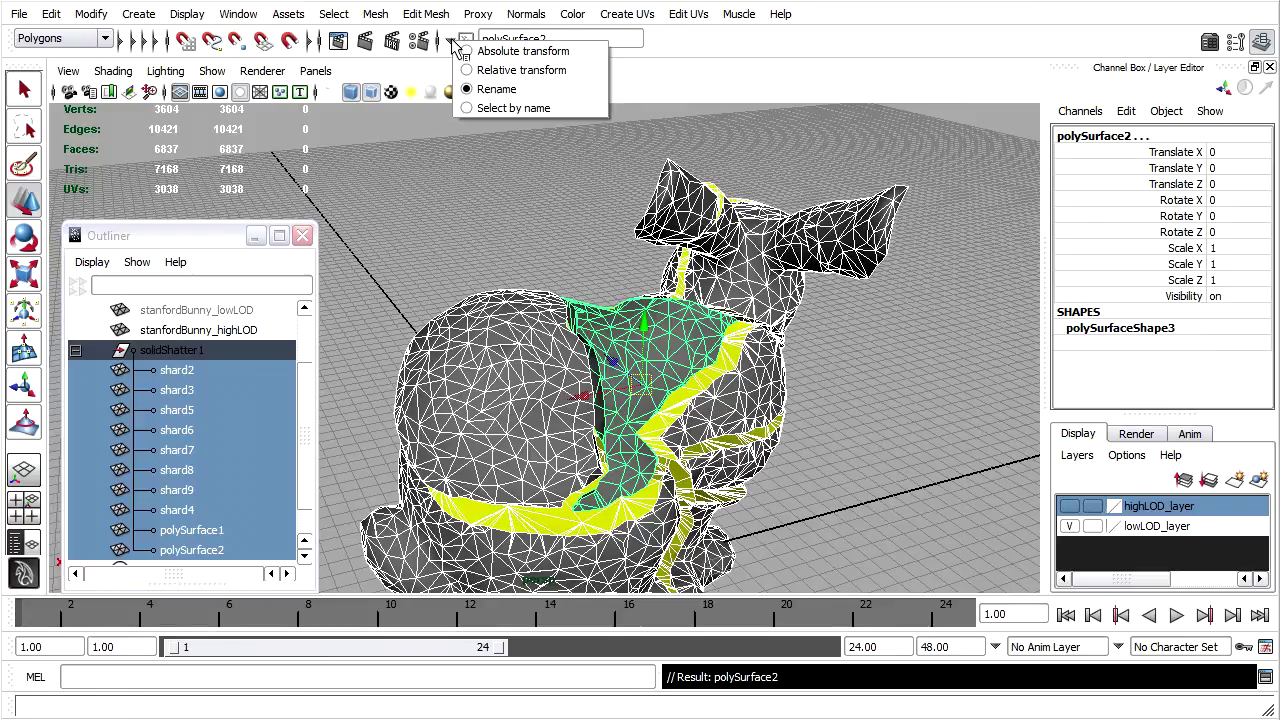
pyautogui.click(539, 90)
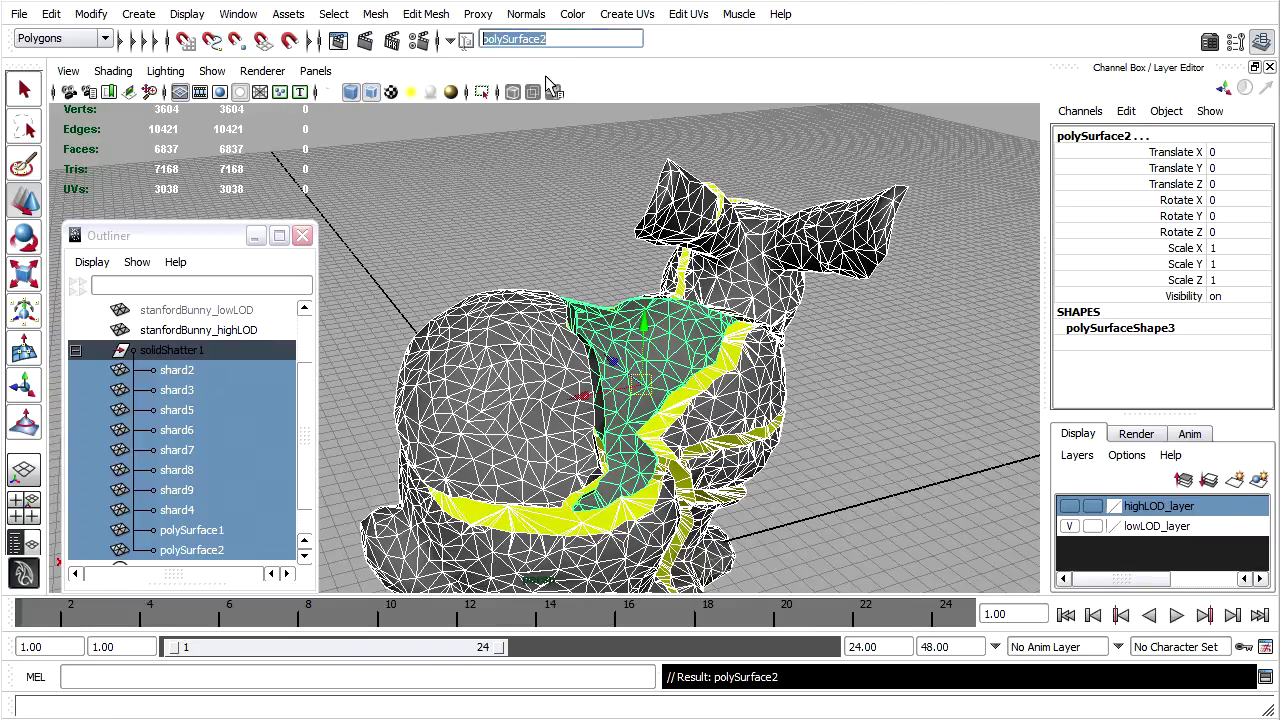
pyautogui.write('fragment10')
pyautogui.press('Return')
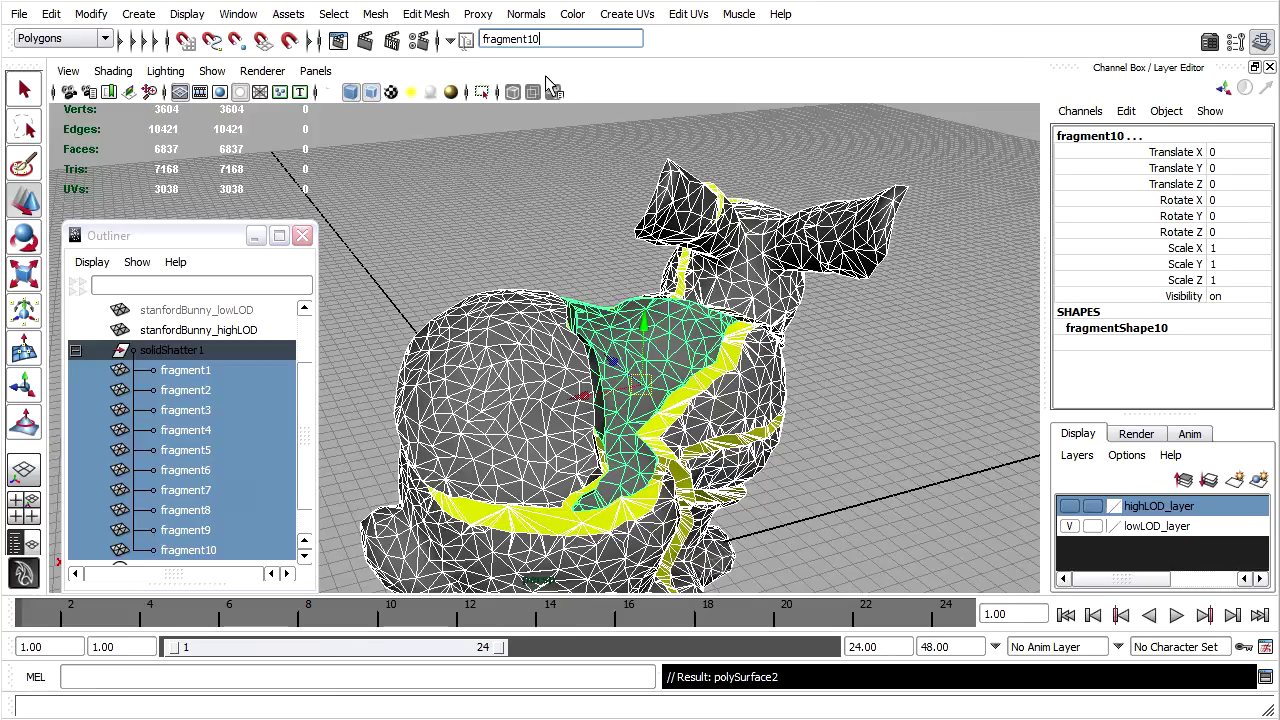